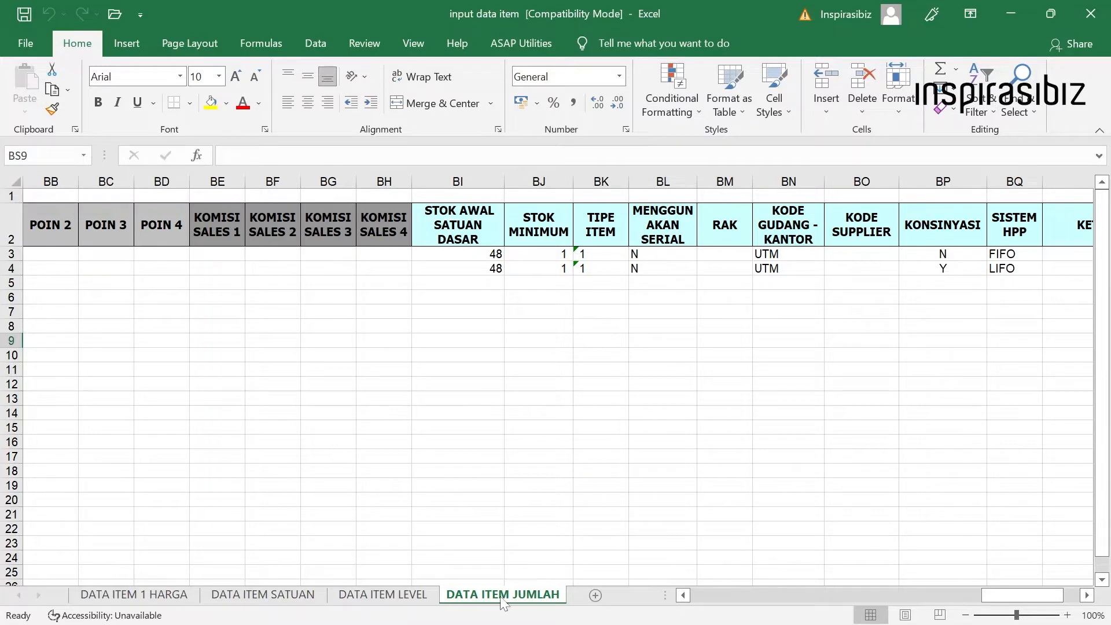
Clear the two sample item records in rows 3 and 4 of the DATA ITEM JUMLAH sheet
drag(977, 592, 686, 584)
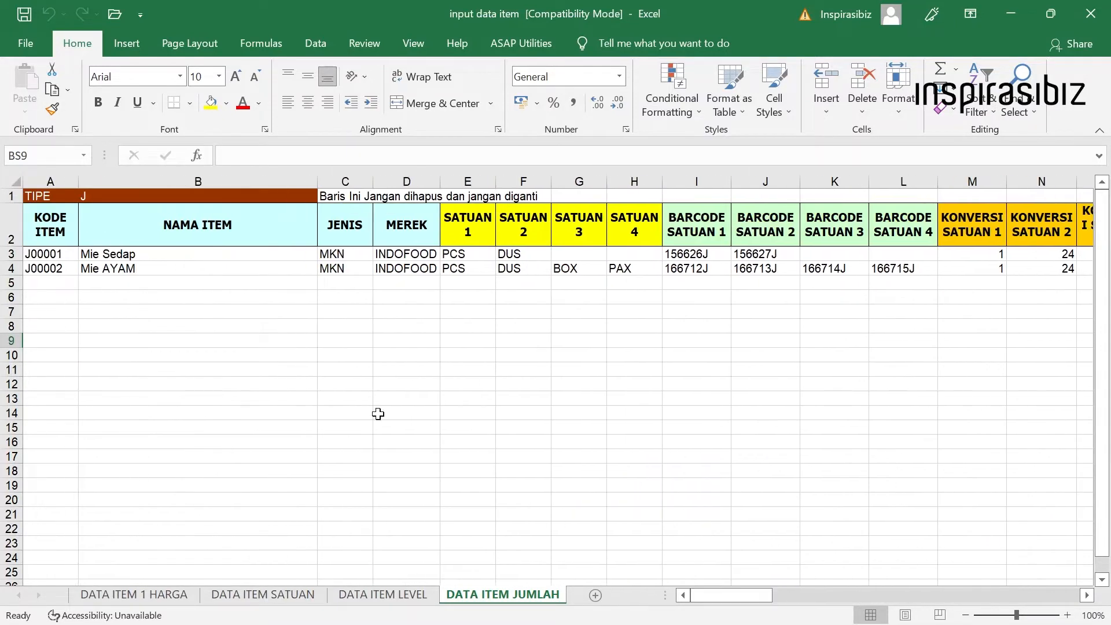
click(7, 254)
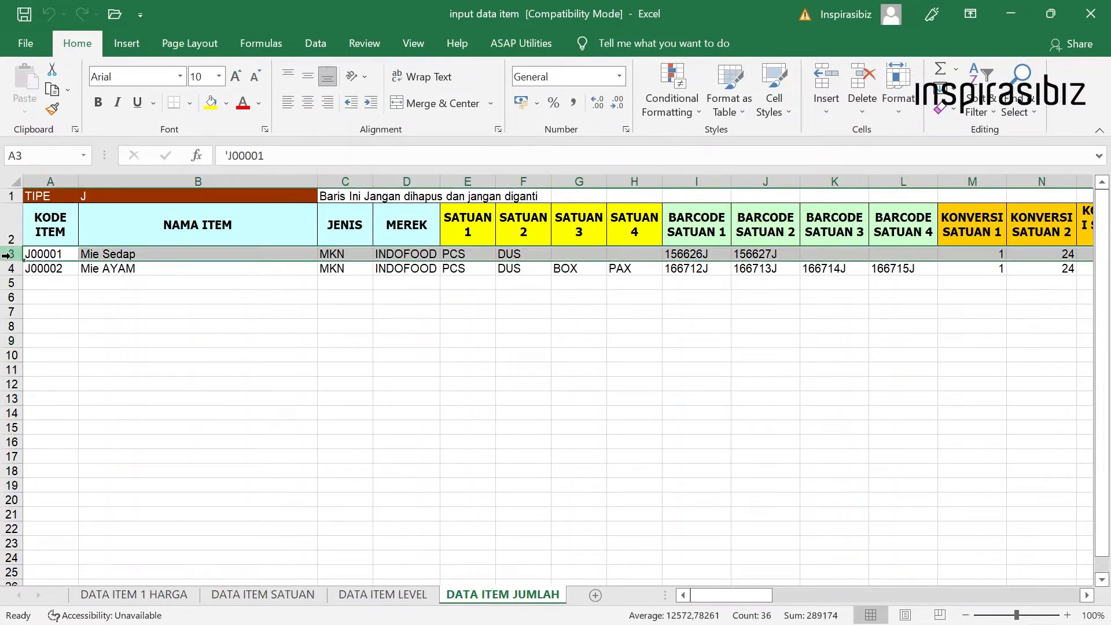
key(shift+Down)
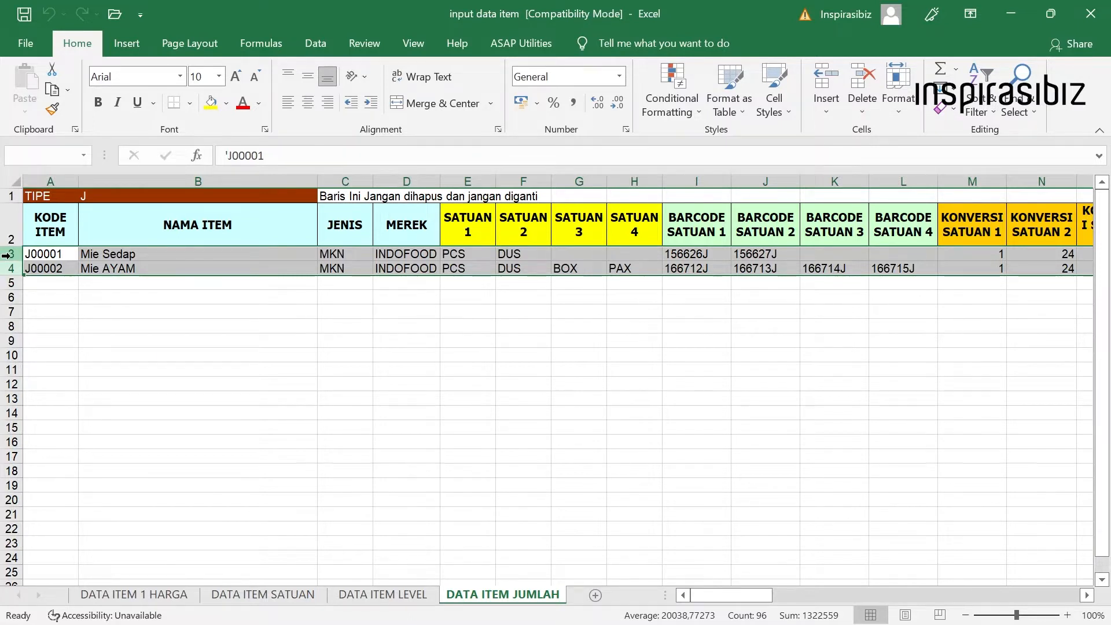
key(Delete)
Enter J01 as the KODE ITEM in cell A3
click(48, 255)
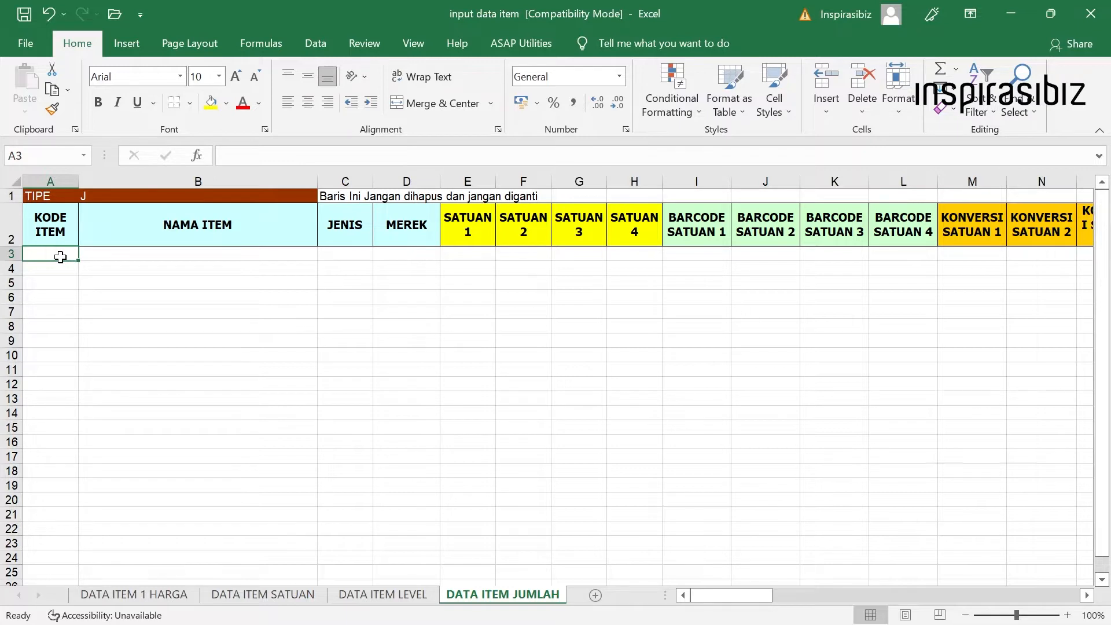
mouse_move(60, 257)
mouse_down()
mouse_move(64, 320)
mouse_move(52, 258)
mouse_up()
double_click(45, 252)
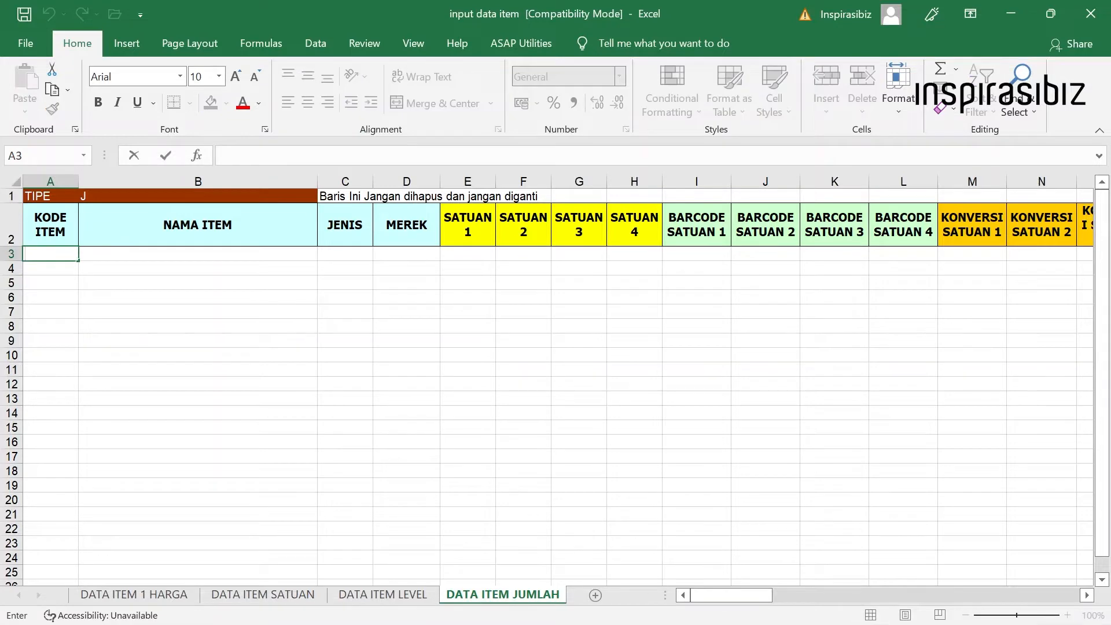
text(J01)
Enter the apostrophe-prefixed text code '0001 in cell A4 as an example and clear it again
click(58, 271)
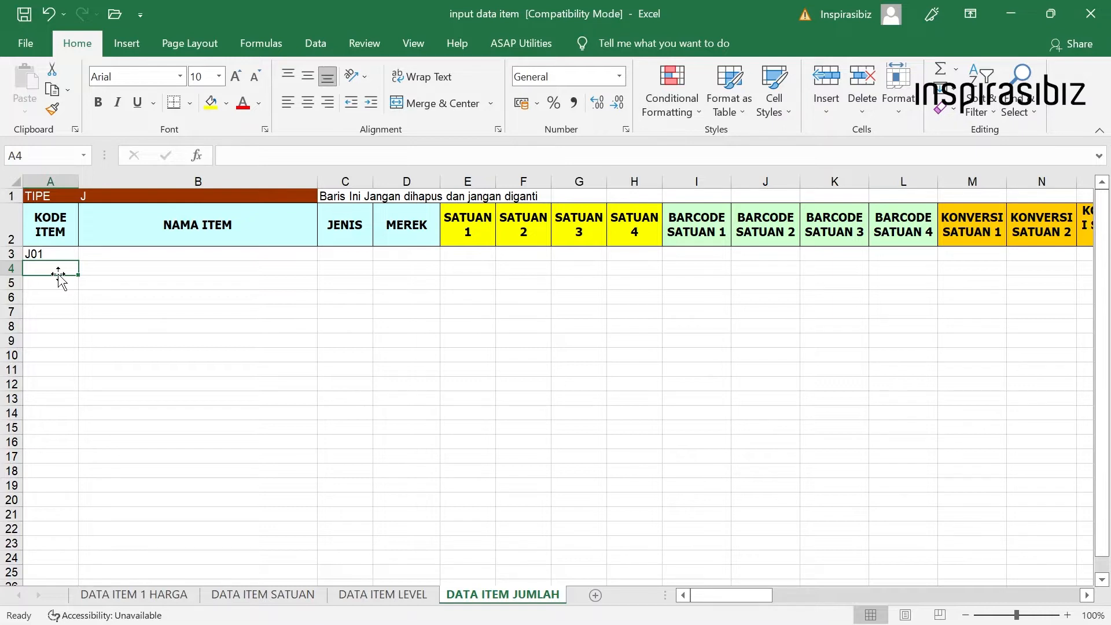
text(')
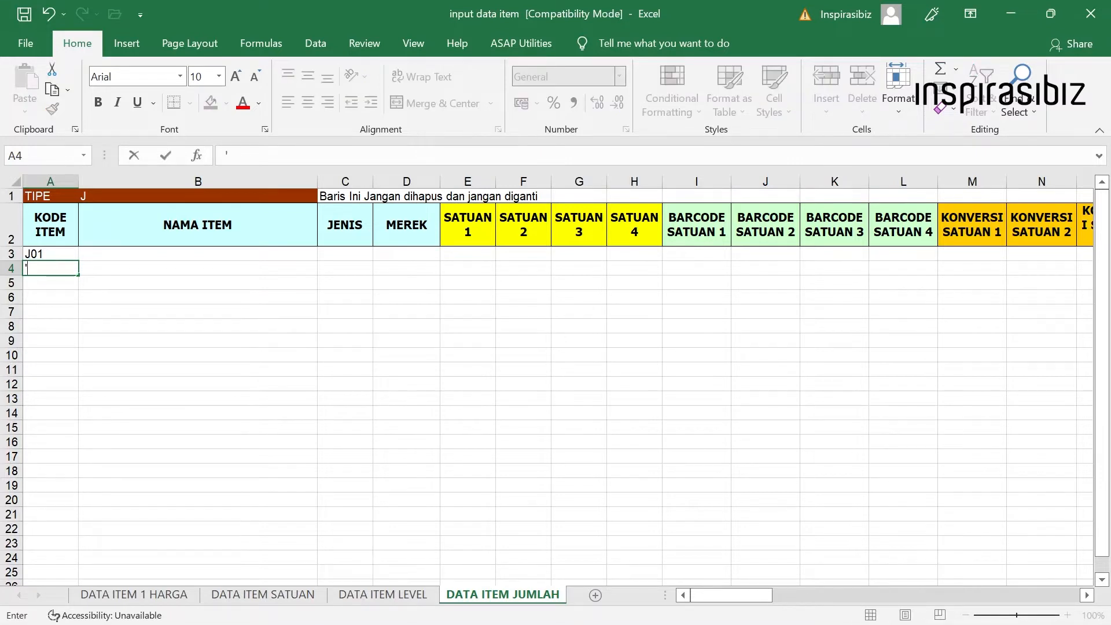
text(0001)
drag(54, 269, 25, 269)
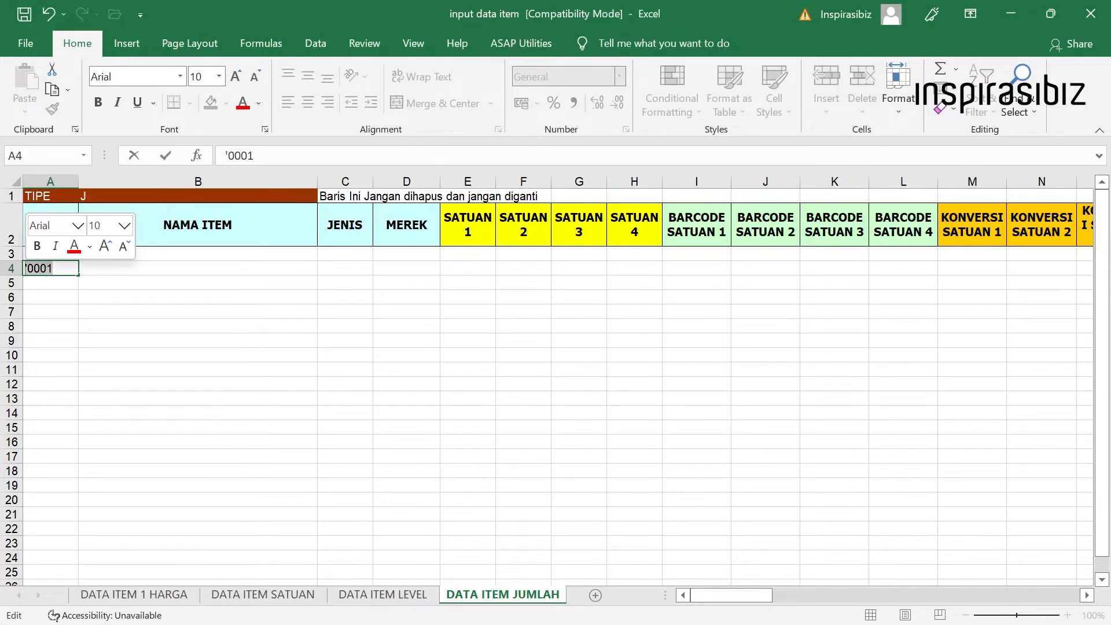
click(42, 279)
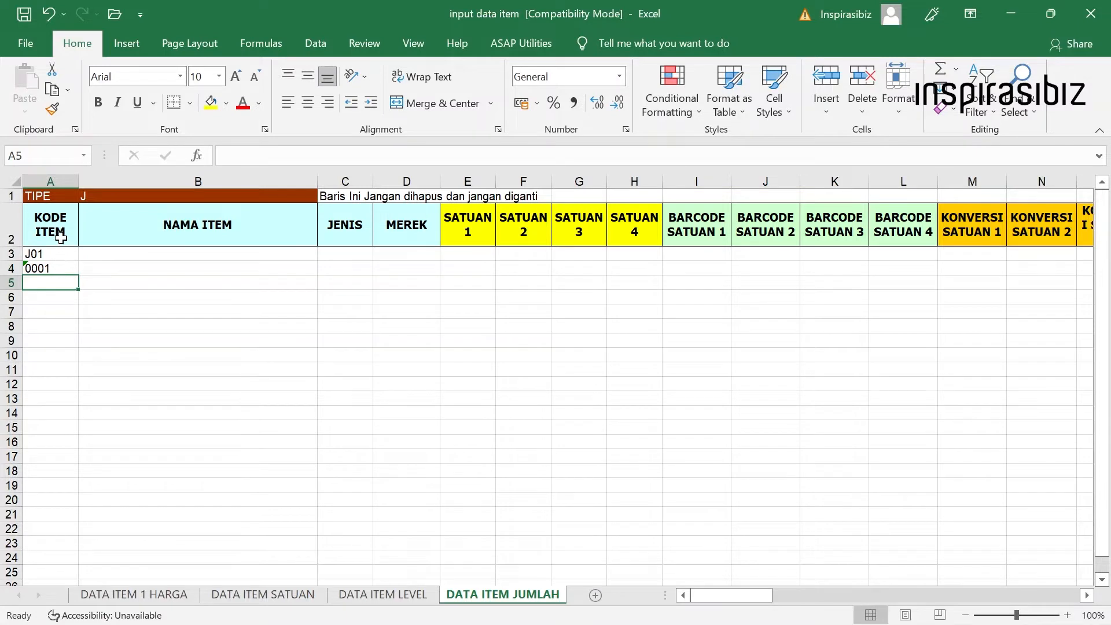
click(69, 268)
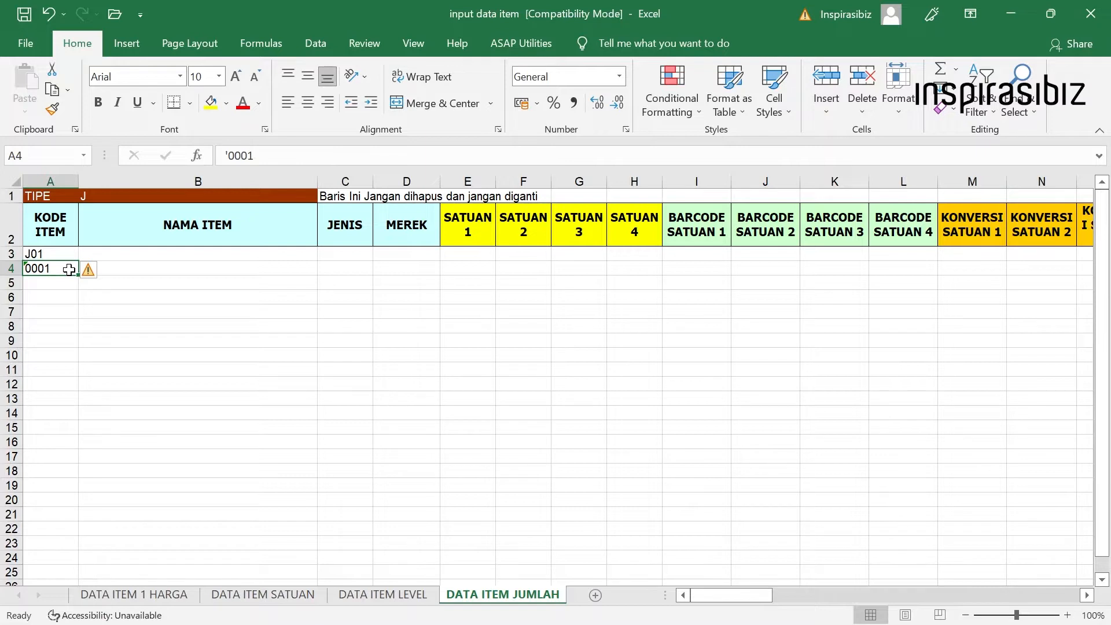
key(Delete)
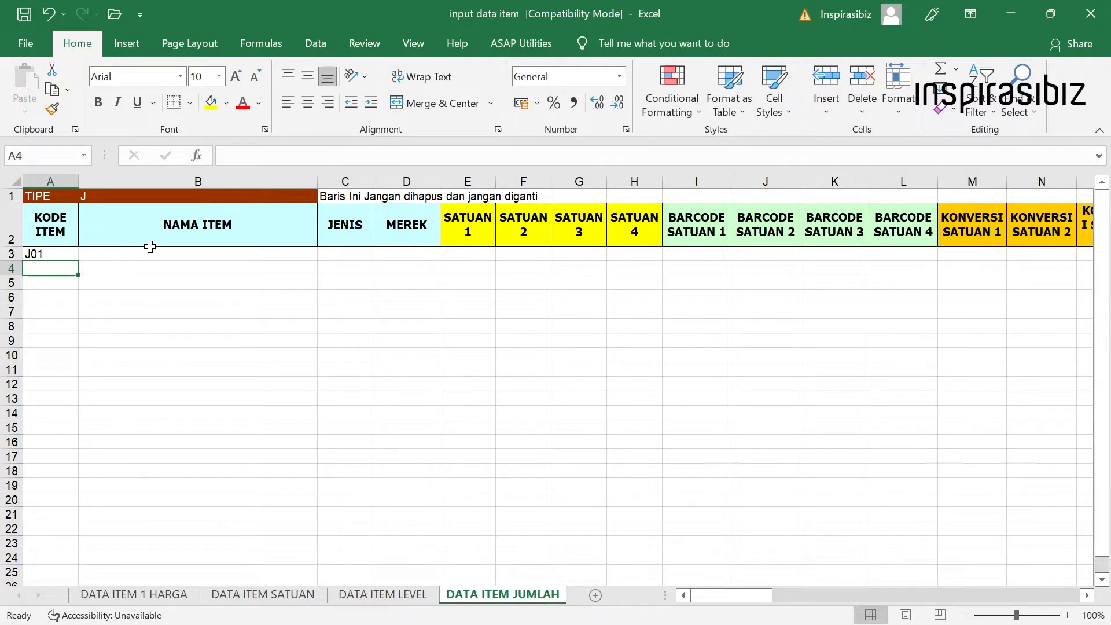
Enter Mie keriting as the NAMA ITEM in row 3
click(151, 254)
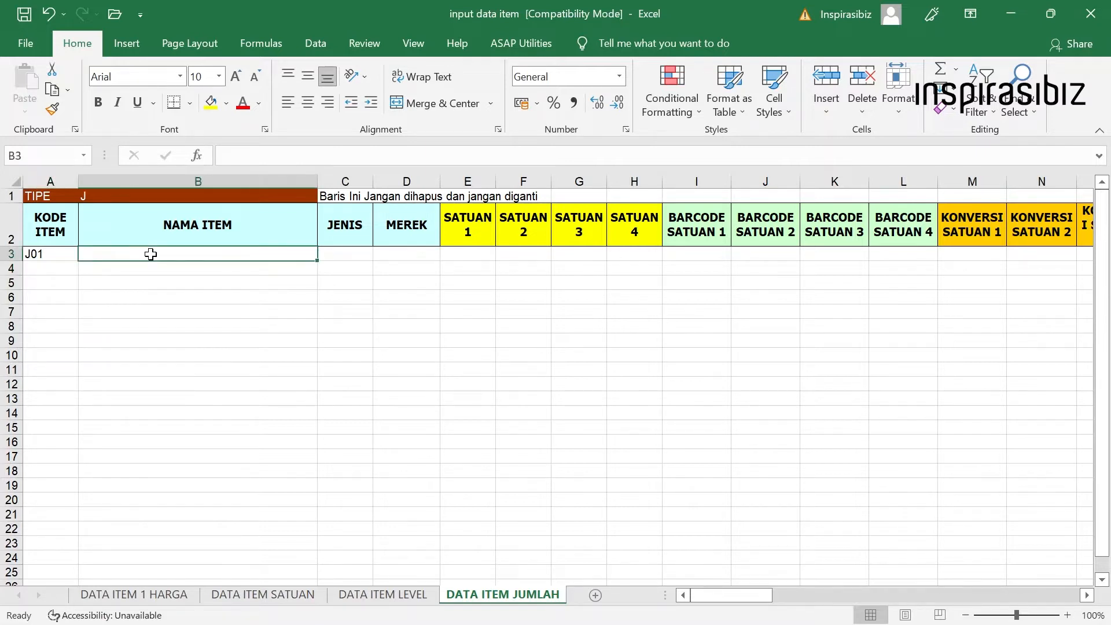
double_click(190, 256)
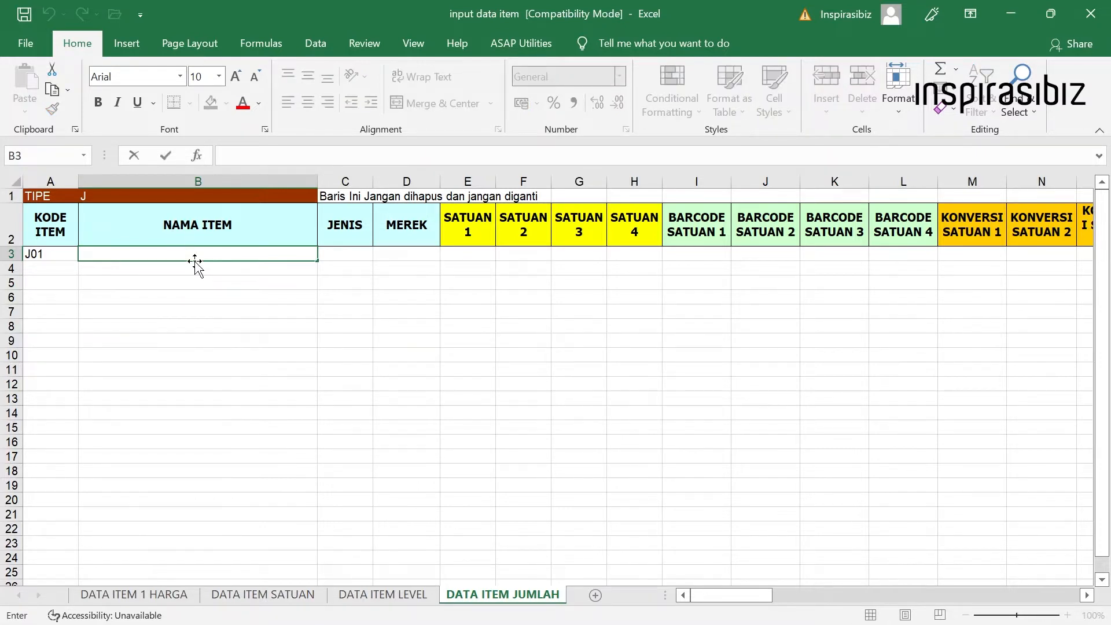
text(Mie keriting)
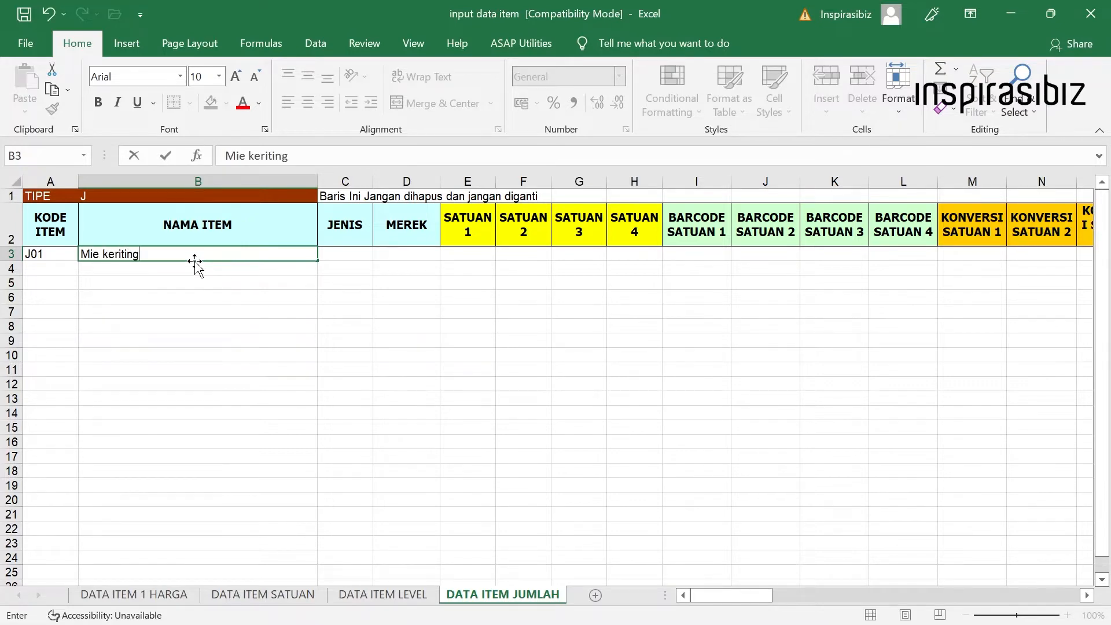
Fill in the row 3 item's JENIS with MKN and its MEREK with foodie
click(350, 255)
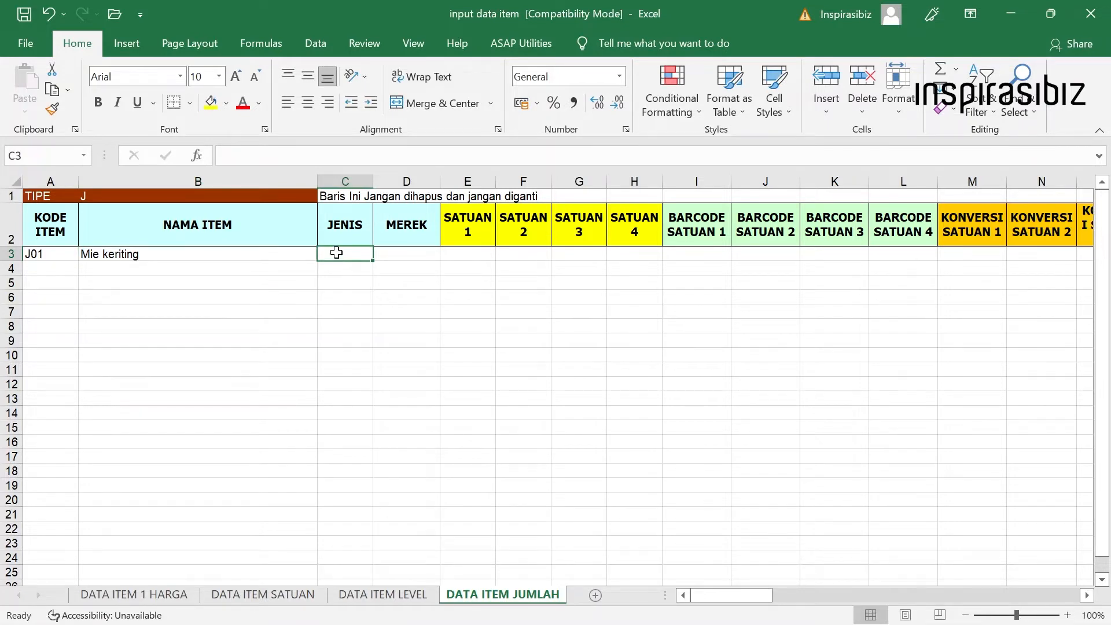
drag(347, 252, 393, 251)
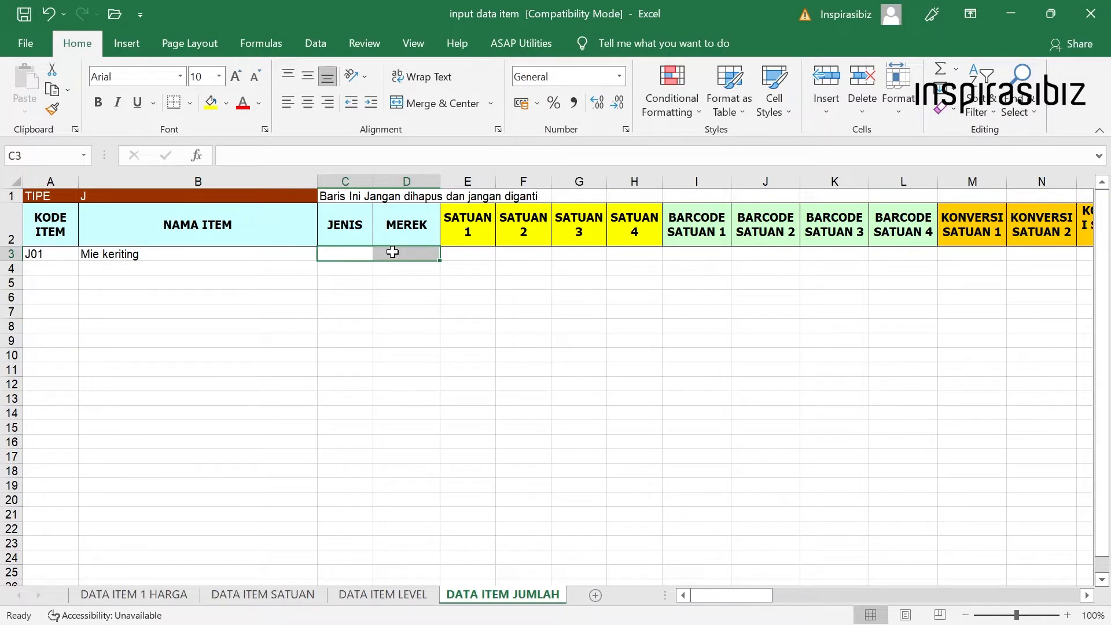
click(361, 255)
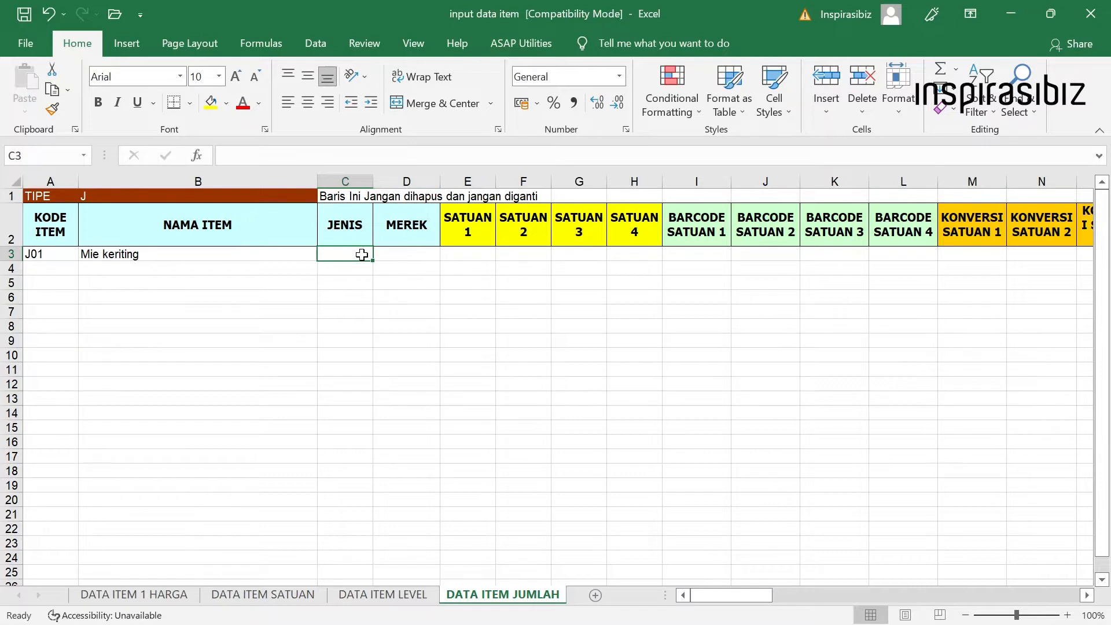
double_click(361, 254)
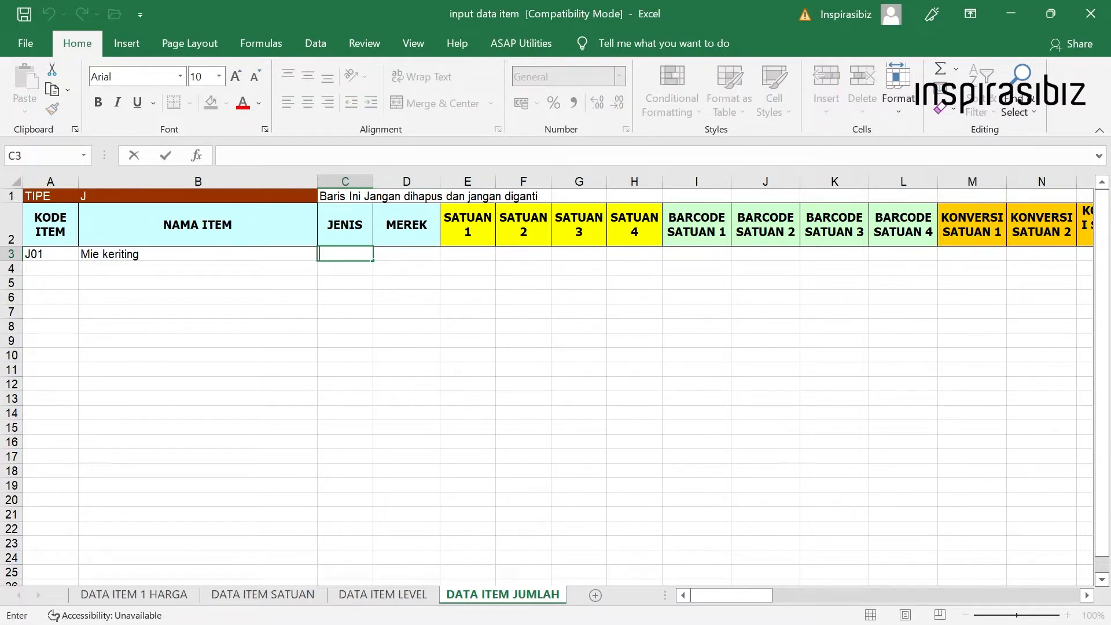
text(MKN)
click(415, 251)
text(foo)
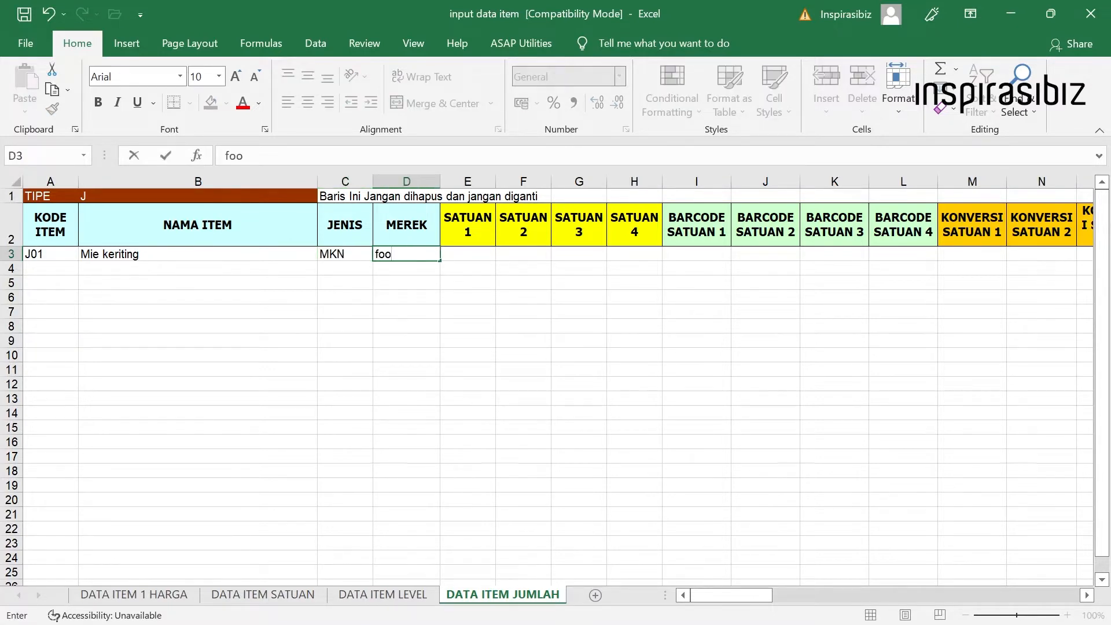
text(die)
Set SATUAN 1 of the row 3 item to PCS, leaving SATUAN 2 to 4 empty
click(475, 252)
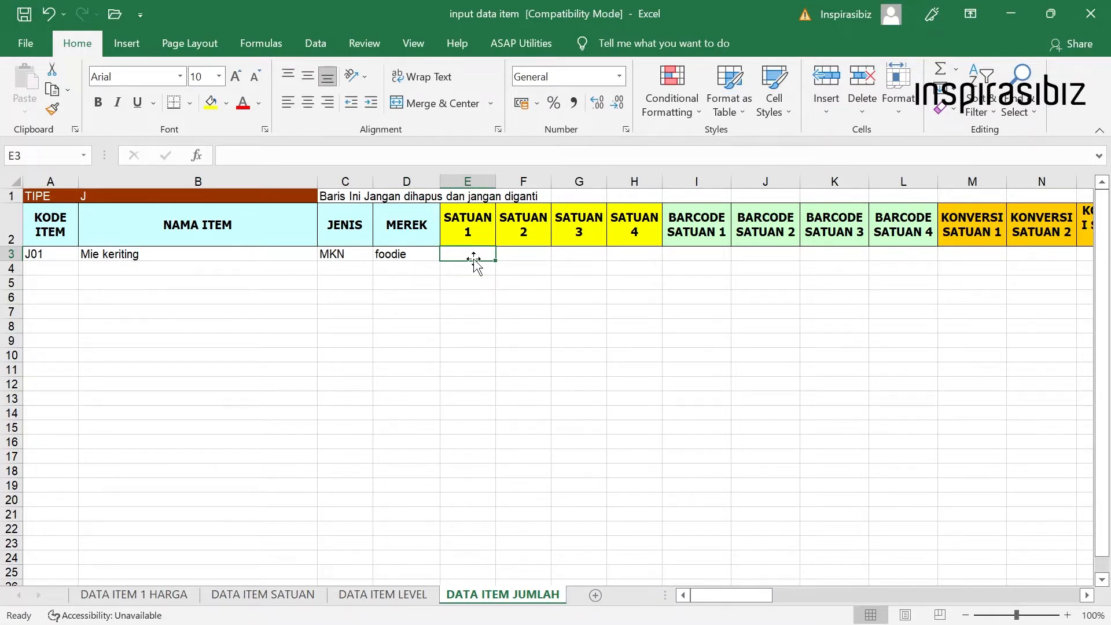
mouse_move(475, 253)
mouse_down()
mouse_move(572, 240)
mouse_move(632, 249)
mouse_up()
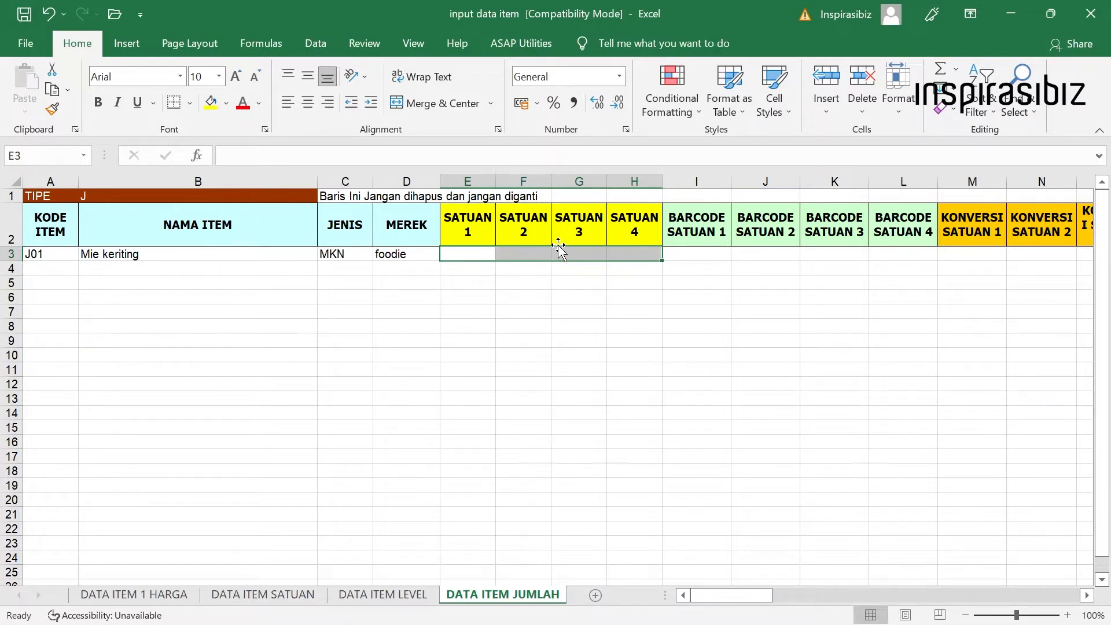
double_click(481, 256)
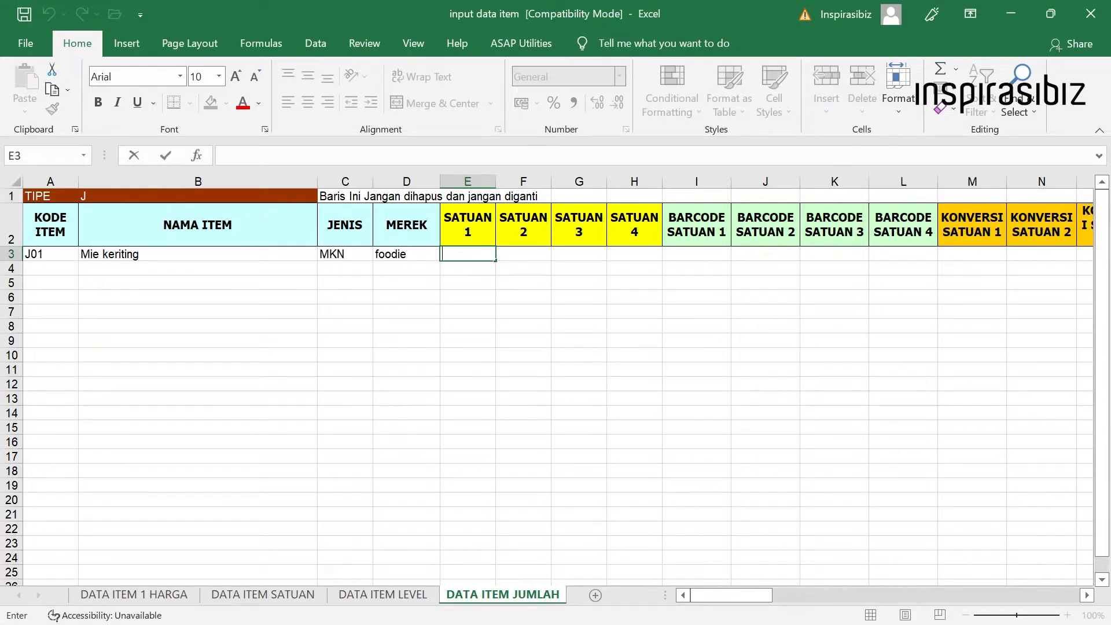
text(PCS)
click(513, 254)
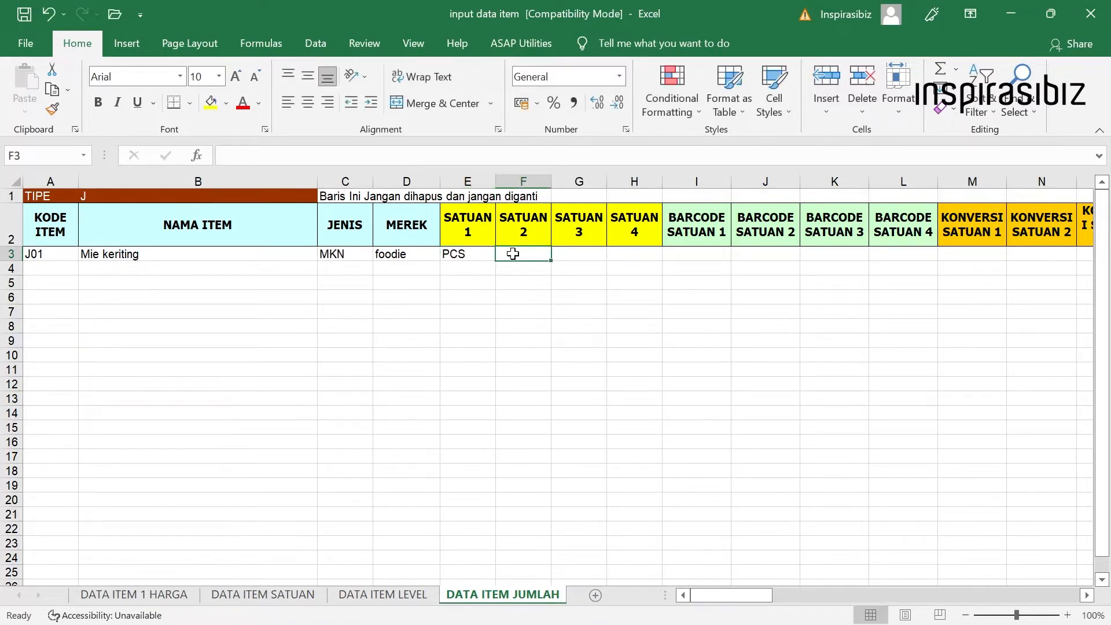
drag(513, 253, 629, 257)
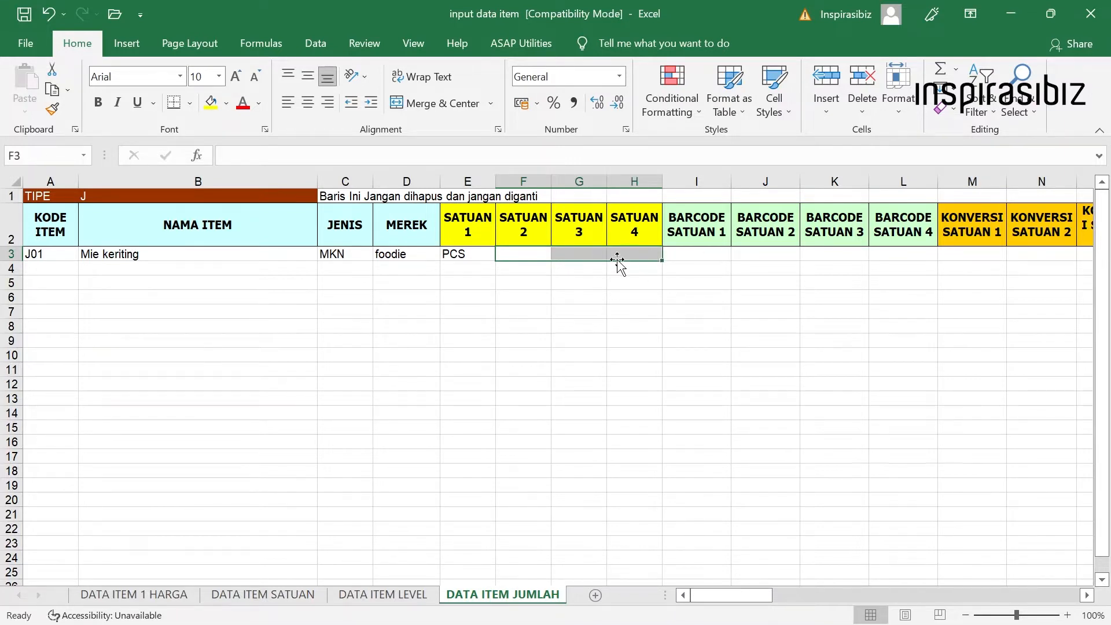
Enter J01 as the BARCODE SATUAN 1 of the row 3 item
click(708, 250)
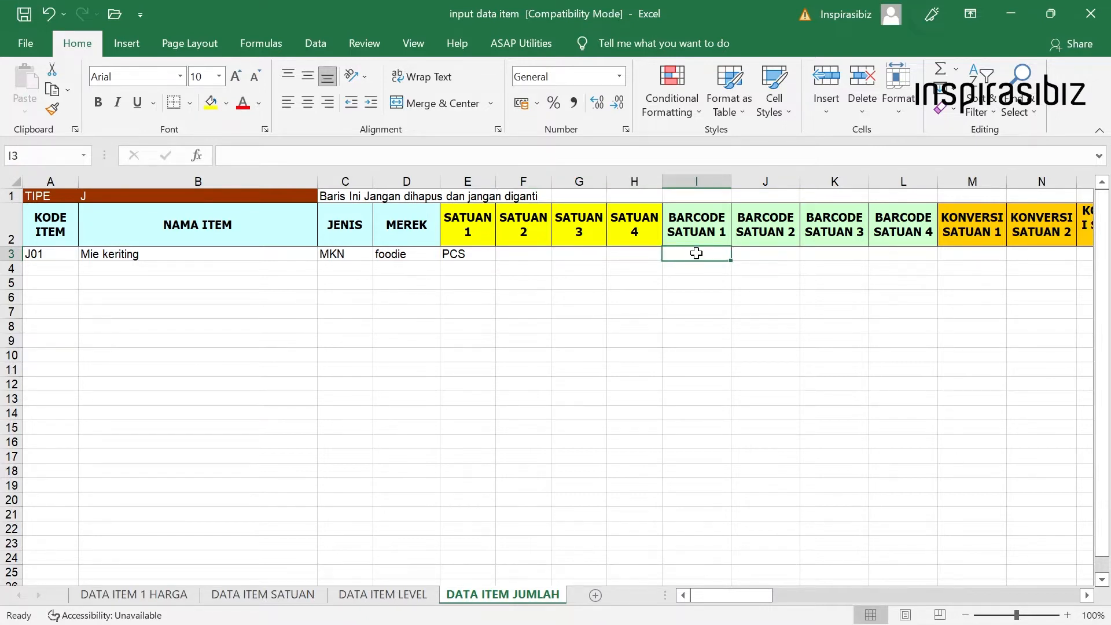
drag(694, 255, 886, 251)
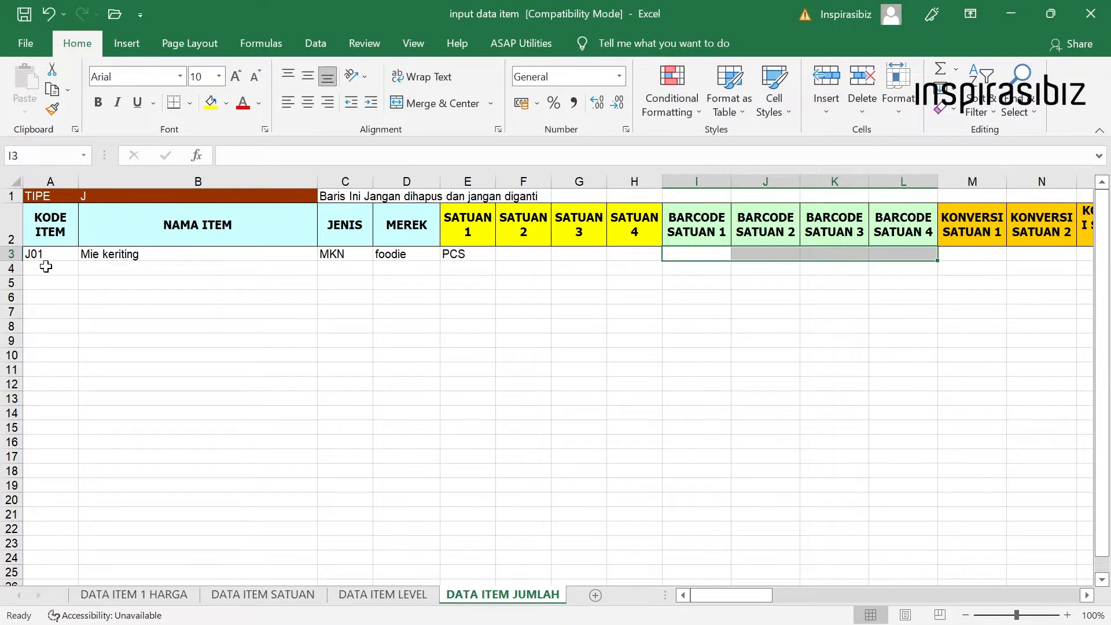
click(700, 255)
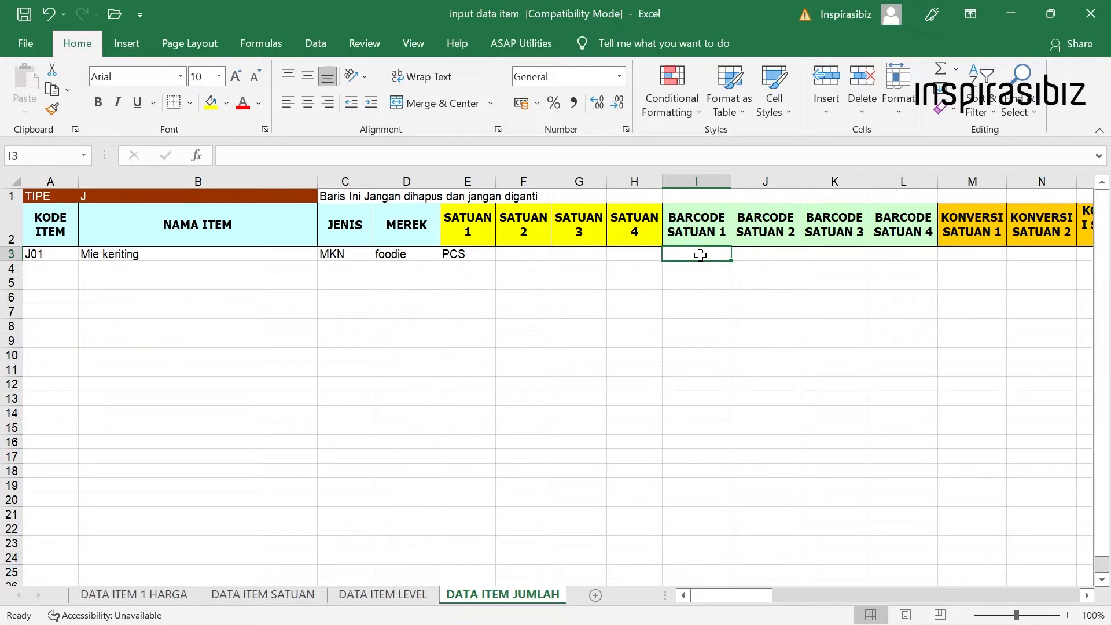
double_click(700, 255)
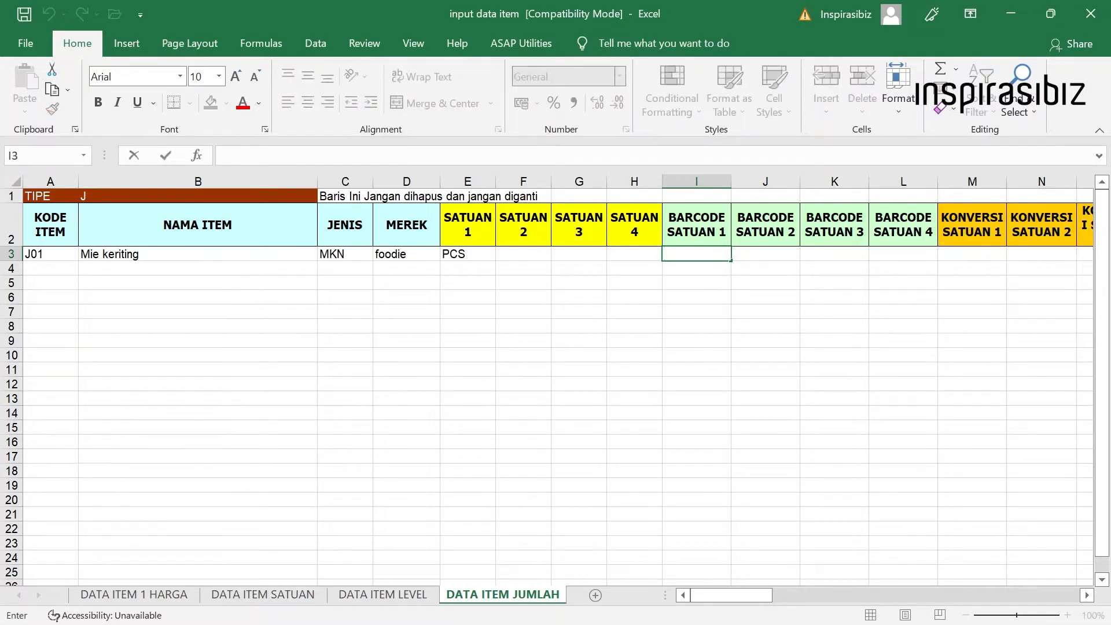
text(J01)
Enter the apostrophe-prefixed text barcode '0001 in cell I4 as an example and clear it again
click(702, 271)
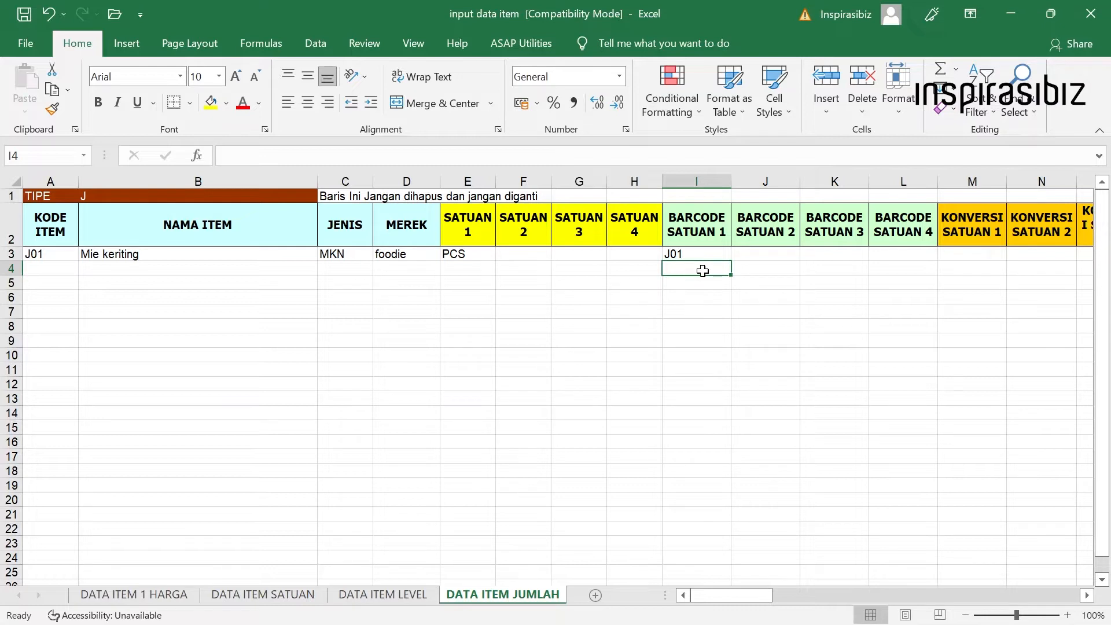
text(')
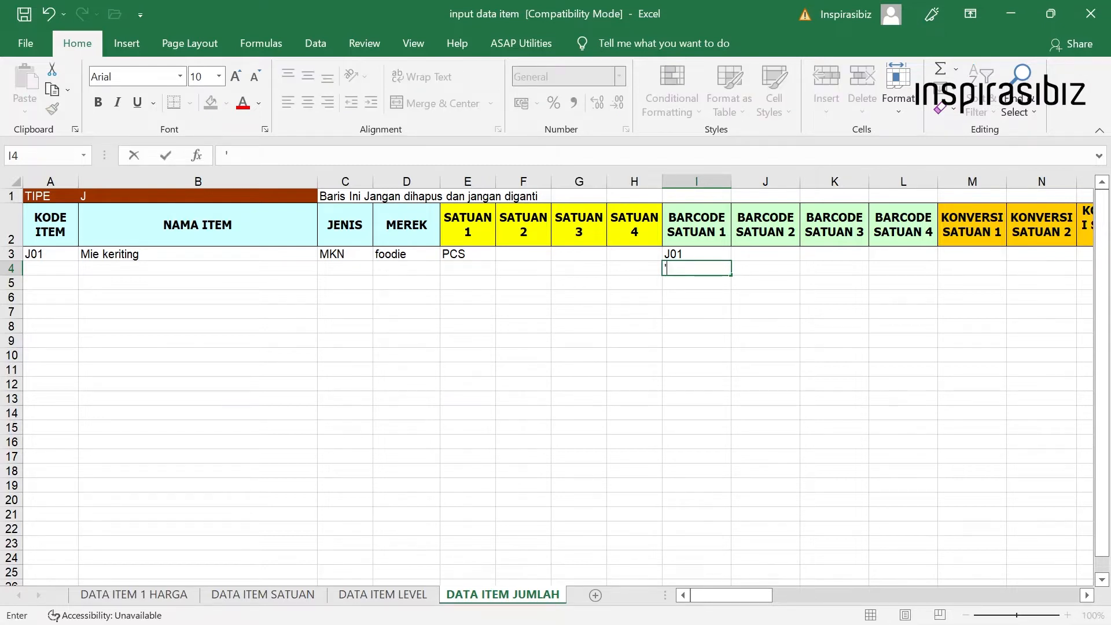
text(0001)
click(695, 281)
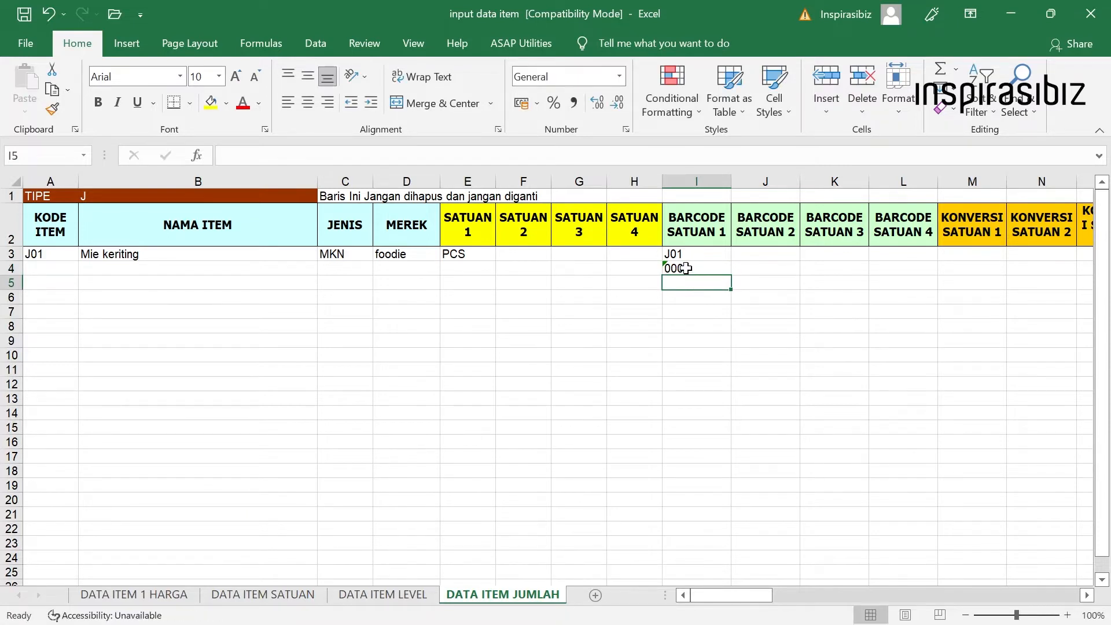
click(686, 268)
key(Delete)
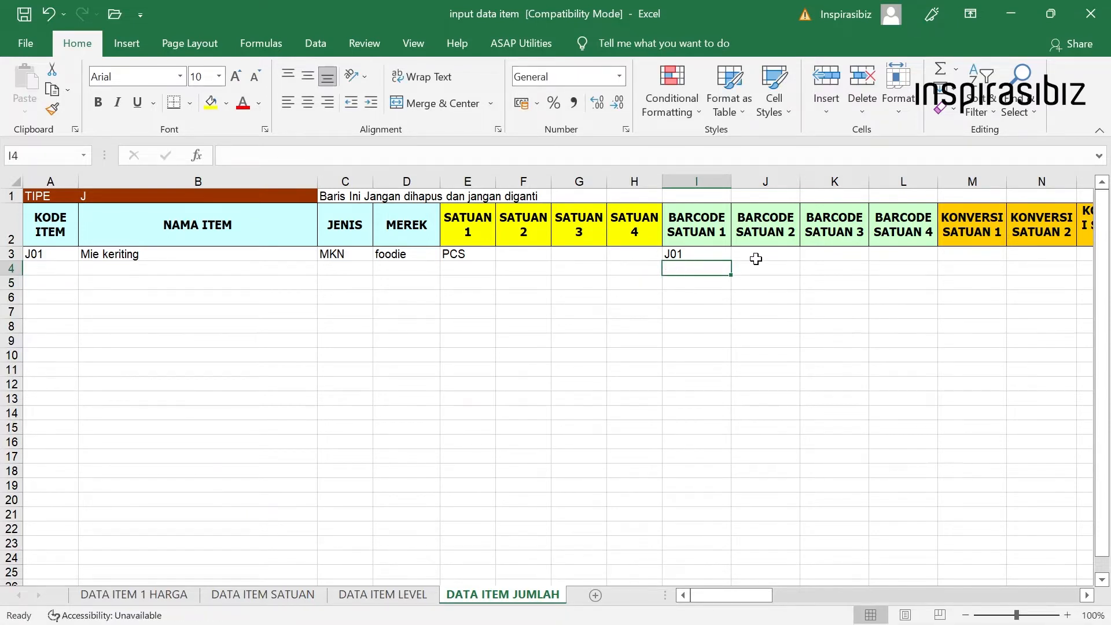
Set KONVERSI SATUAN 1 of the row 3 item to 1, leaving BARCODE SATUAN 2 to 4 and KONVERSI SATUAN 2 to 4 empty
drag(764, 255, 896, 253)
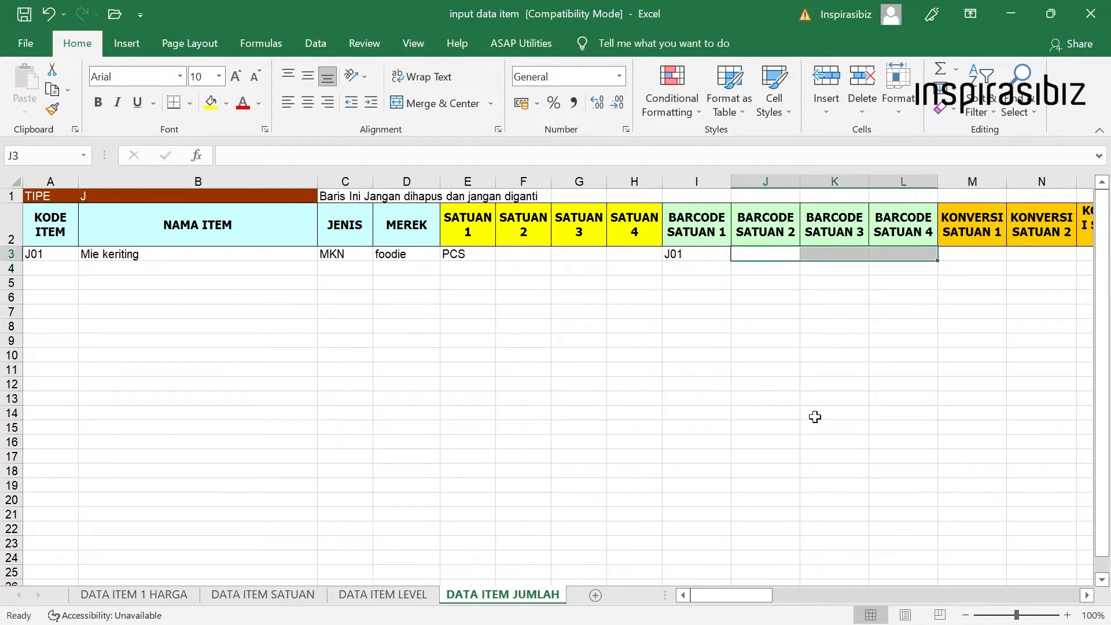
drag(732, 593, 780, 590)
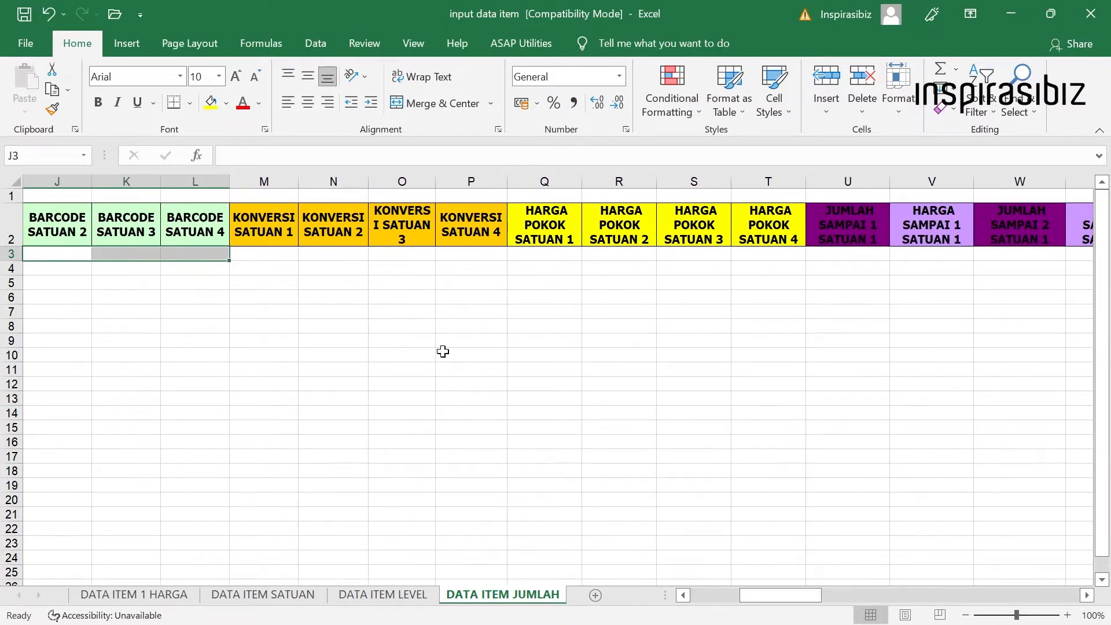
click(276, 254)
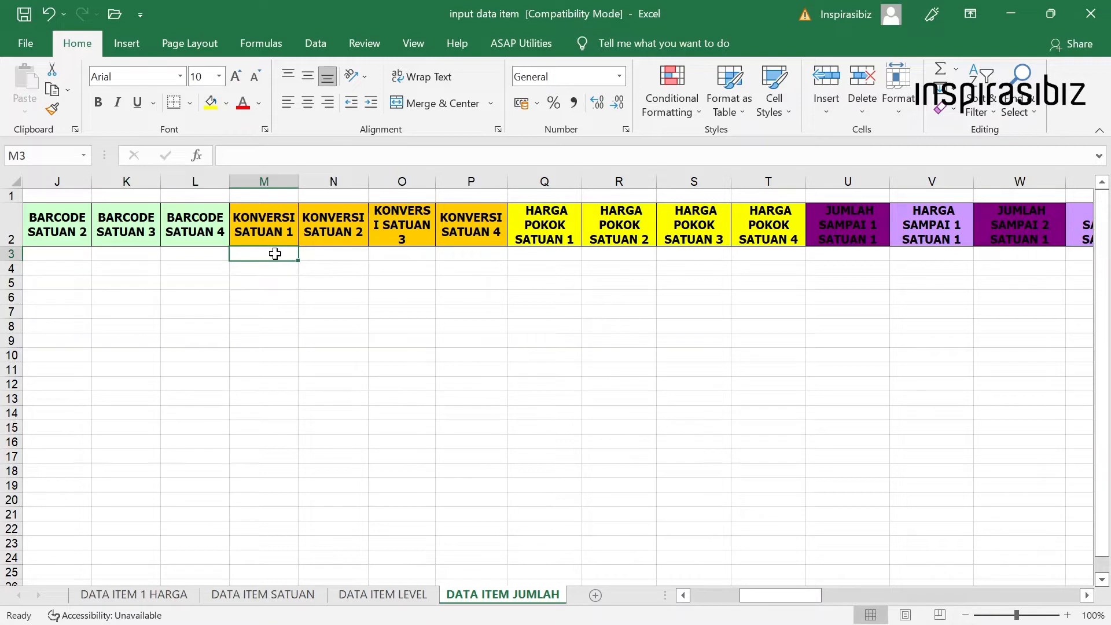
drag(276, 253, 781, 243)
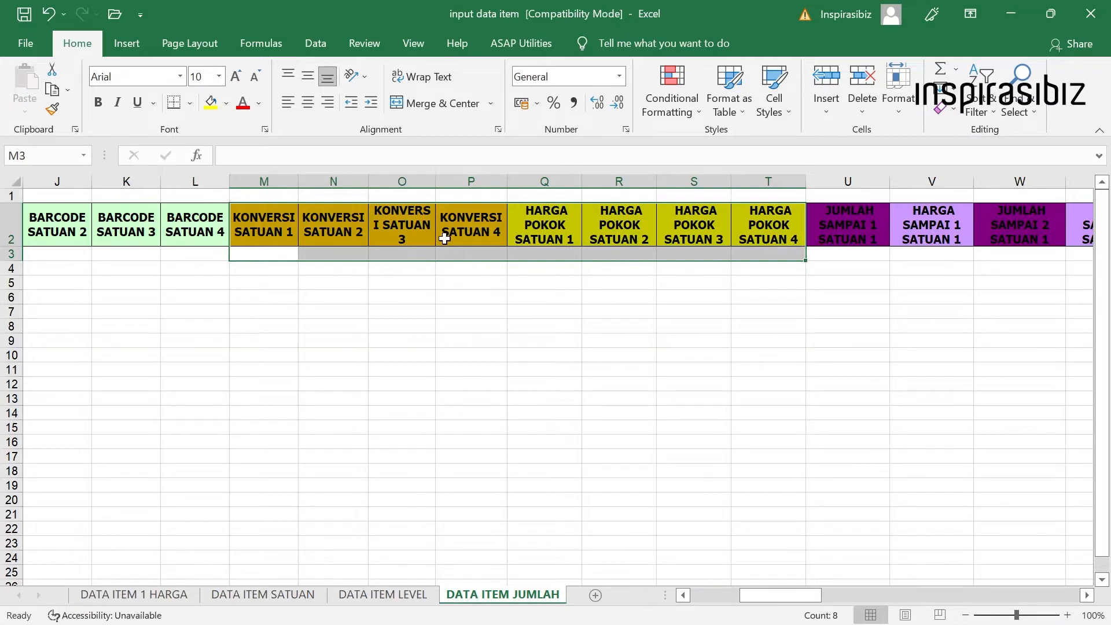
click(271, 252)
drag(271, 252, 739, 251)
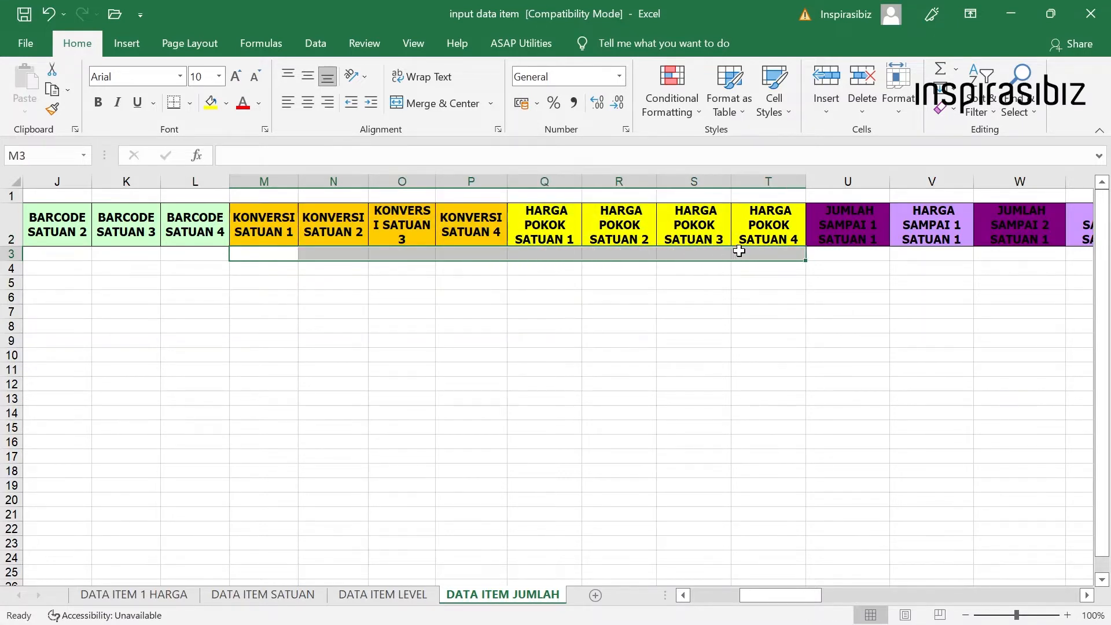
click(253, 258)
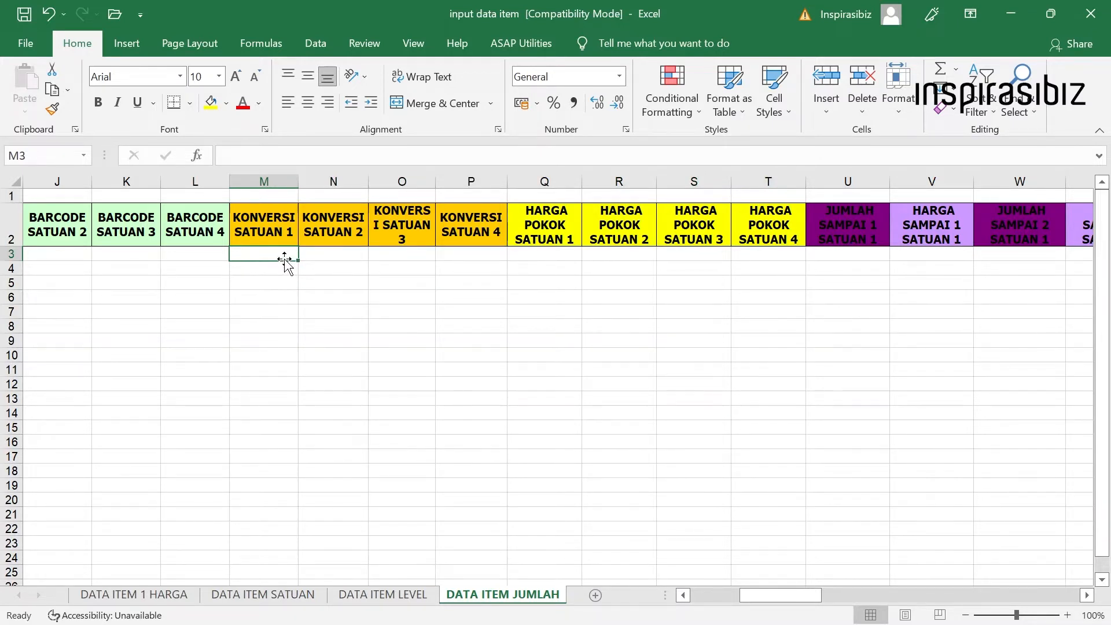
text(1)
click(331, 252)
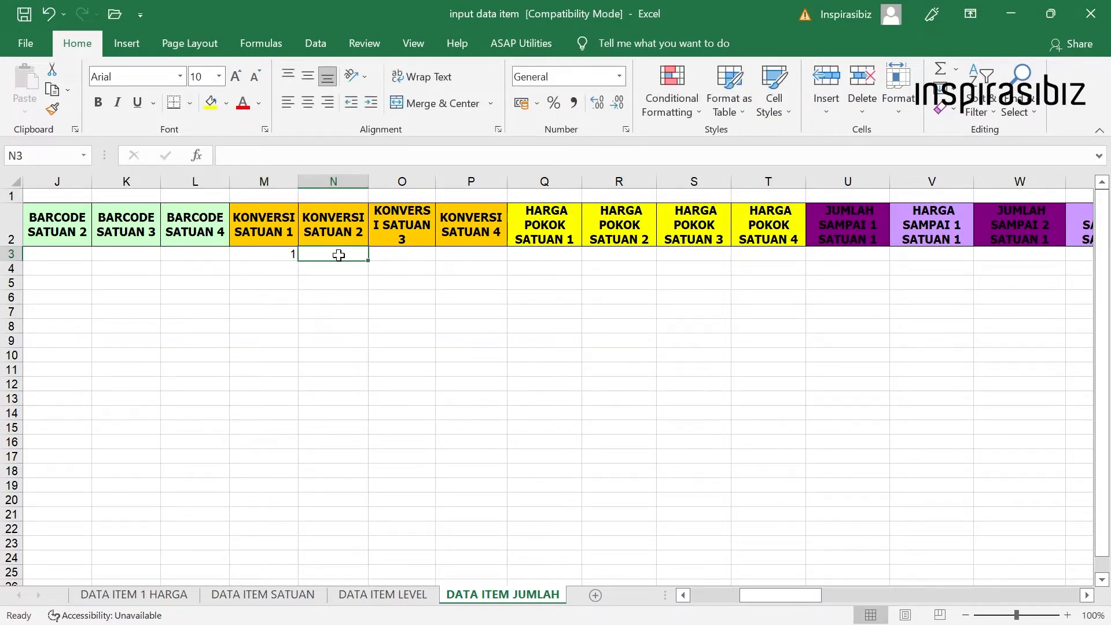
drag(339, 254, 450, 256)
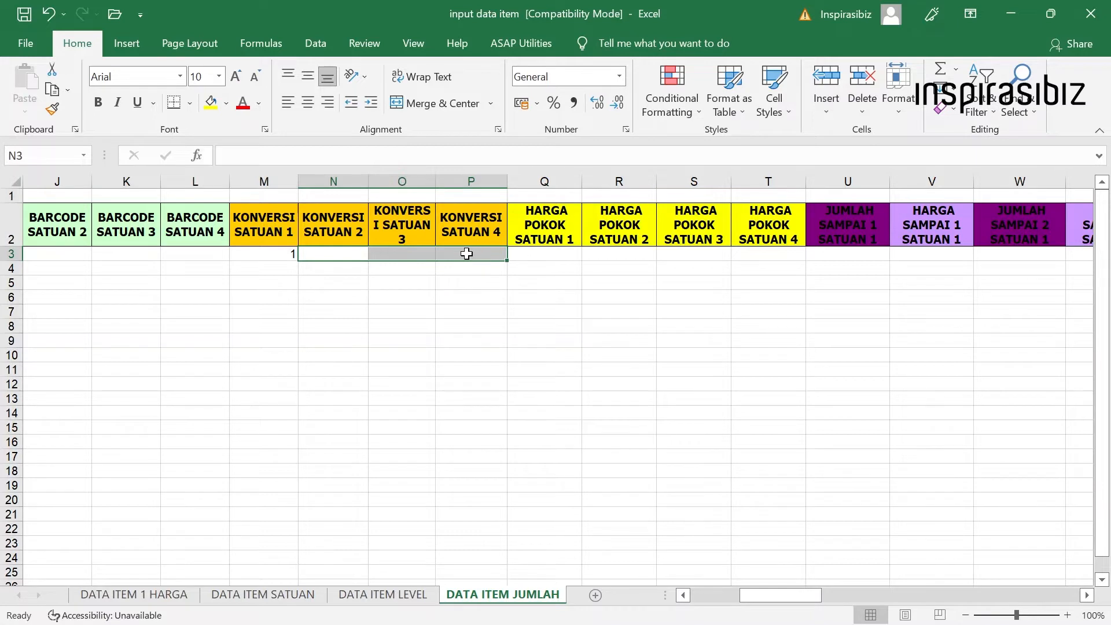
click(263, 255)
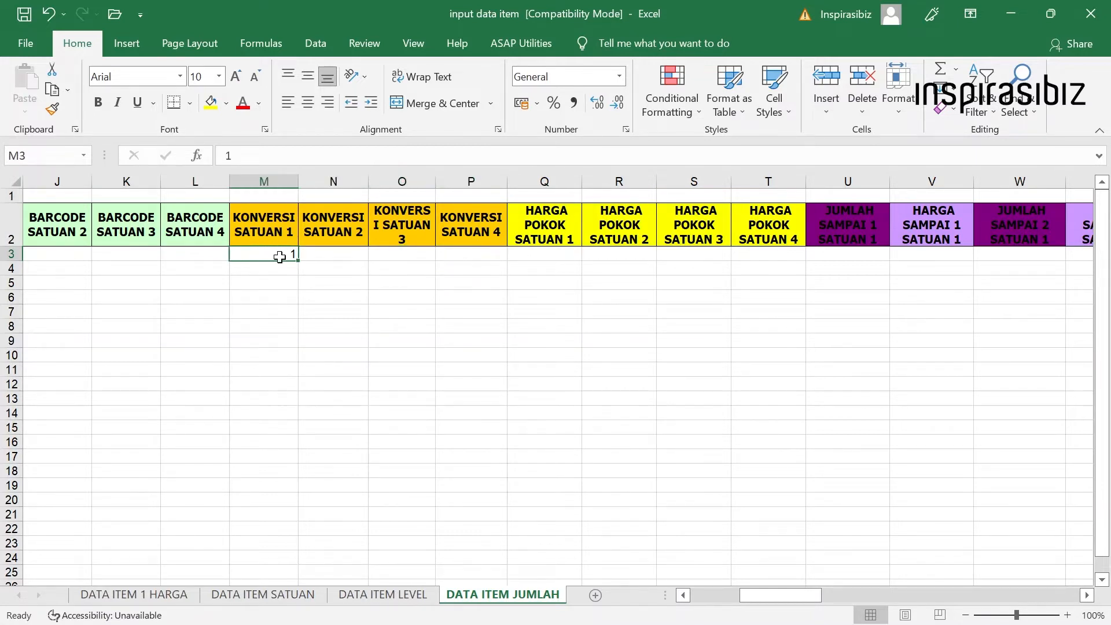
Enter 2000 as the HARGA POKOK SATUAN 1 of the row 3 item
click(558, 258)
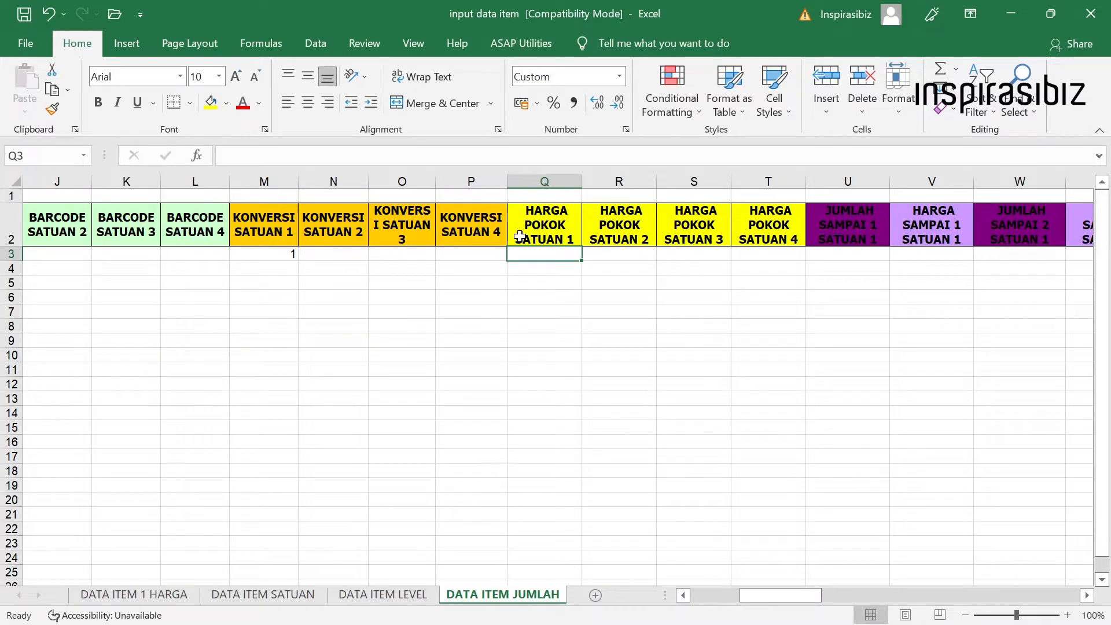
text(20)
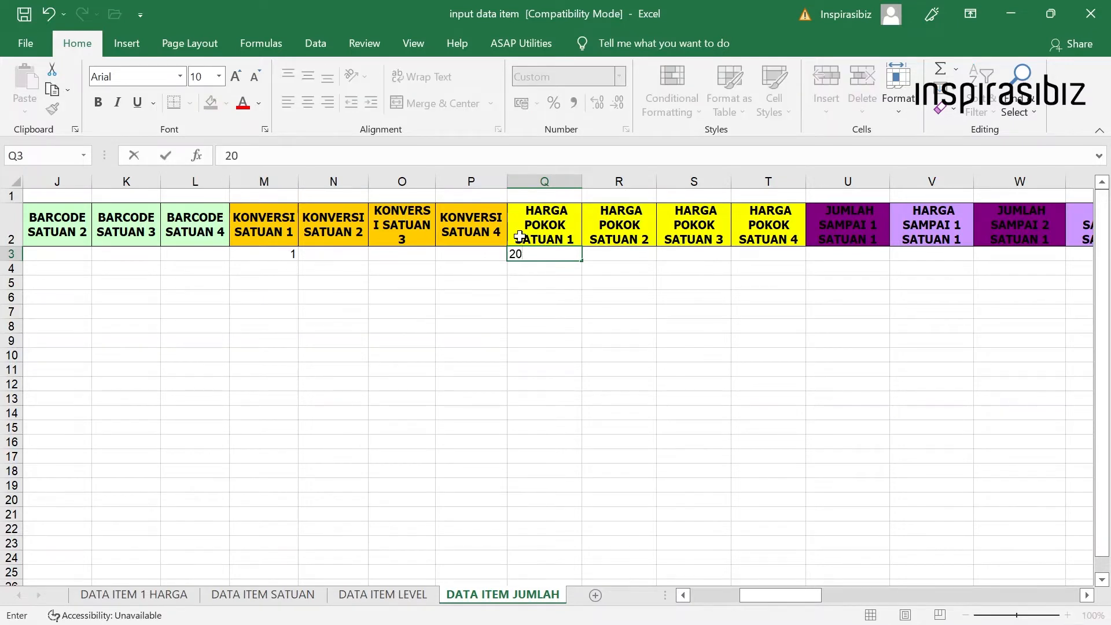
text(00)
key(Return)
click(545, 255)
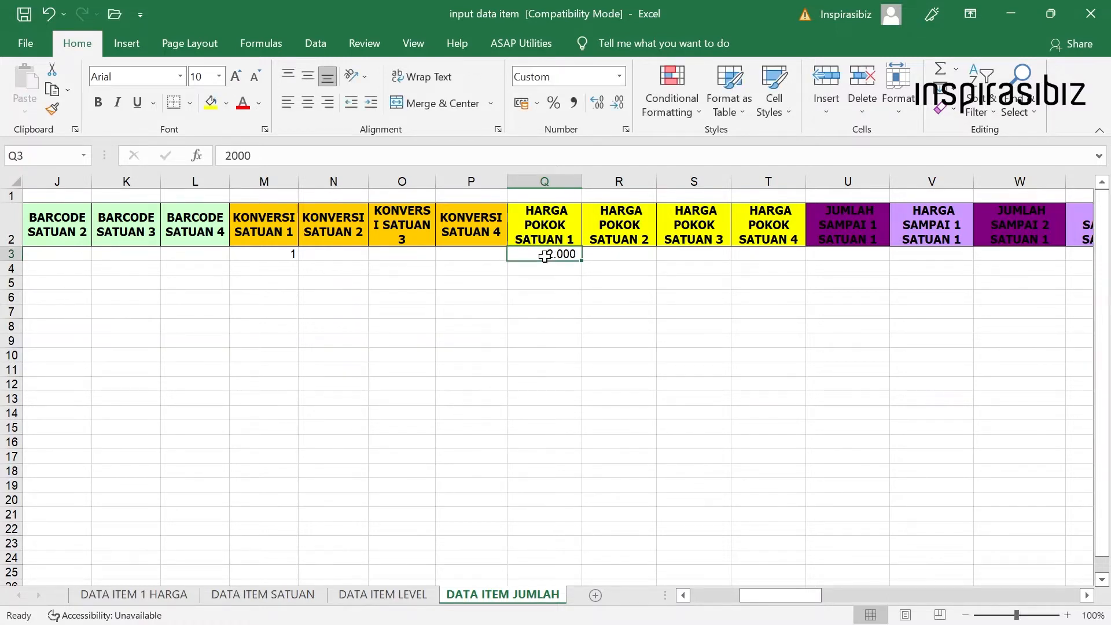
click(607, 257)
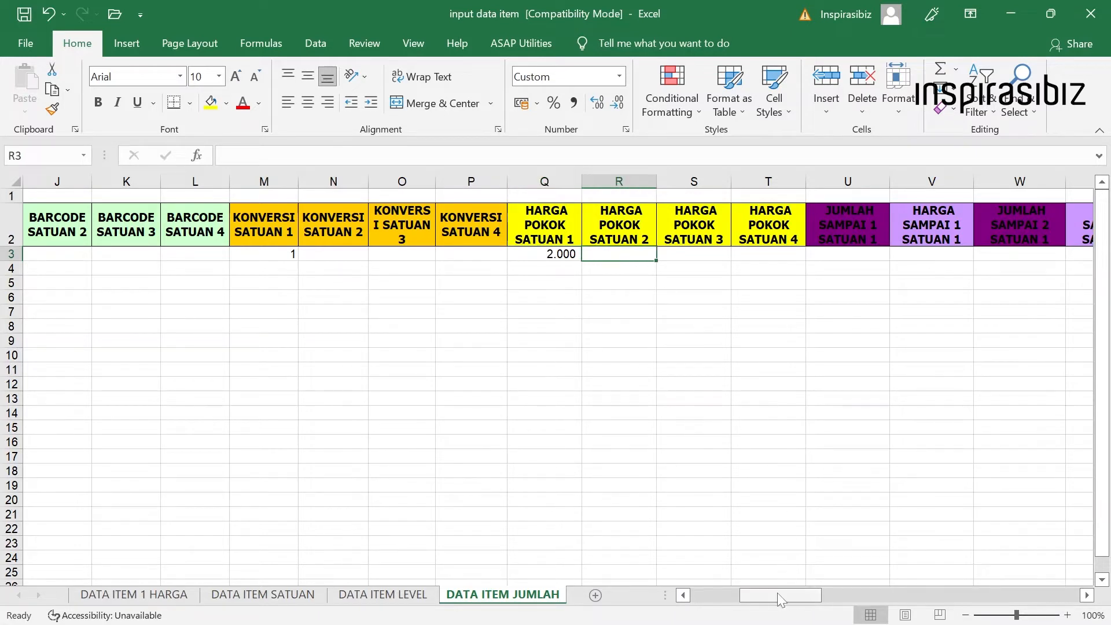
Examine the JUMLAH SAMPAI and HARGA SAMPAI column headers for SATUAN 1 through SATUAN 4
drag(777, 594, 820, 591)
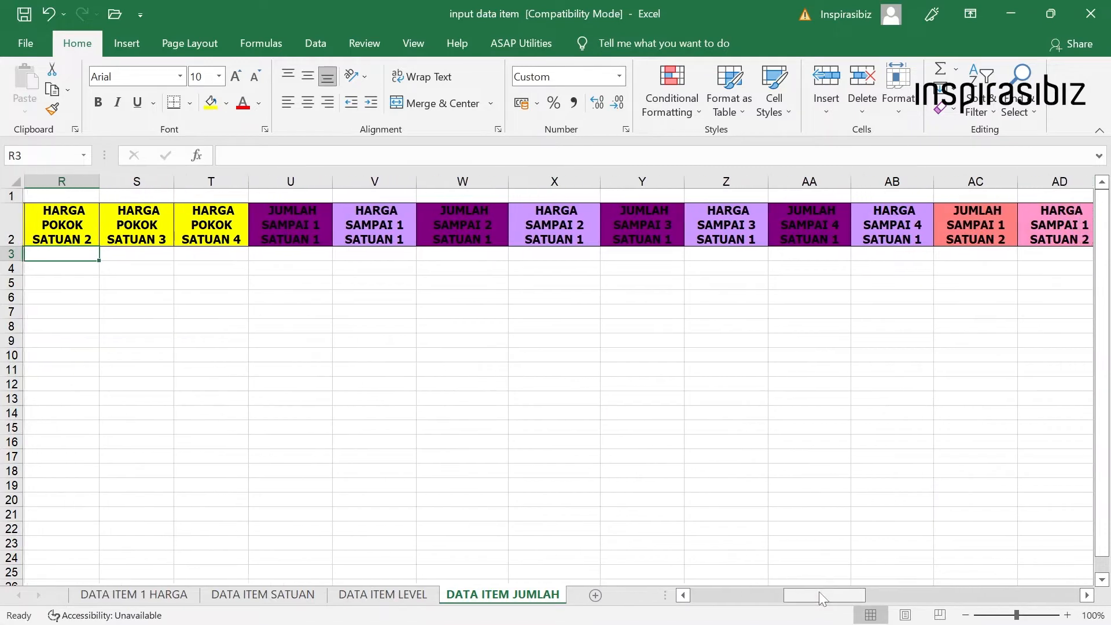
click(270, 242)
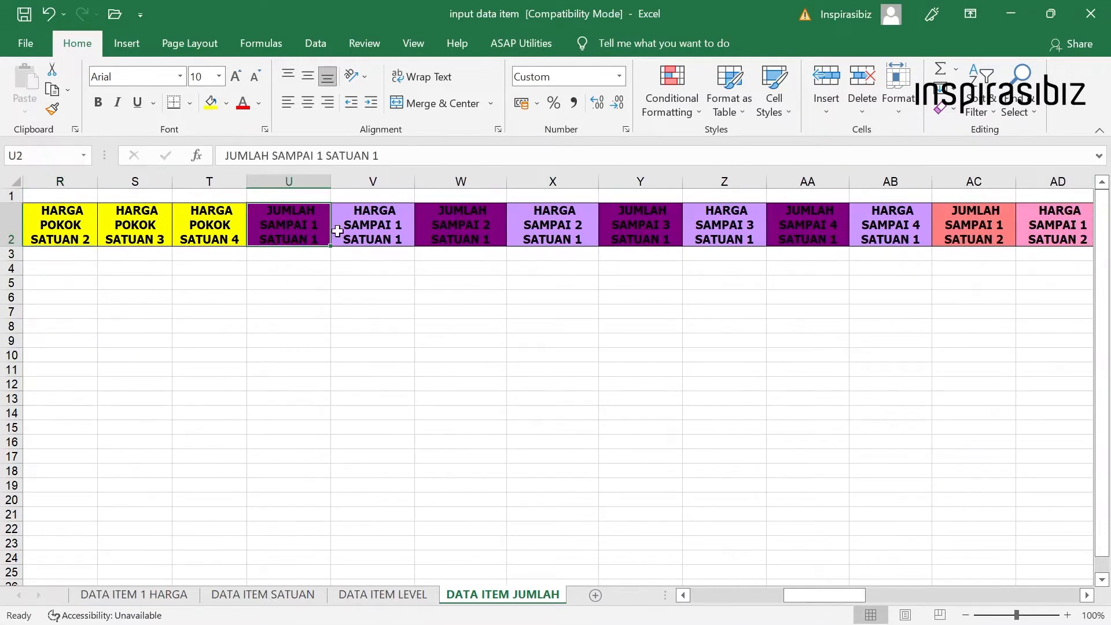
drag(337, 231, 879, 218)
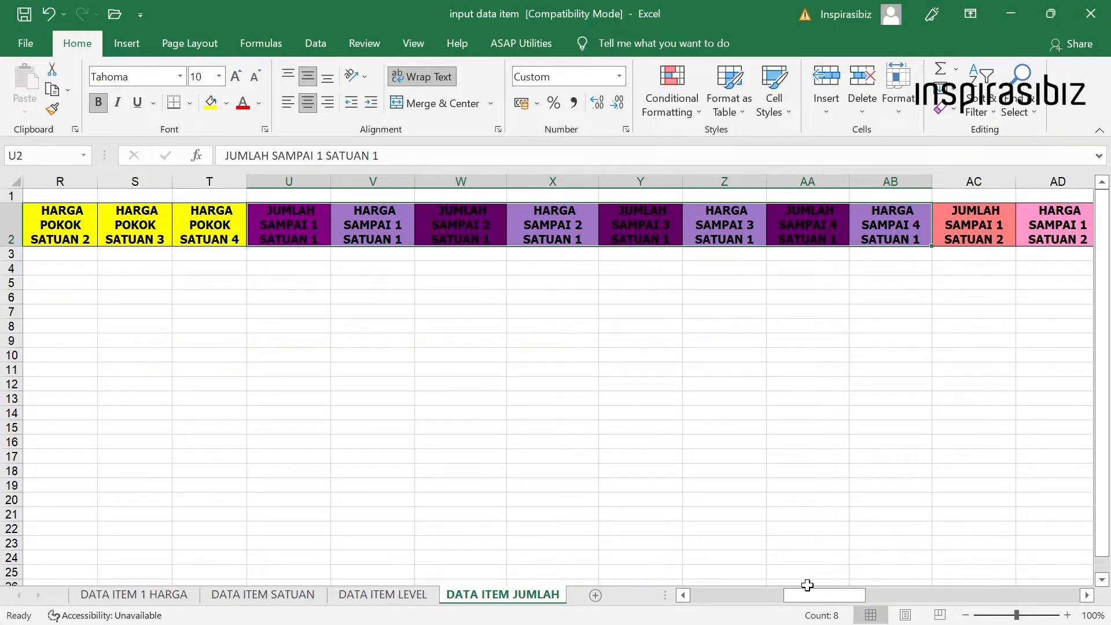
drag(807, 595, 840, 595)
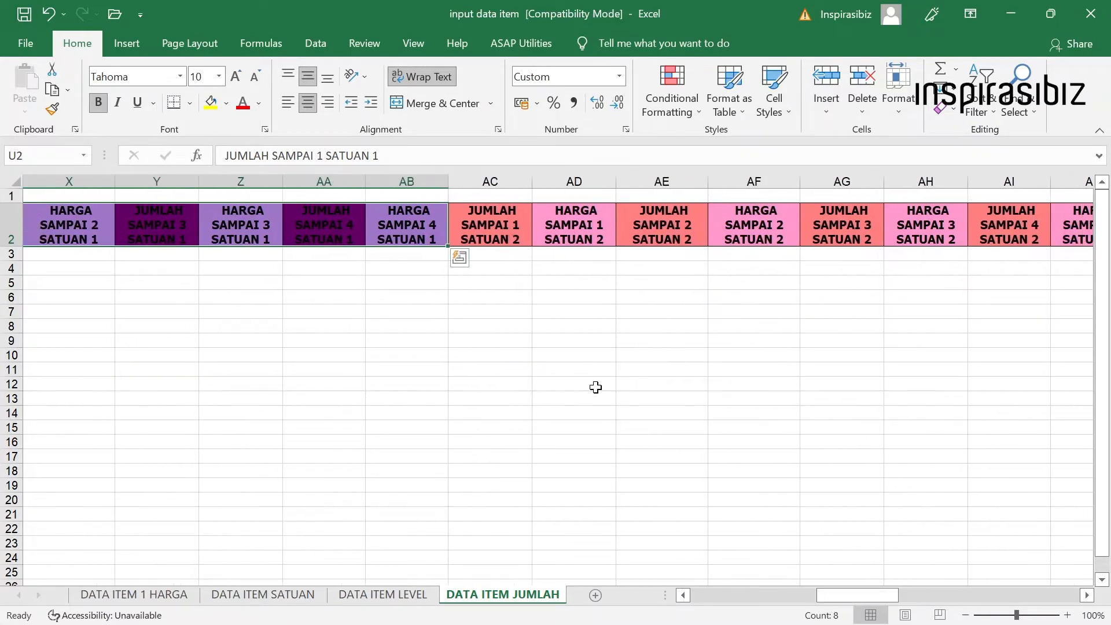
drag(498, 231, 925, 240)
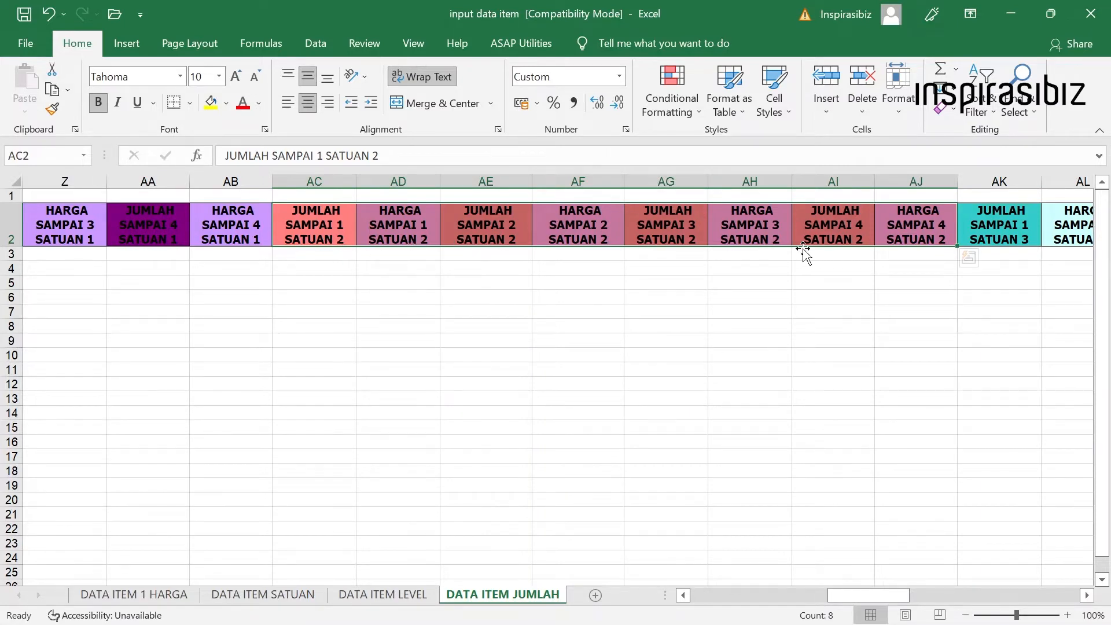
drag(857, 595, 894, 595)
click(435, 233)
drag(435, 232, 997, 223)
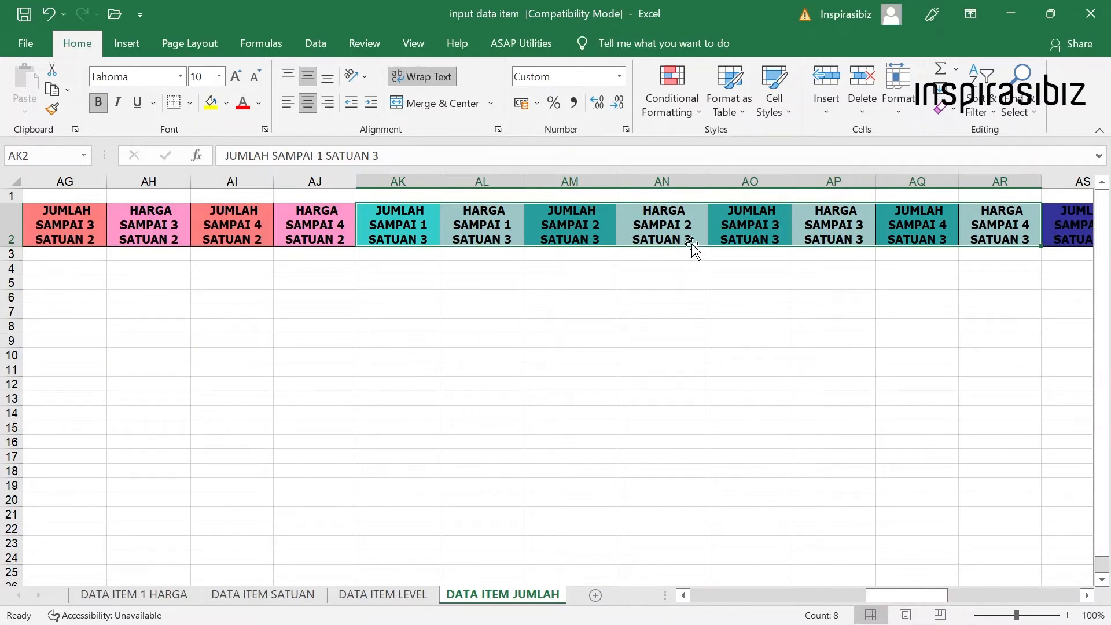
drag(879, 593, 927, 593)
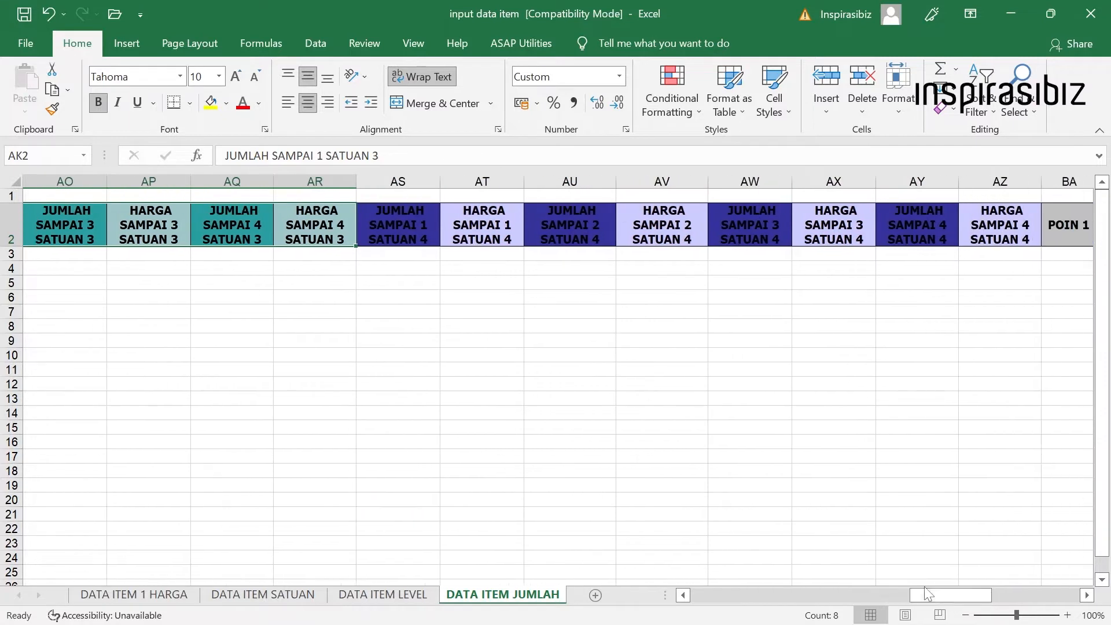
key(ctrl+v)
drag(397, 216, 1002, 243)
key(ctrl+v)
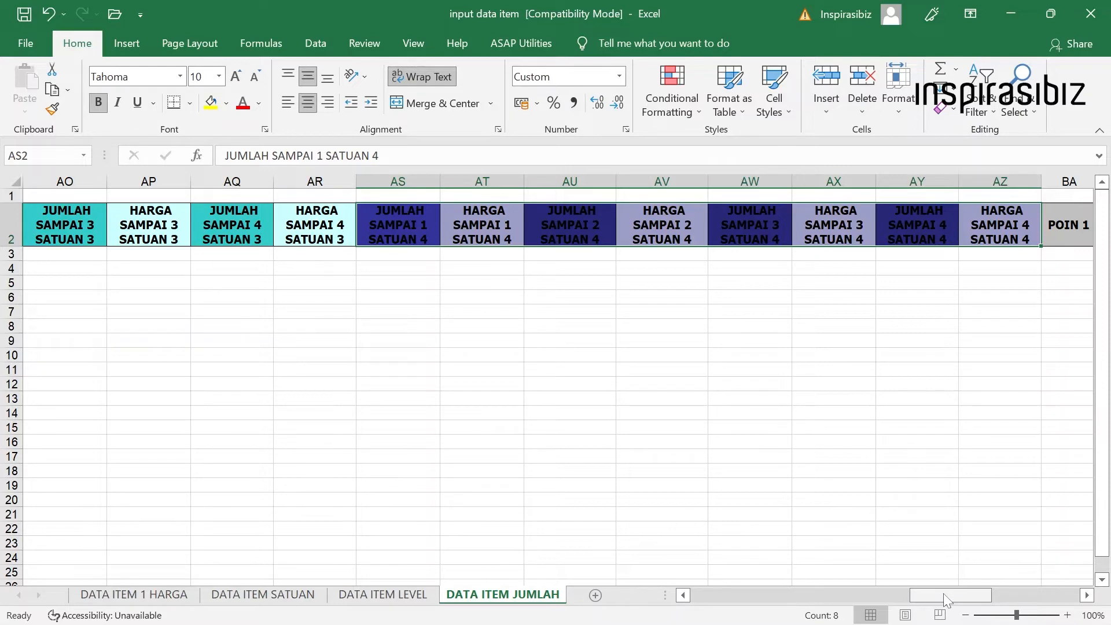
For SATUAN 1 of the row 3 item, set JUMLAH SAMPAI 1 to 5 and HARGA SAMPAI 1 to 3000
drag(944, 597, 811, 589)
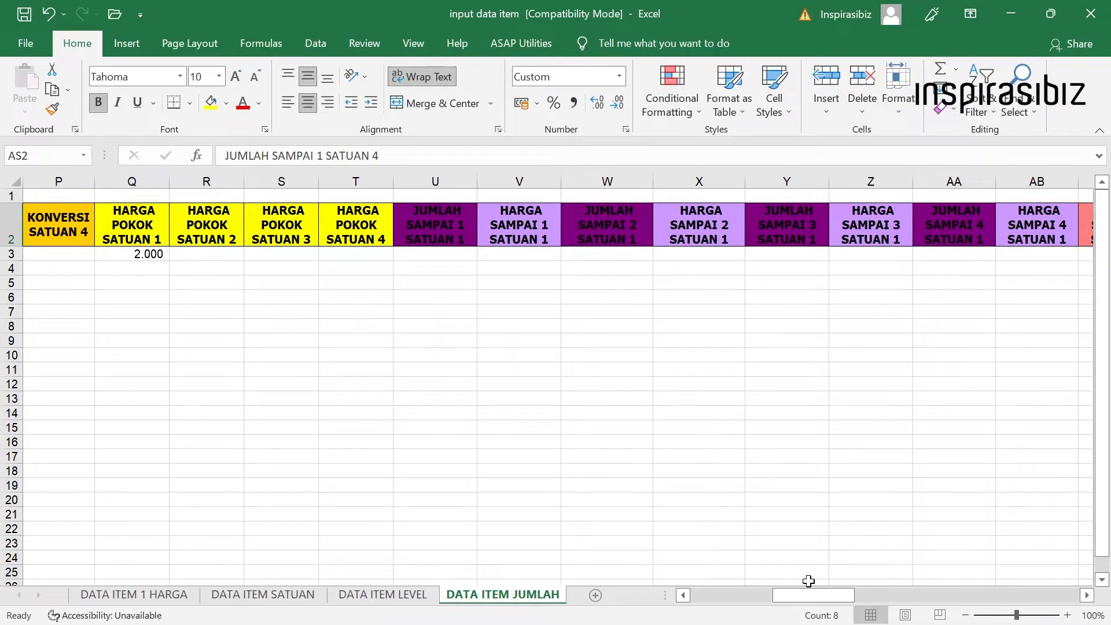
click(426, 253)
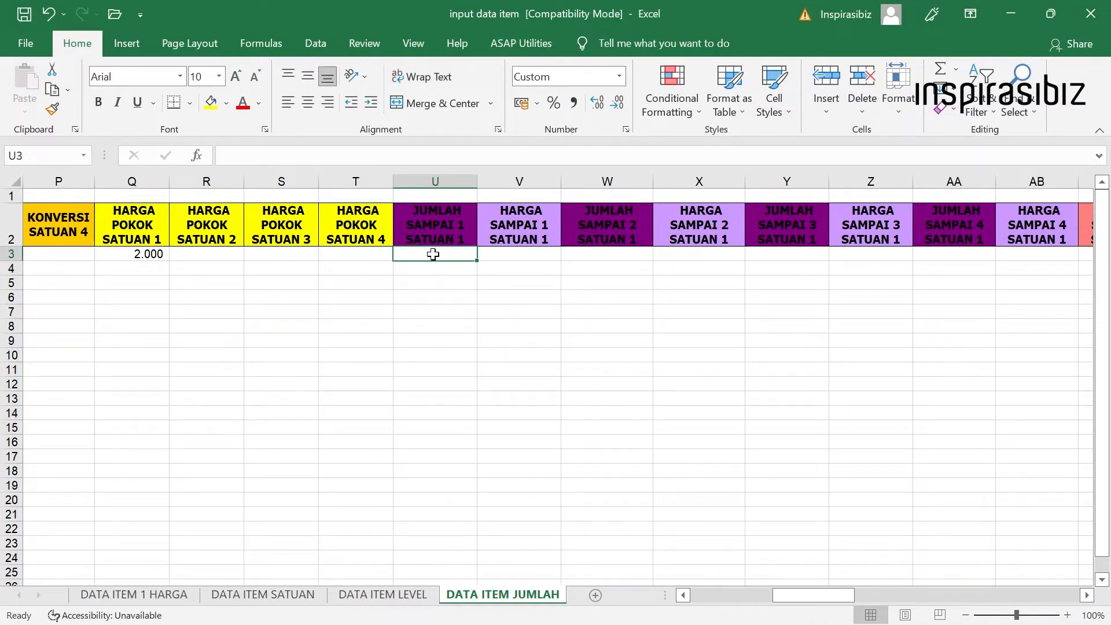
drag(434, 234, 1049, 221)
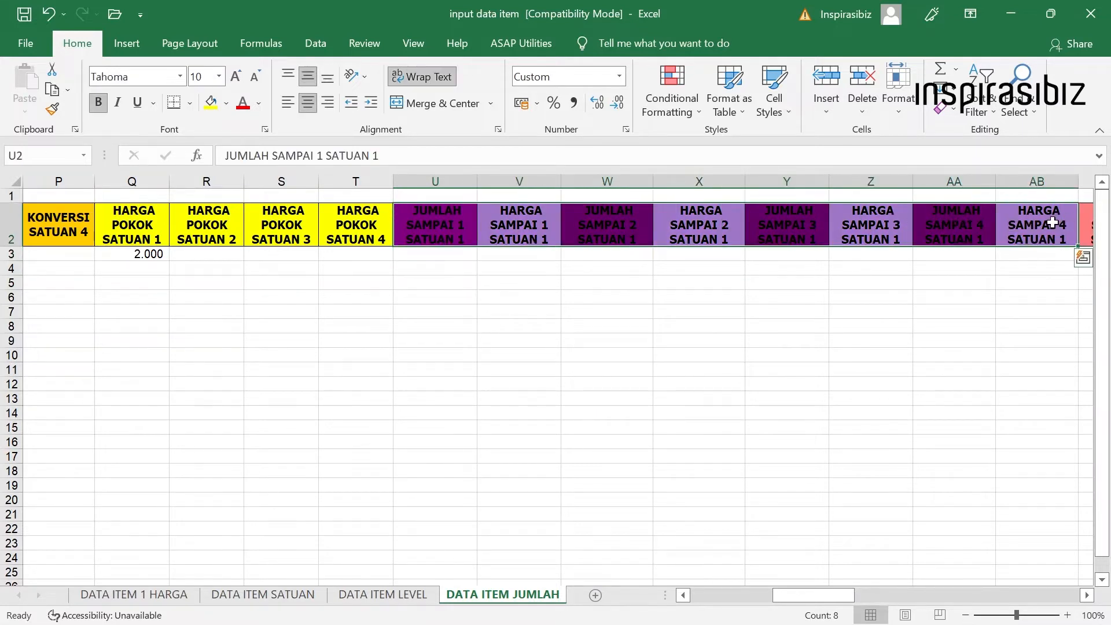
click(427, 228)
click(430, 254)
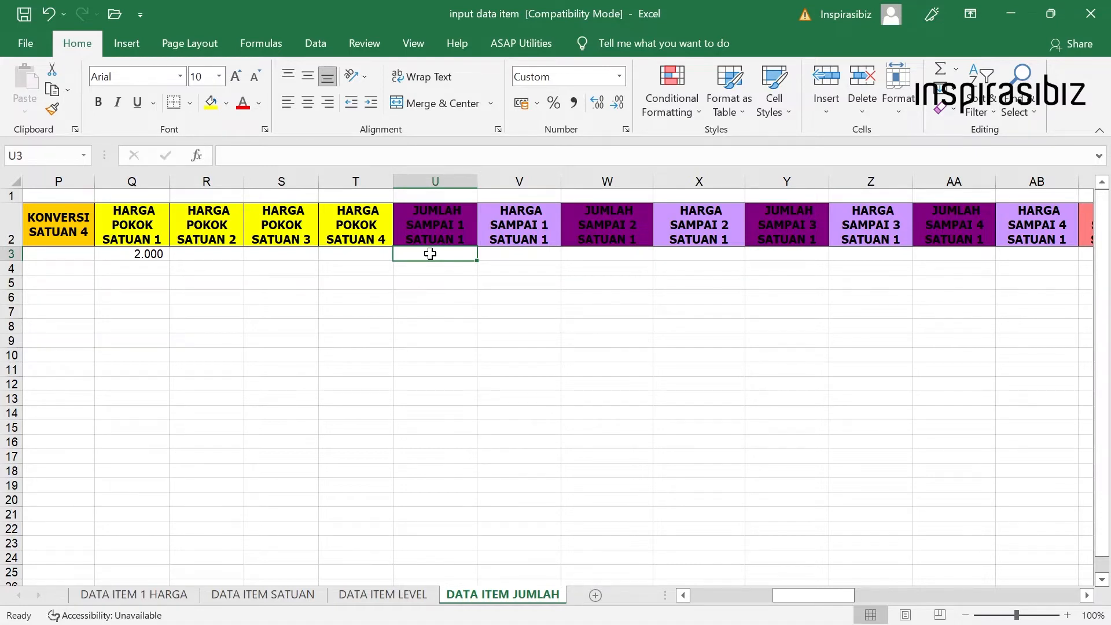
double_click(430, 253)
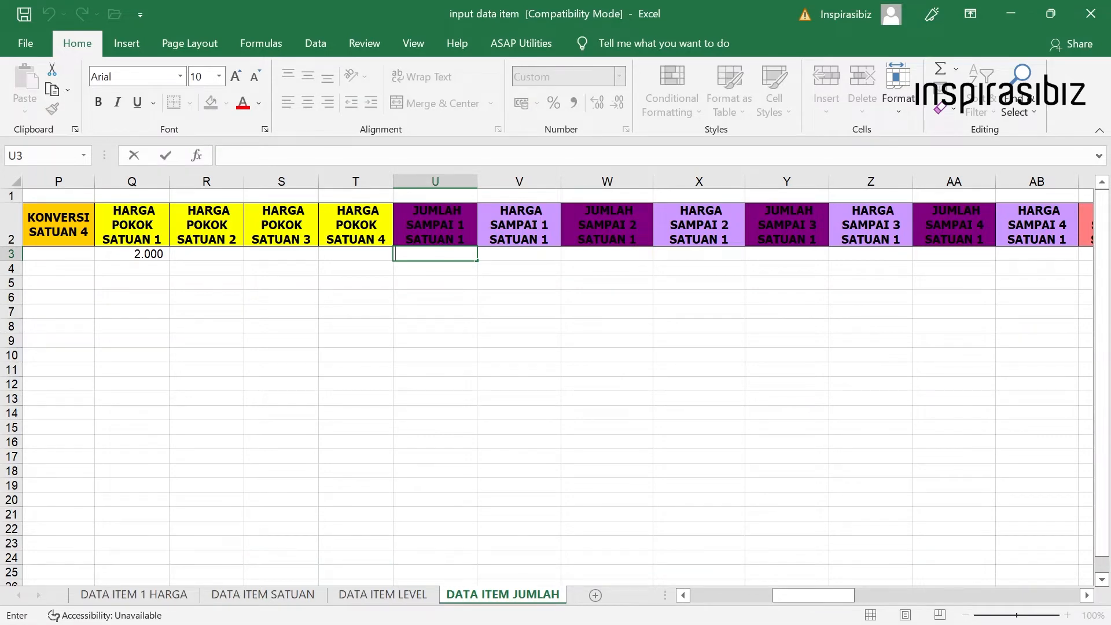
text(5)
key(Tab)
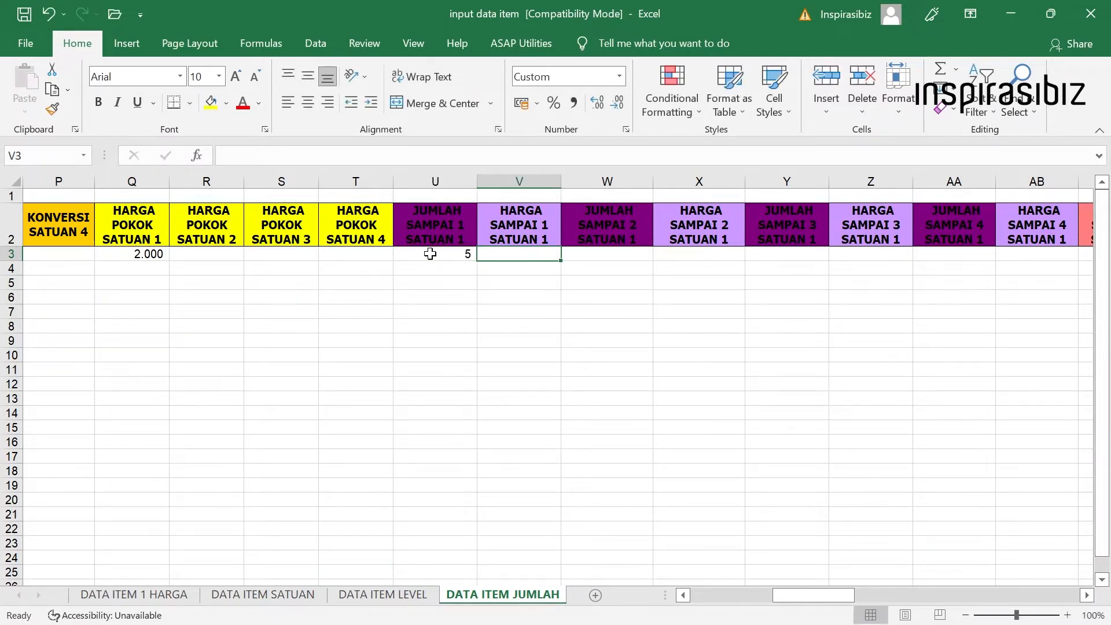
text(3000)
key(Tab)
Fill in the row 3 item's second SATUAN 1 price tier with JUMLAH SAMPAI 2 of 10 and HARGA SAMPAI 2 of 2800
text(10)
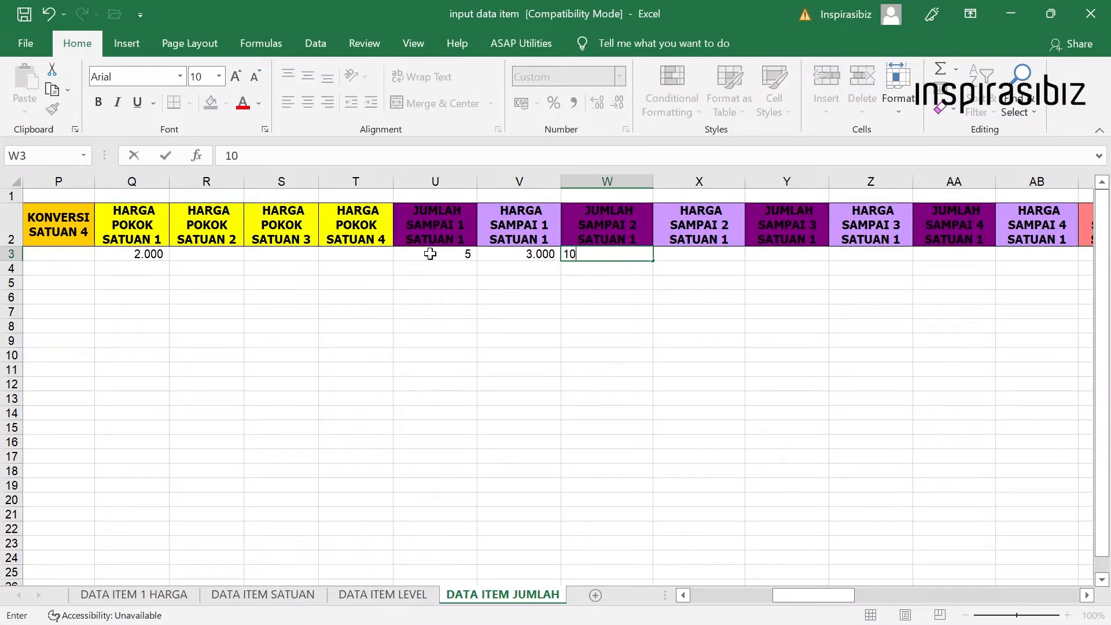
key(Tab)
text(2.)
text(800)
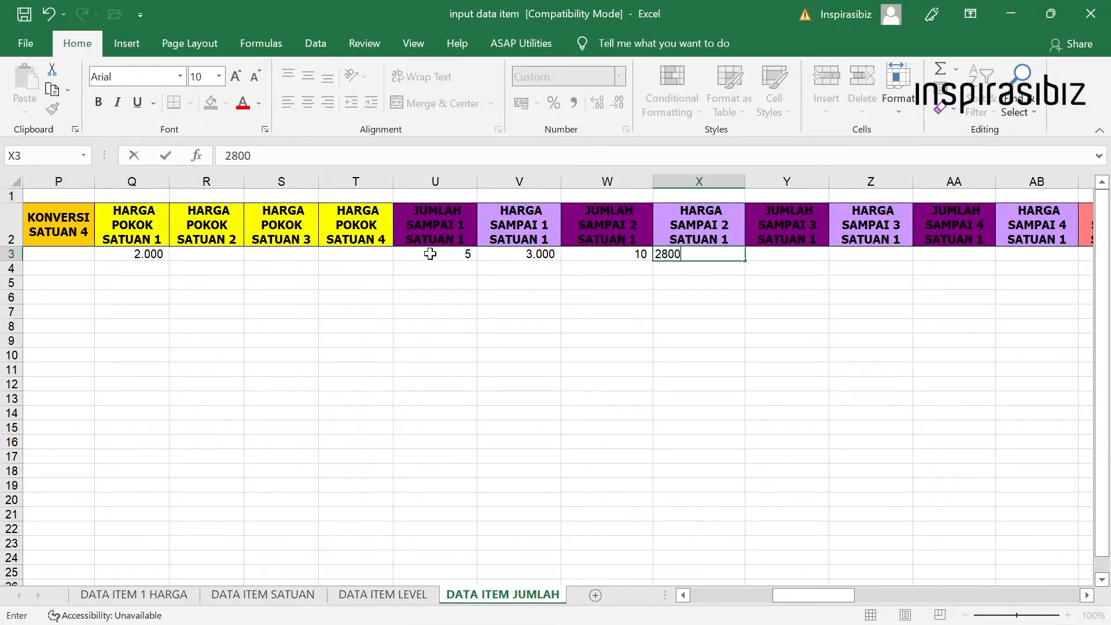
key(Tab)
Fill in the row 3 item's third SATUAN 1 price tier with JUMLAH SAMPAI 3 of 15 and HARGA SAMPAI 3 of 2600
text(15)
key(Tab)
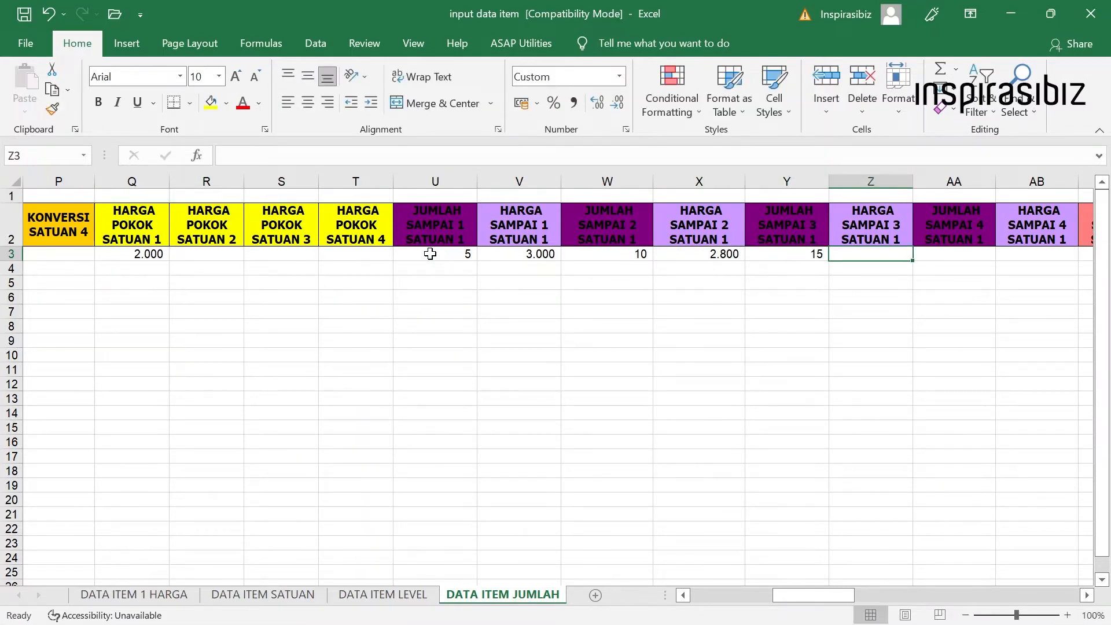
text(2.600)
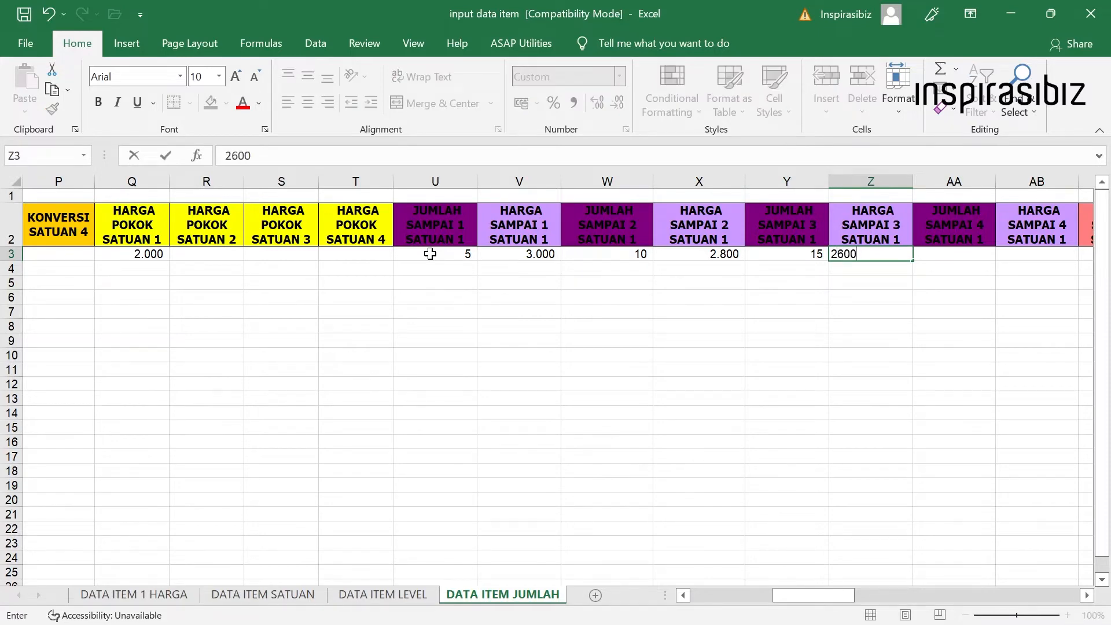
key(Tab)
Fill in the row 3 item's fourth SATUAN 1 price tier with JUMLAH SAMPAI 4 of 20 and HARGA SAMPAI 4 of 2400
text(20)
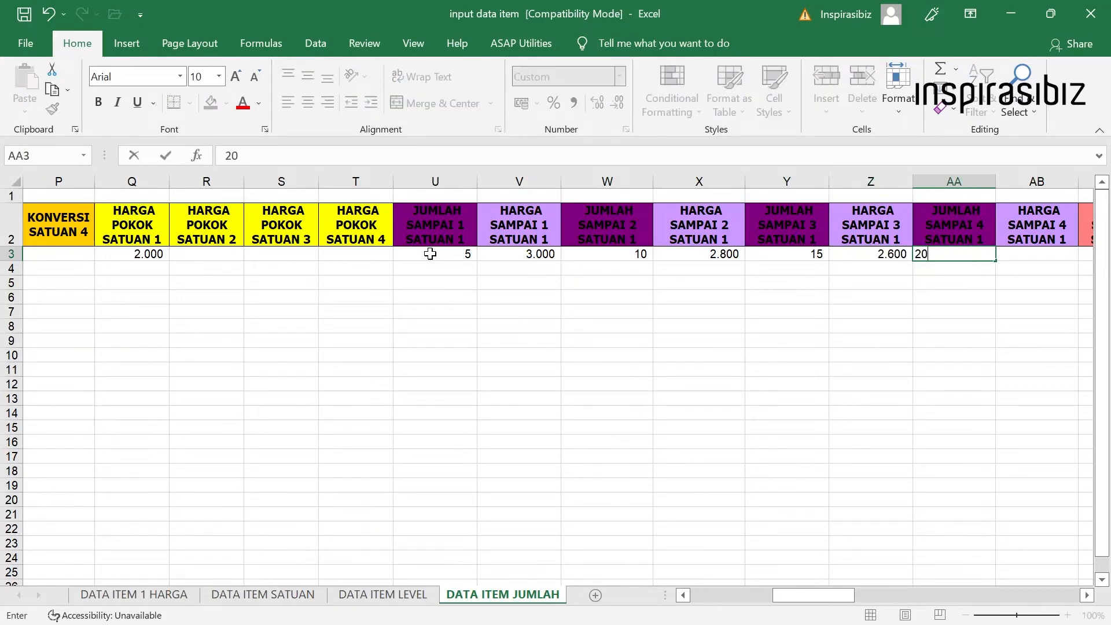
key(Tab)
text(2400)
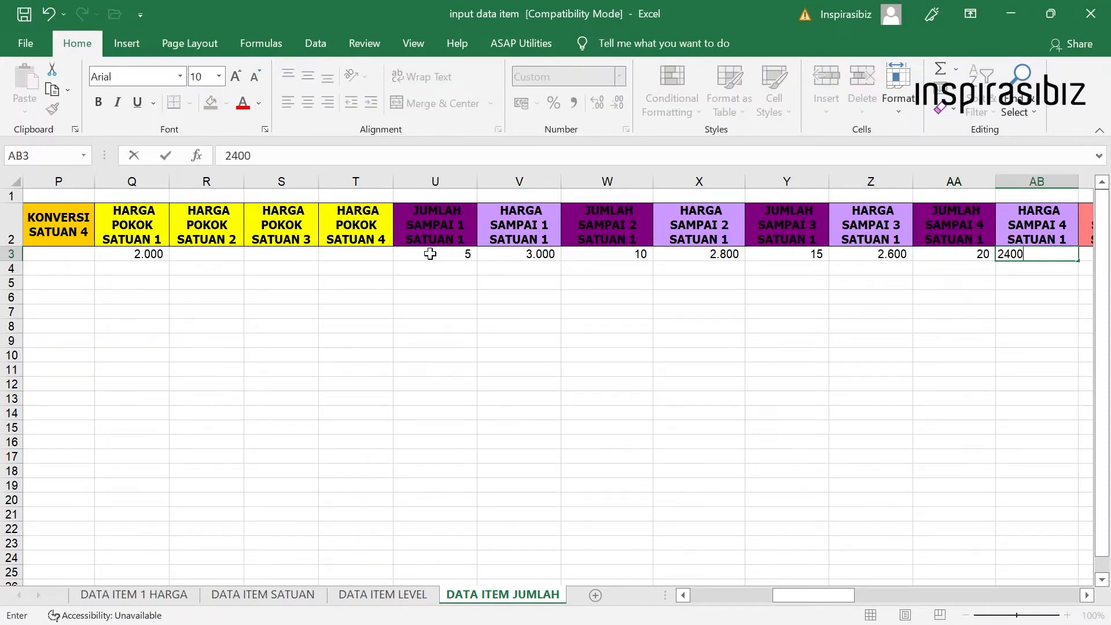
click(433, 264)
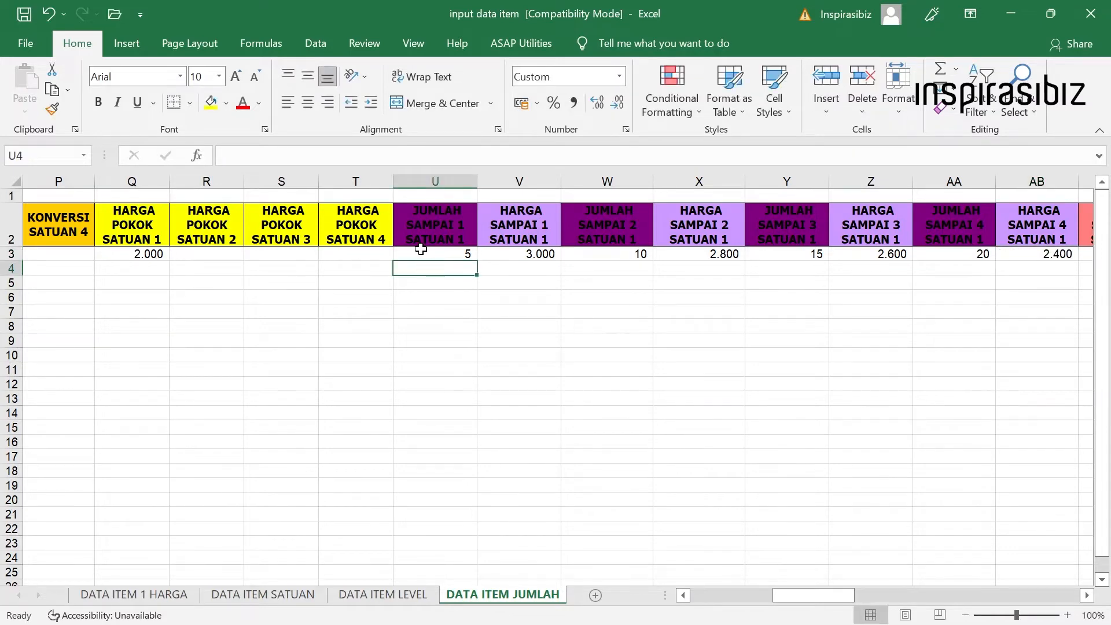
click(422, 253)
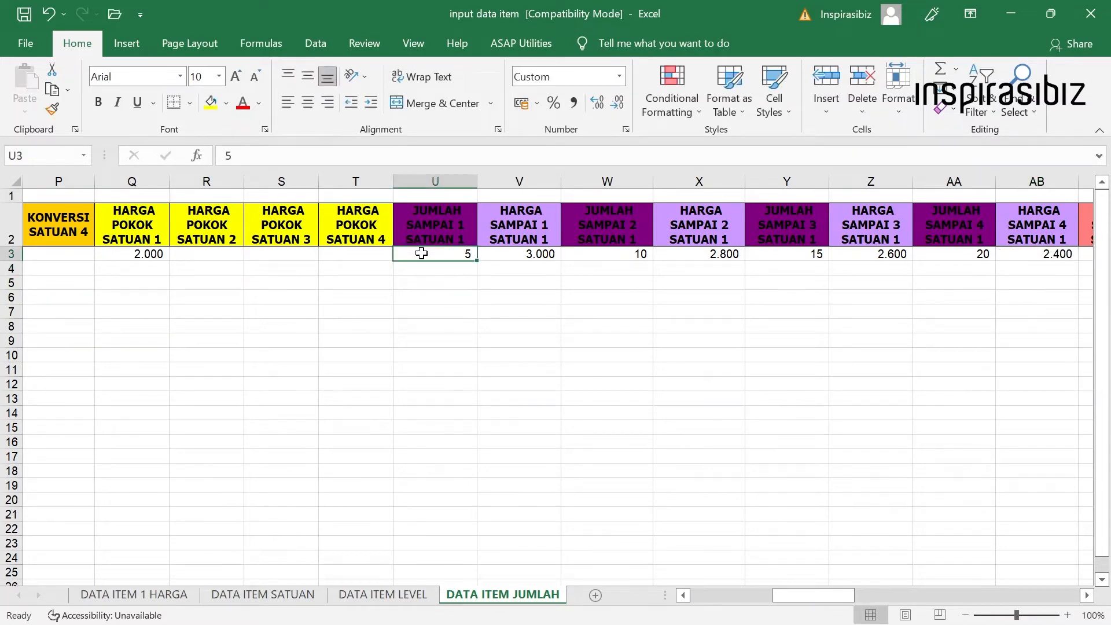
Review the row 3 item's SATUAN 1 quantity limits and prices across its price tiers
double_click(464, 256)
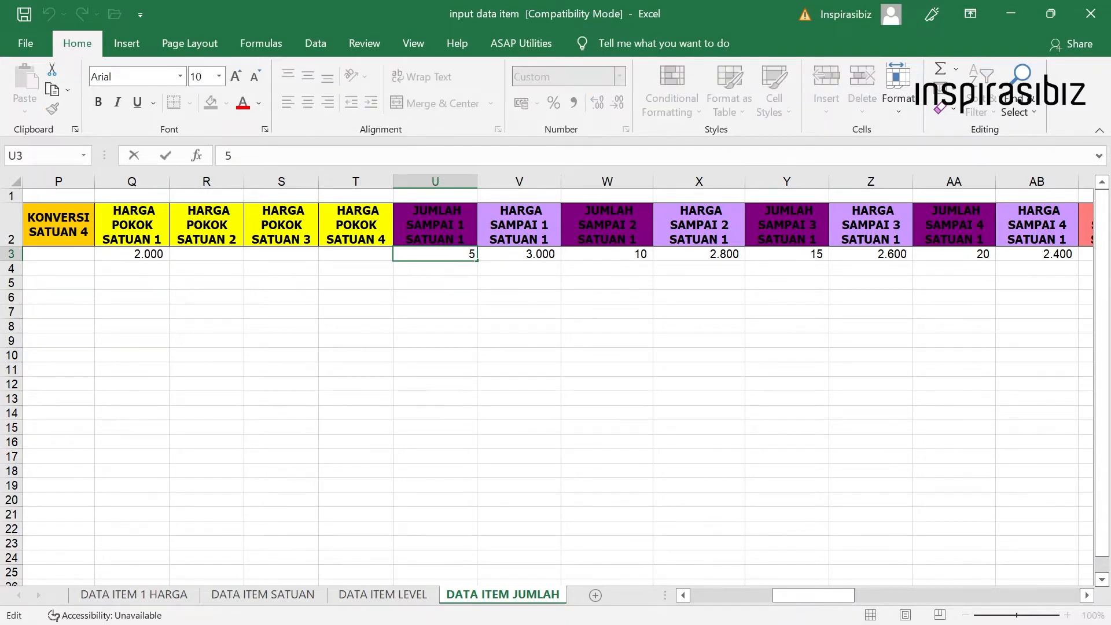
click(489, 265)
click(472, 255)
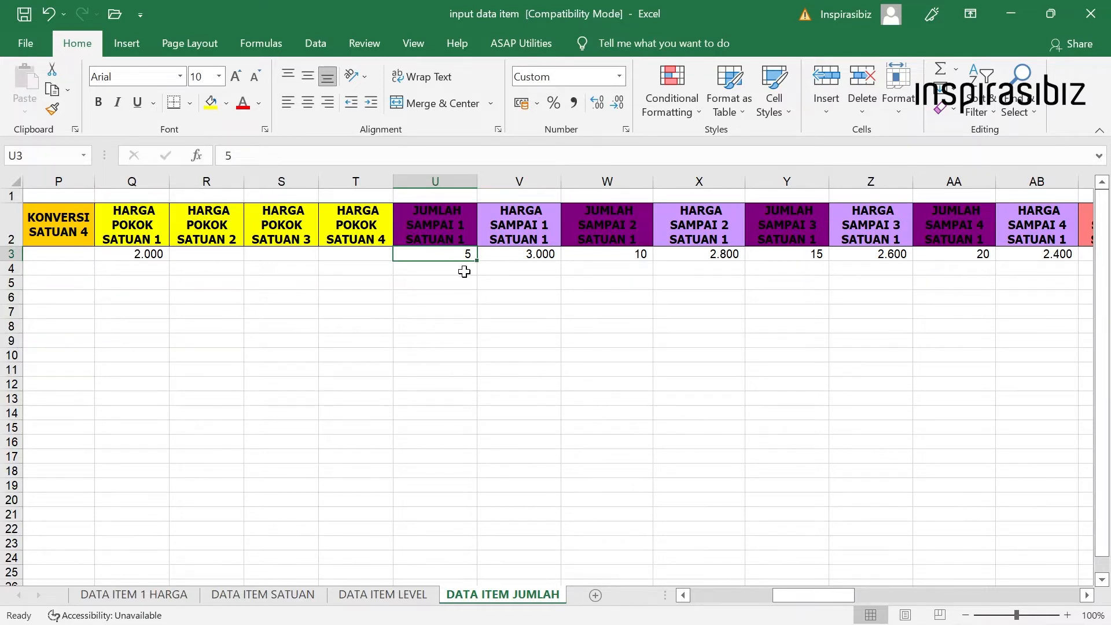
click(527, 255)
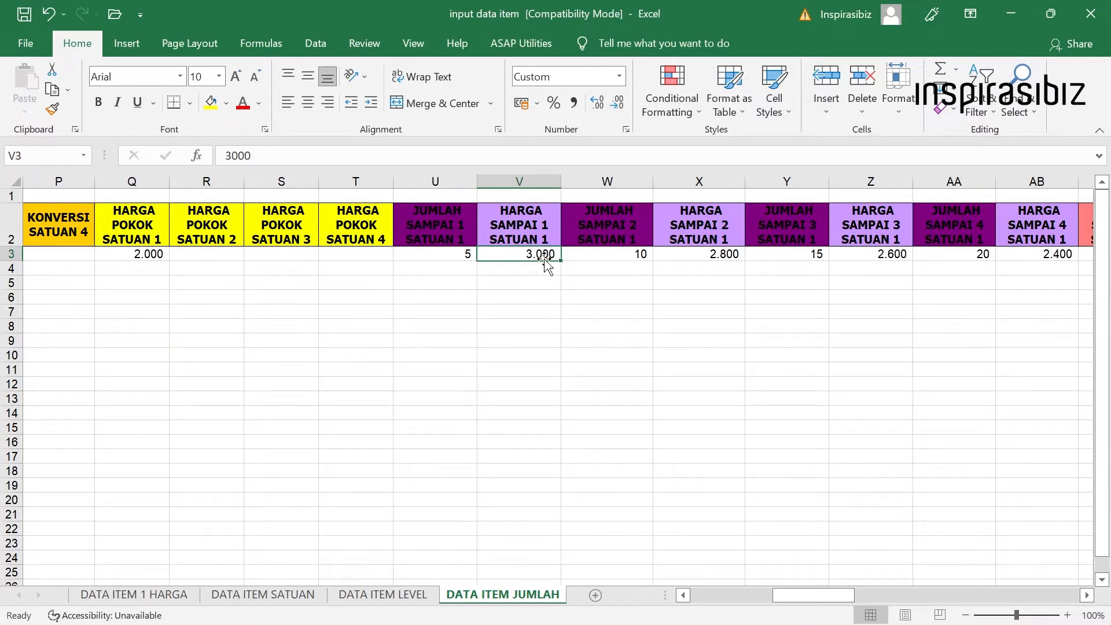
click(618, 257)
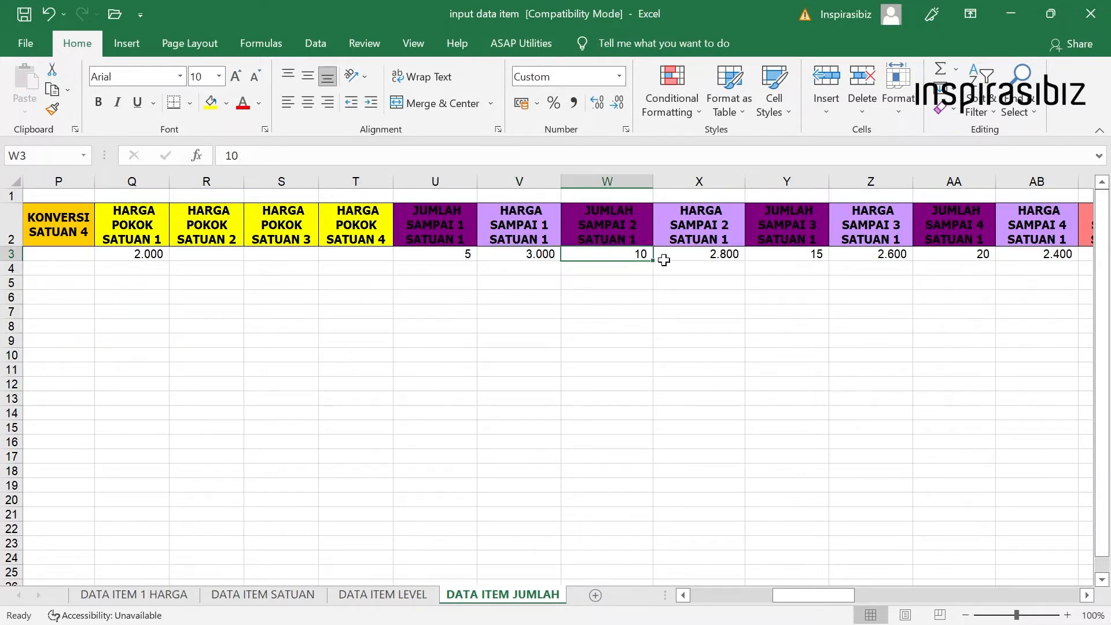
click(726, 254)
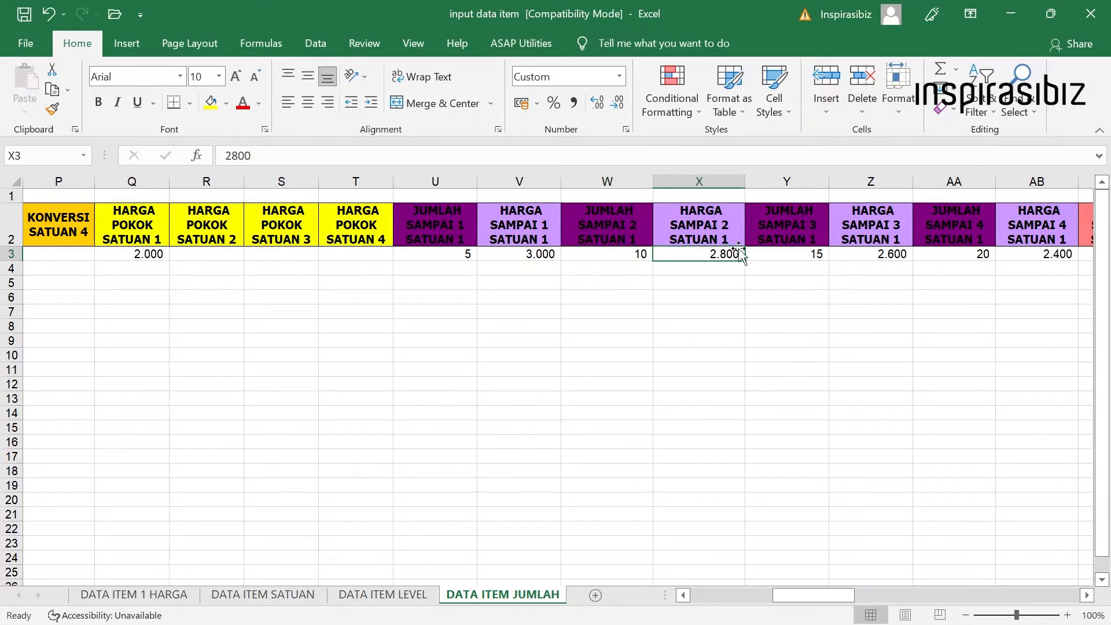
click(783, 255)
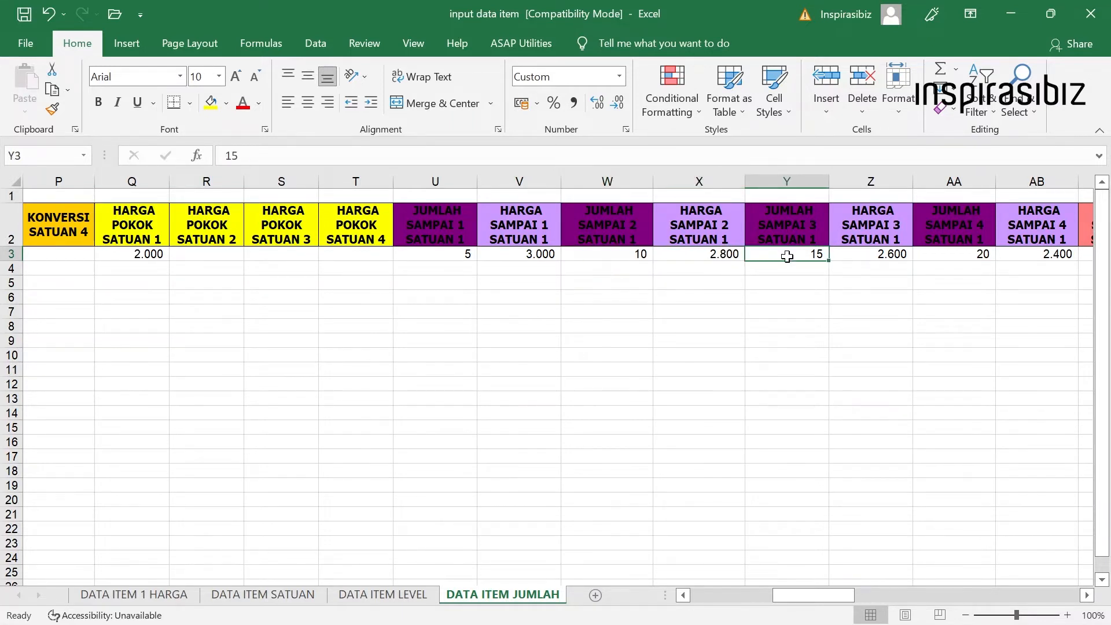
click(1023, 266)
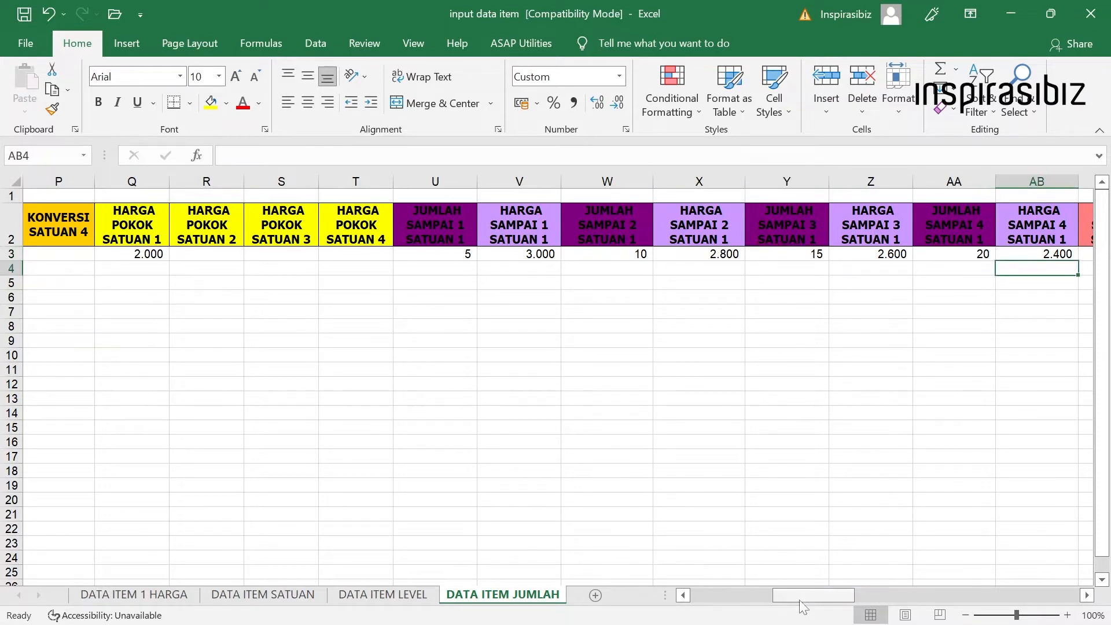
Enter 10 for POIN 1 and 1000 for KOMISI SALES 1 in row 3
drag(800, 592, 978, 534)
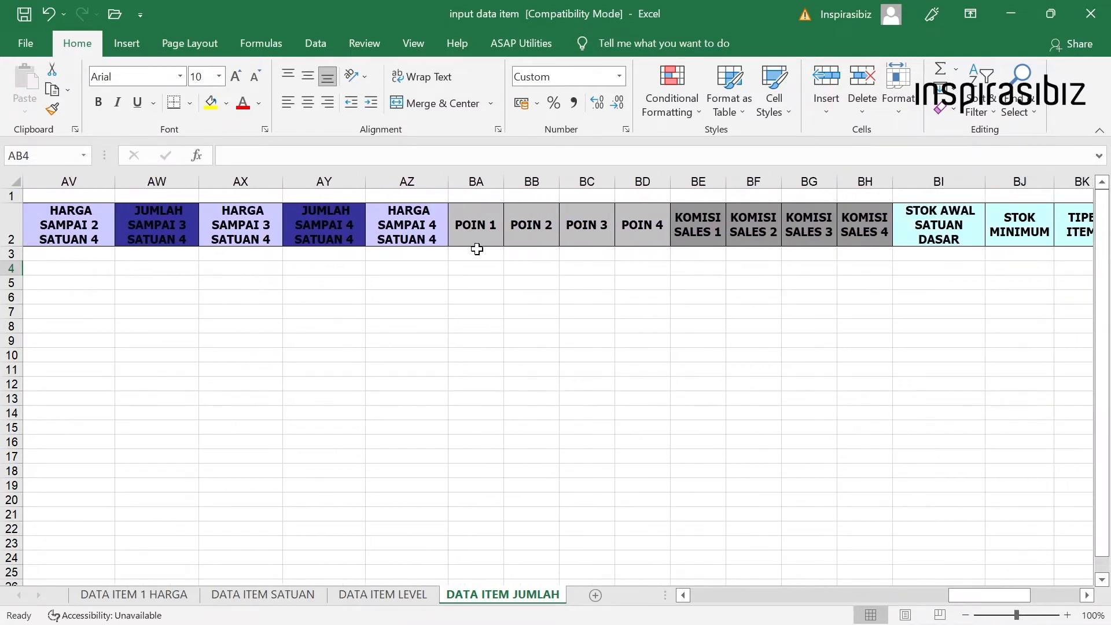
click(479, 258)
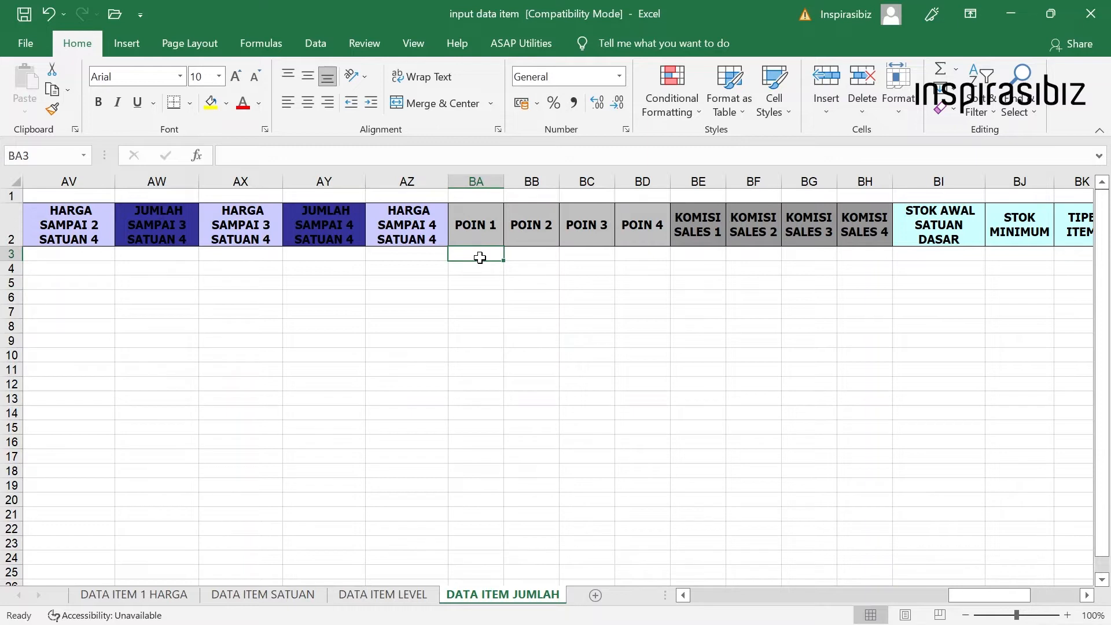
drag(479, 258, 878, 240)
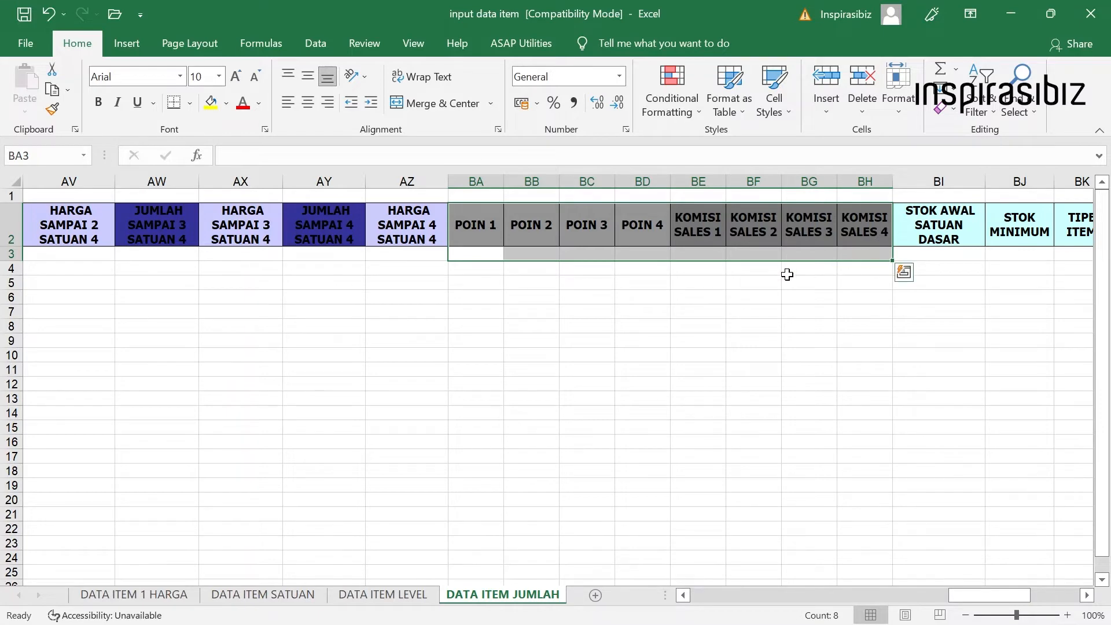
click(478, 253)
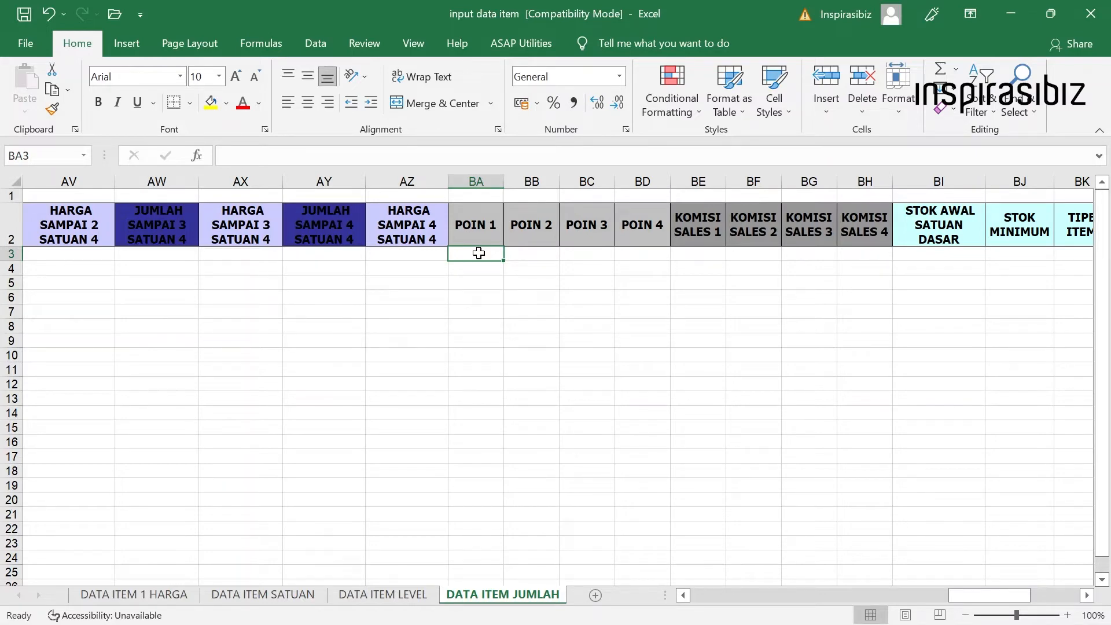
text(10)
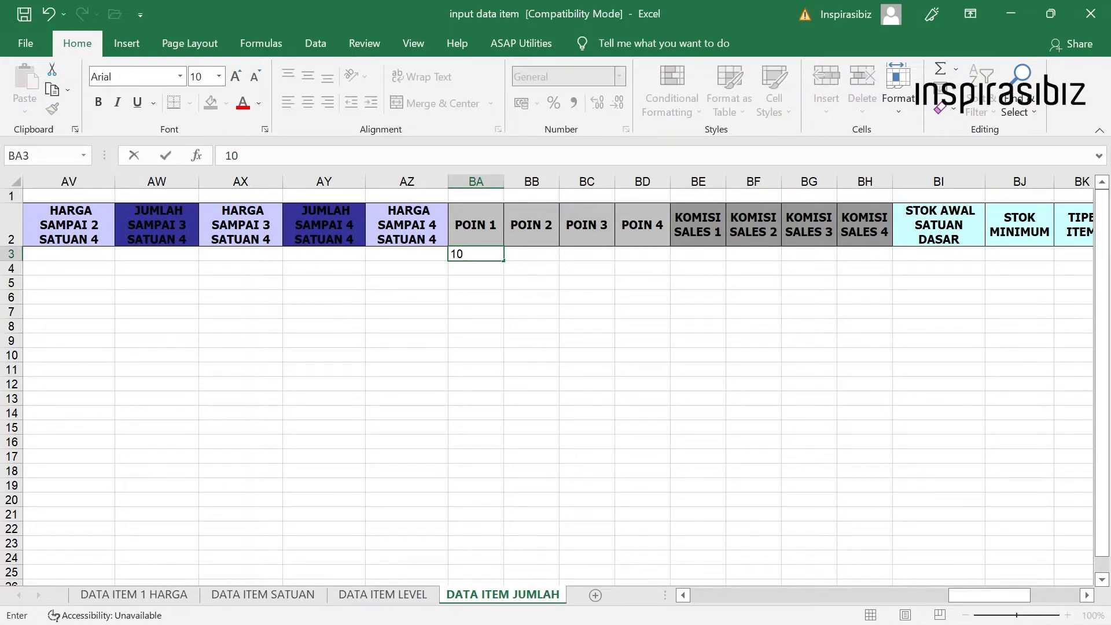
key(Tab)
key(Tab)
key(Tab)
key(Tab)
text(10)
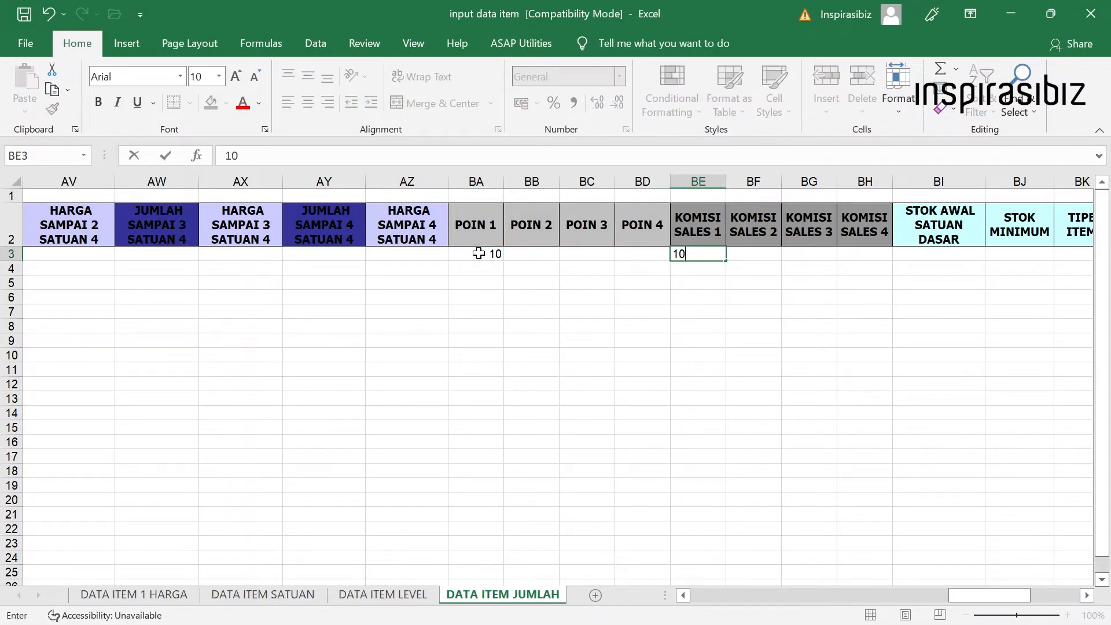
text(00)
click(549, 307)
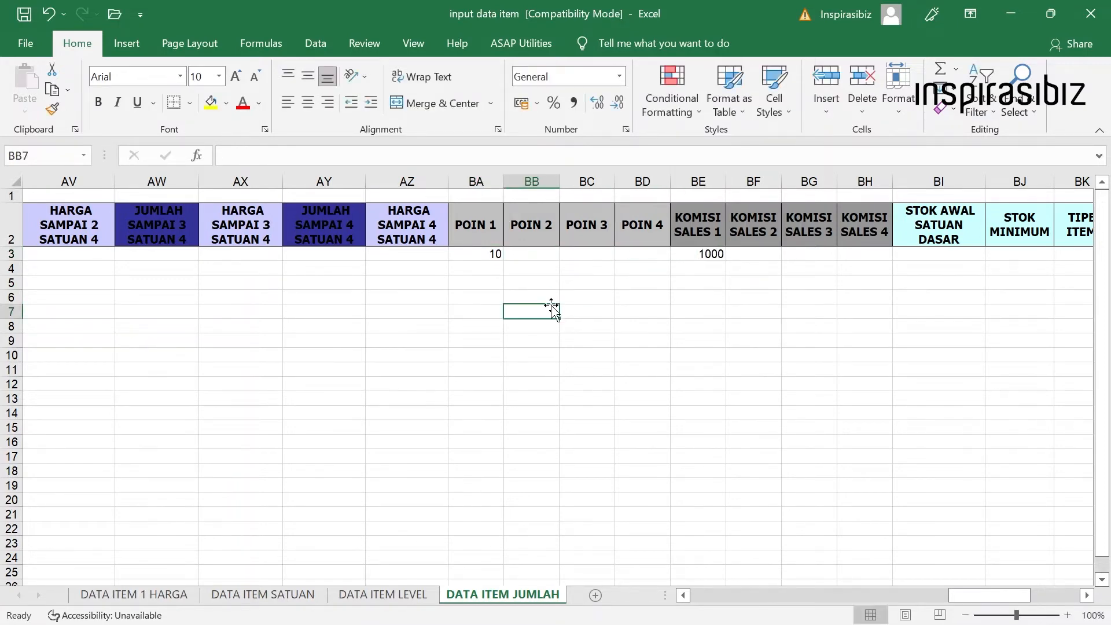
Clear the row 3 item's point and sales commission entries
click(483, 258)
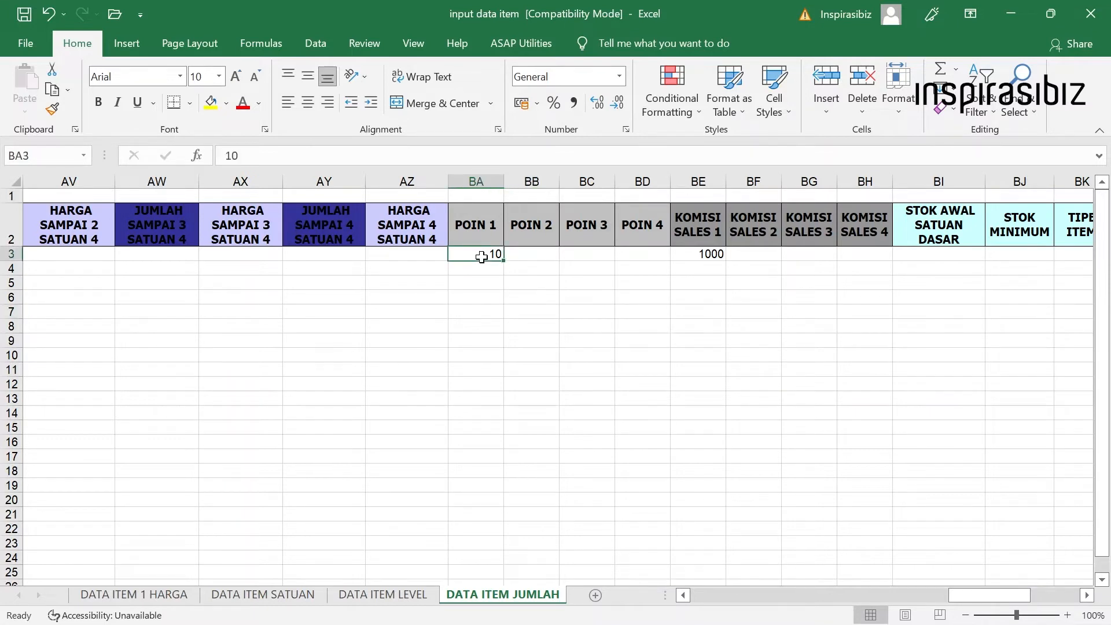
drag(482, 256, 837, 250)
key(Delete)
click(837, 250)
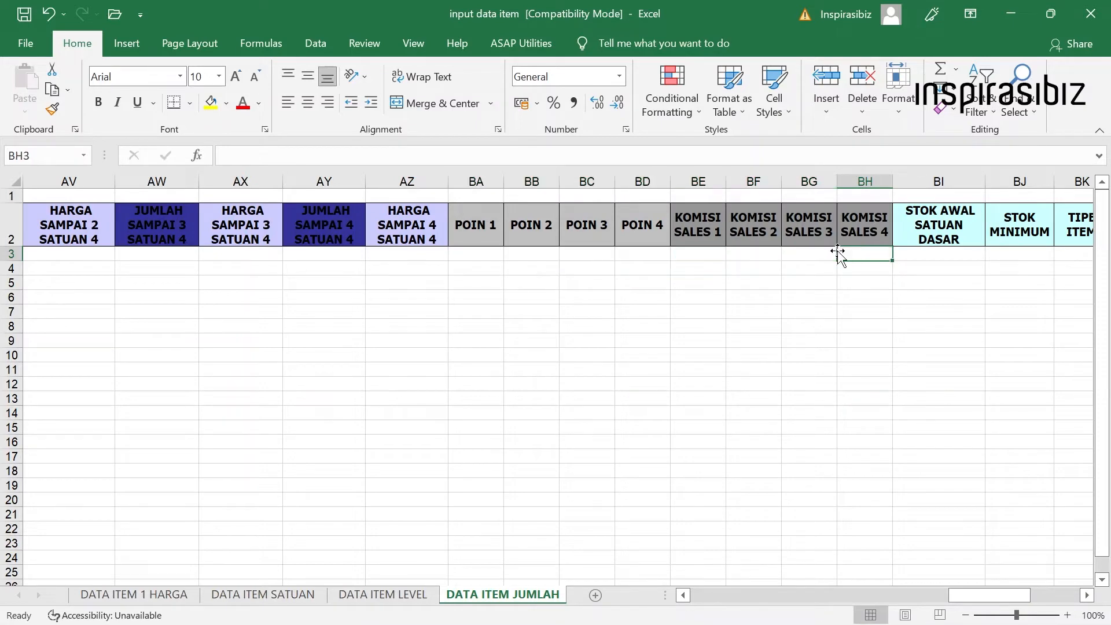
Enter 10 for STOK AWAL SATUAN DASAR and 1 for STOK MINIMUM in row 3
drag(977, 594, 1035, 590)
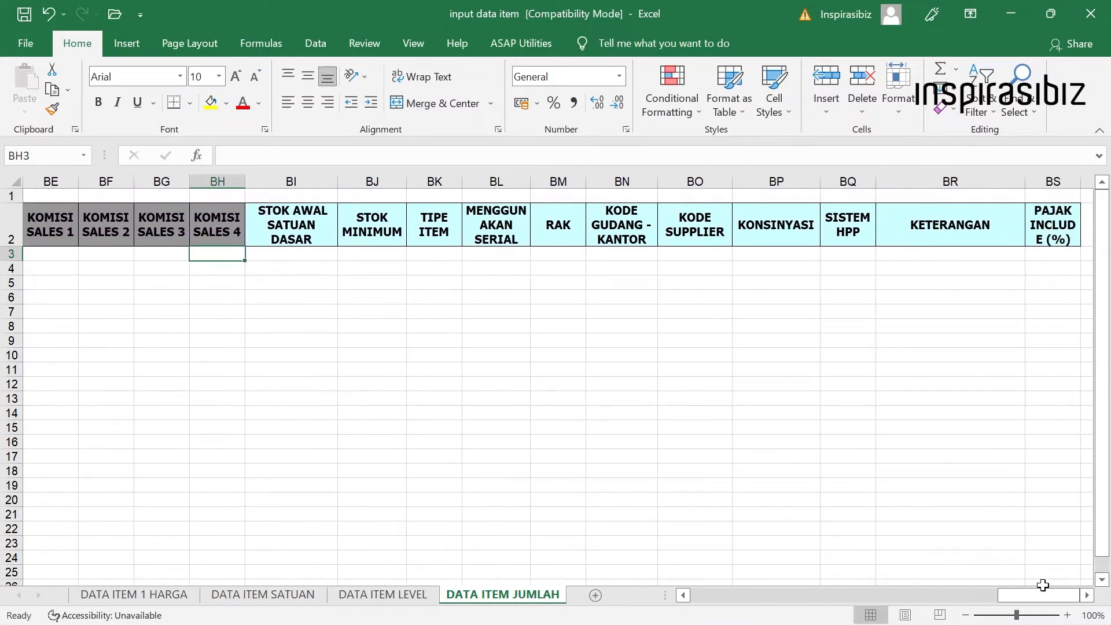
click(282, 256)
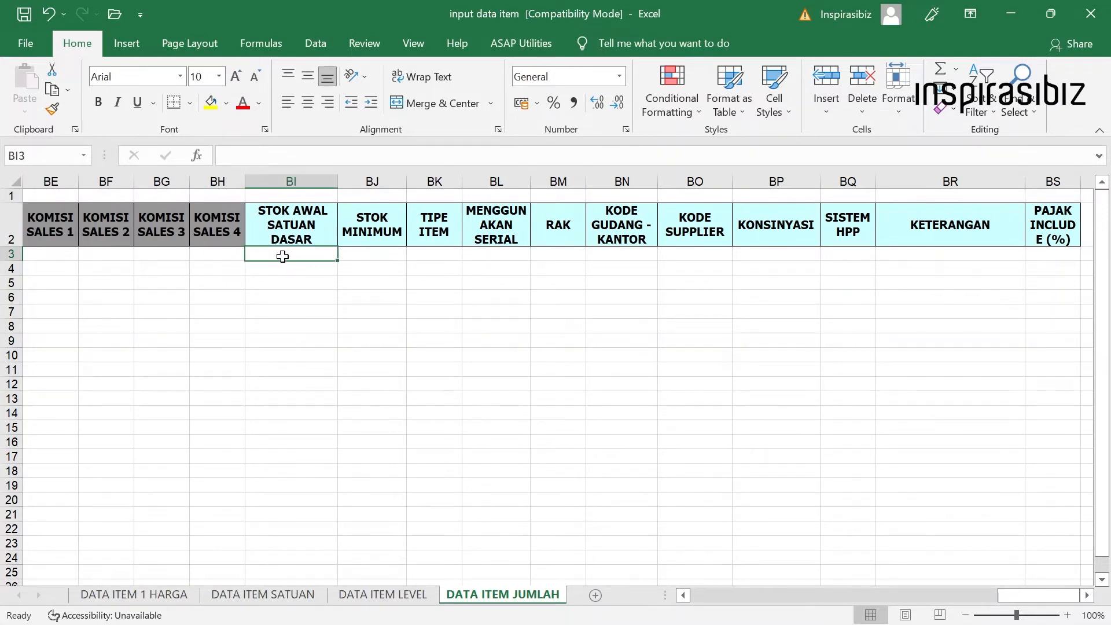
drag(282, 256, 382, 261)
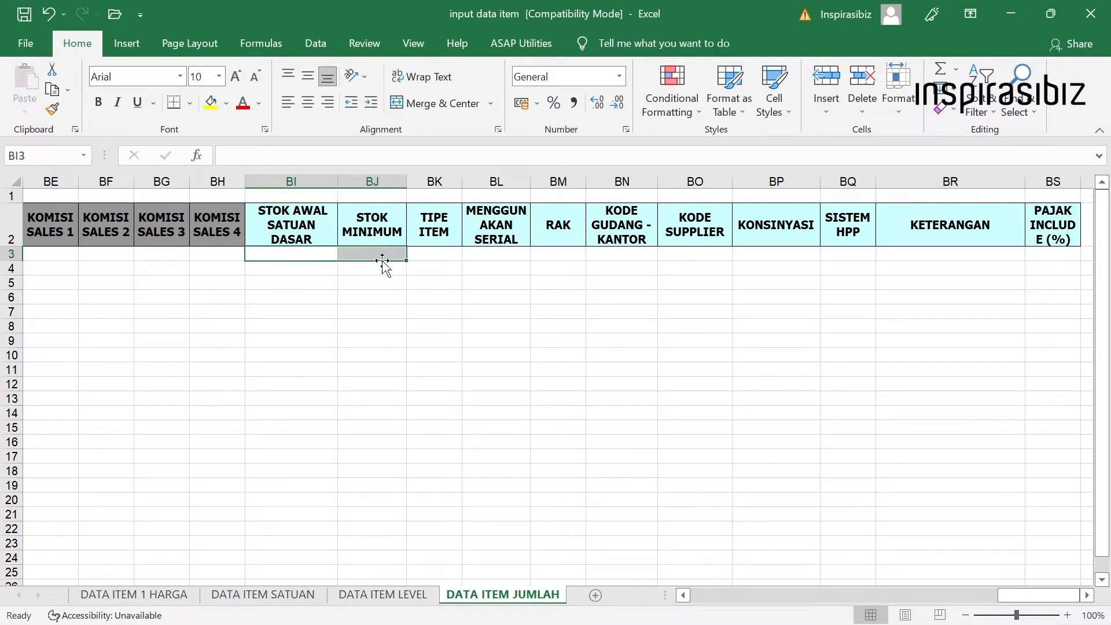
click(327, 252)
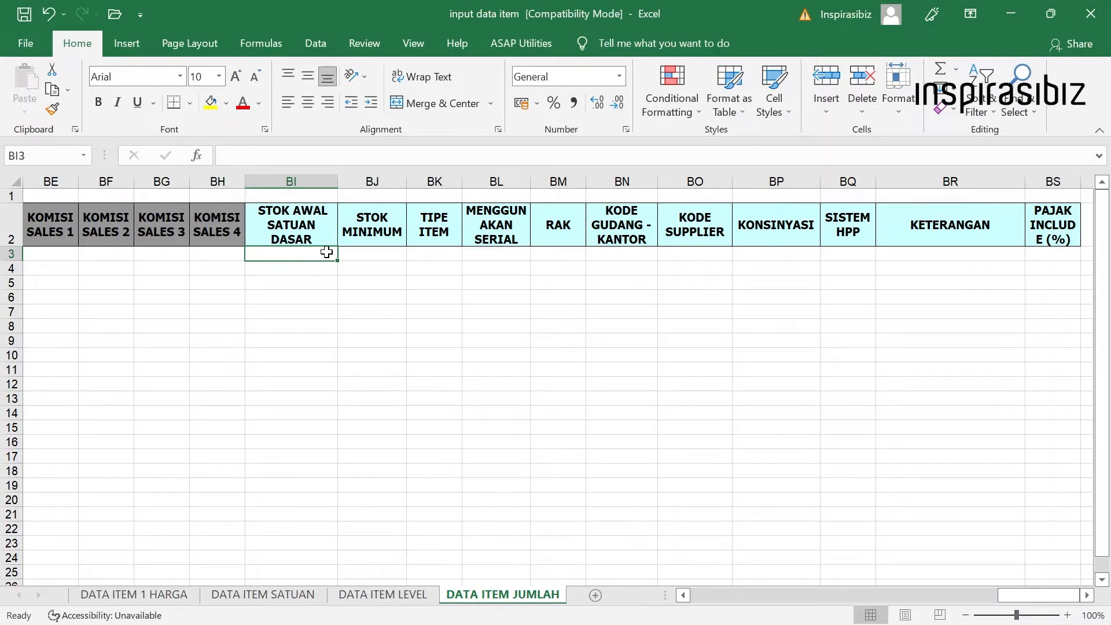
text(10)
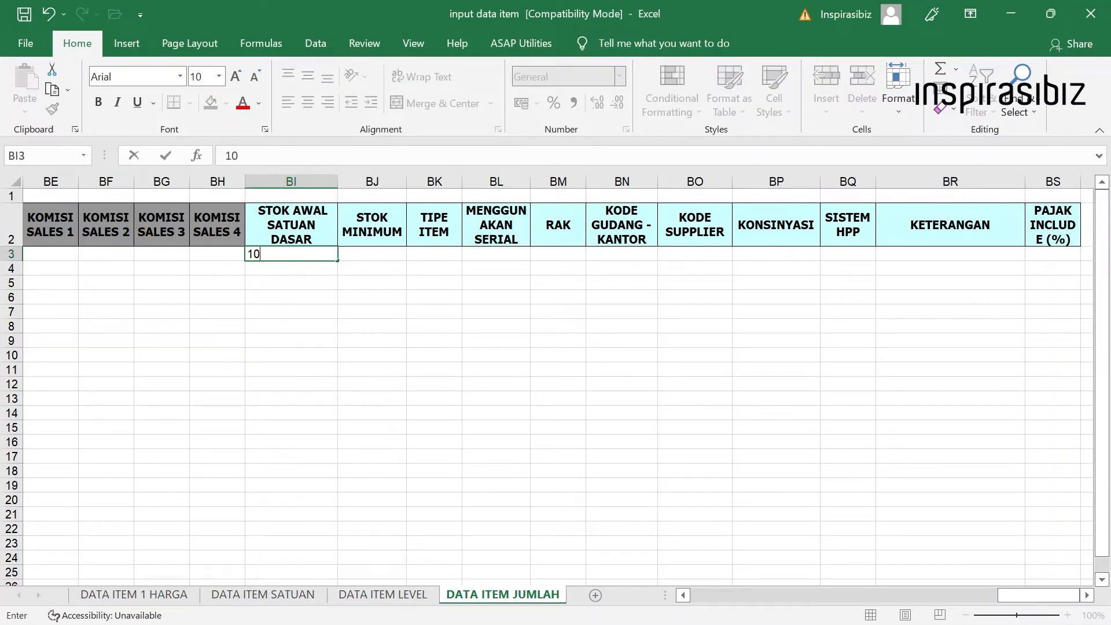
key(Tab)
text(1)
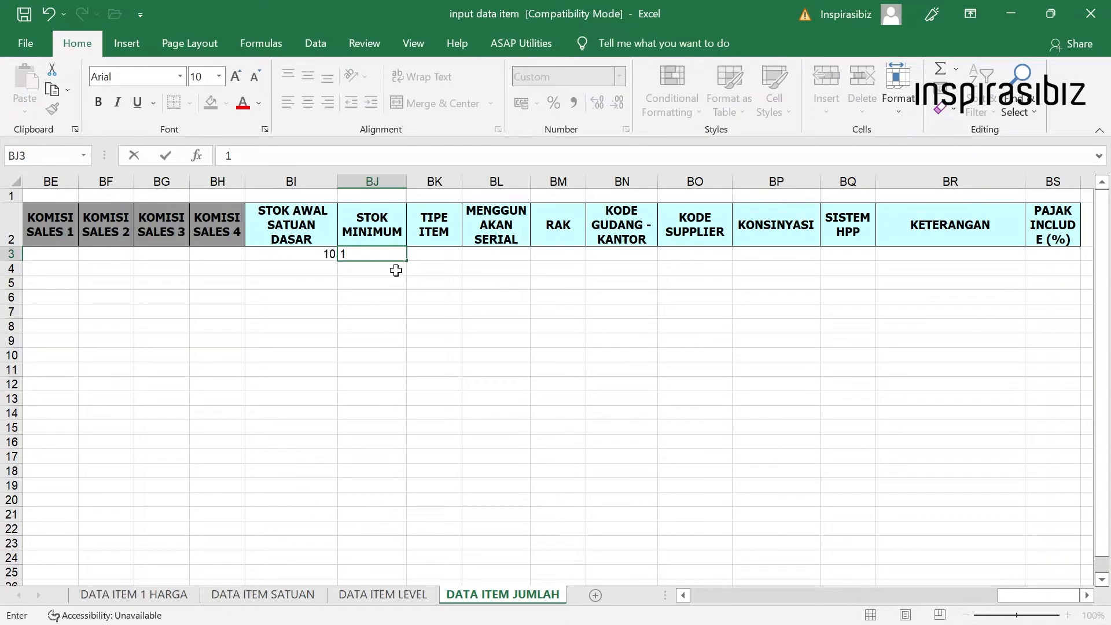
click(399, 270)
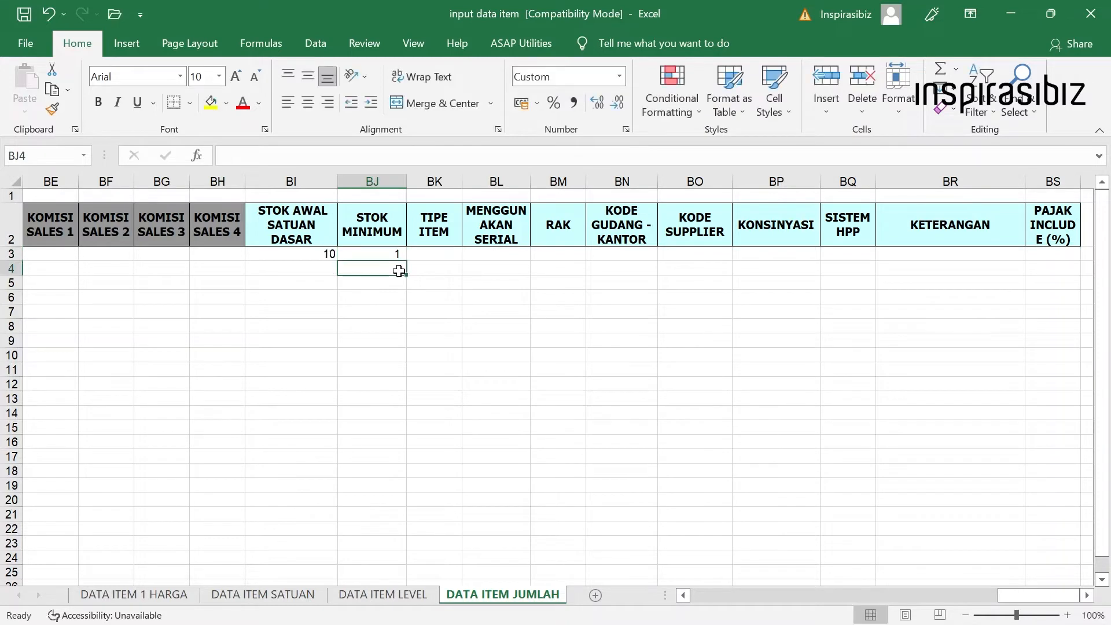
Clear the row 3 item's STOK AWAL SATUAN DASAR and STOK MINIMUM values
click(313, 258)
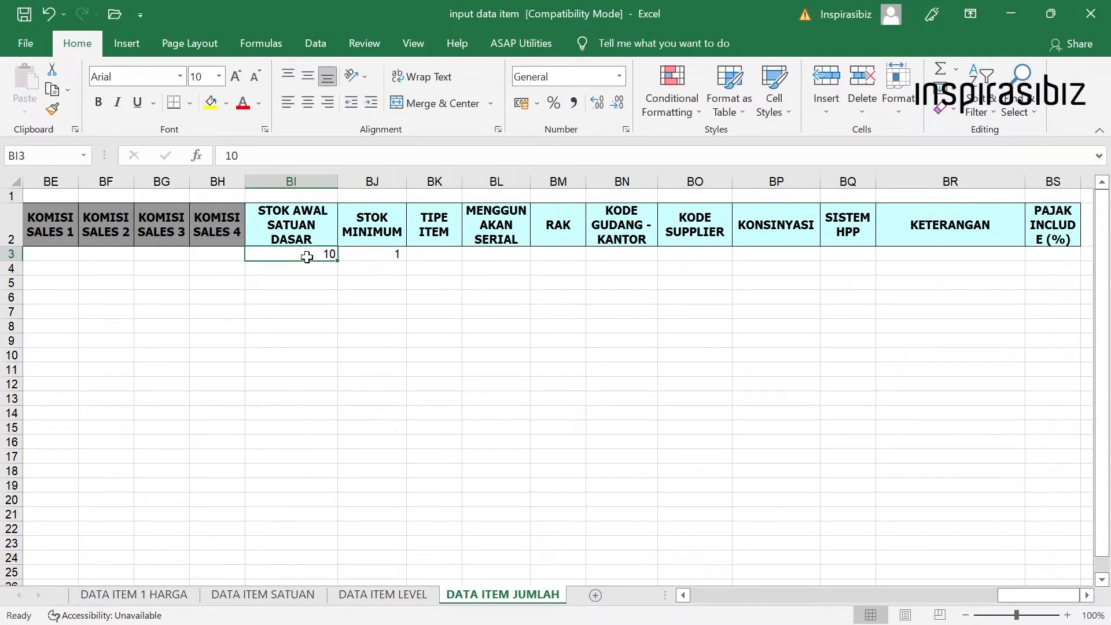
drag(305, 258, 377, 249)
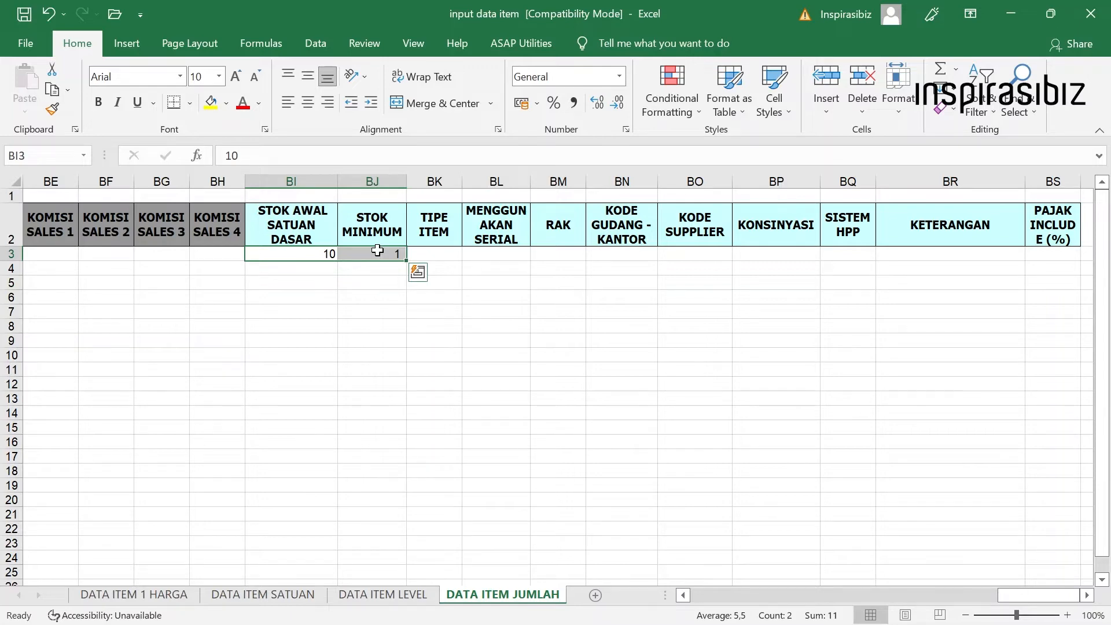
key(Delete)
Set the row 3 item's TIPE ITEM to 1, entered as text with a leading apostrophe
click(439, 250)
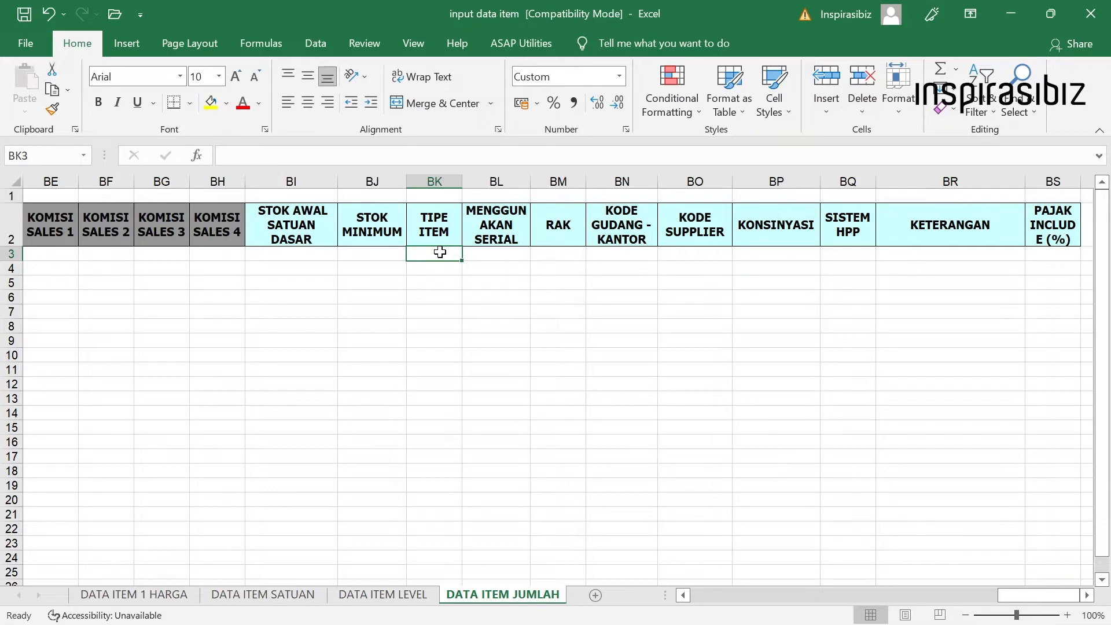
text('1)
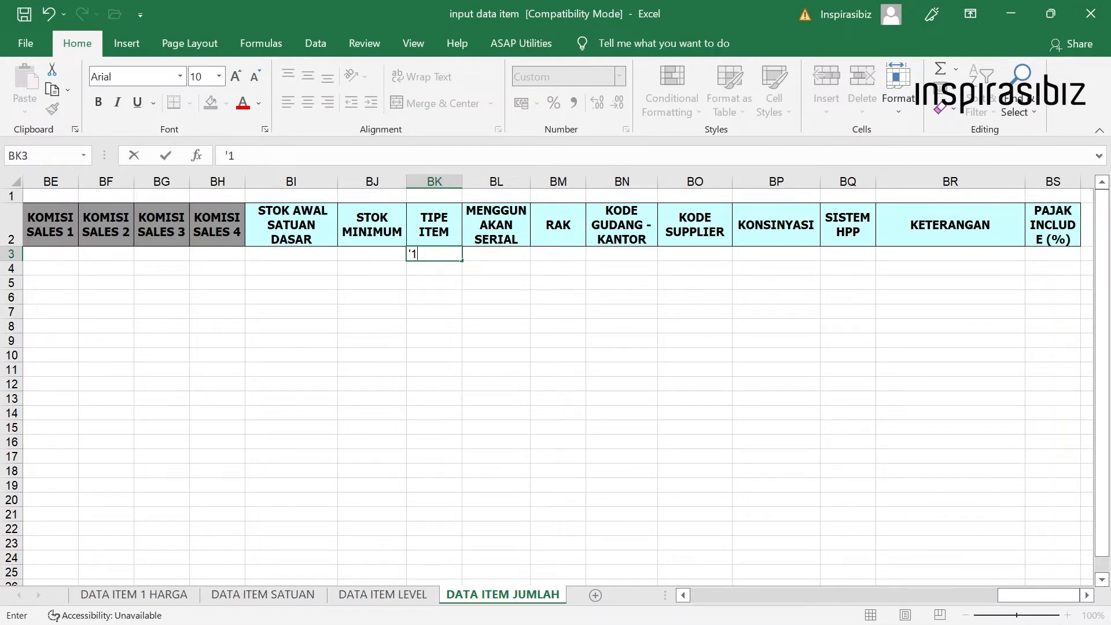
key(BackSpace)
text(2)
key(BackSpace)
text(4)
key(BackSpace)
text(5)
key(BackSpace)
text(1)
Set the row 3 item's MENGGUNAKAN SERIAL value to N
click(501, 257)
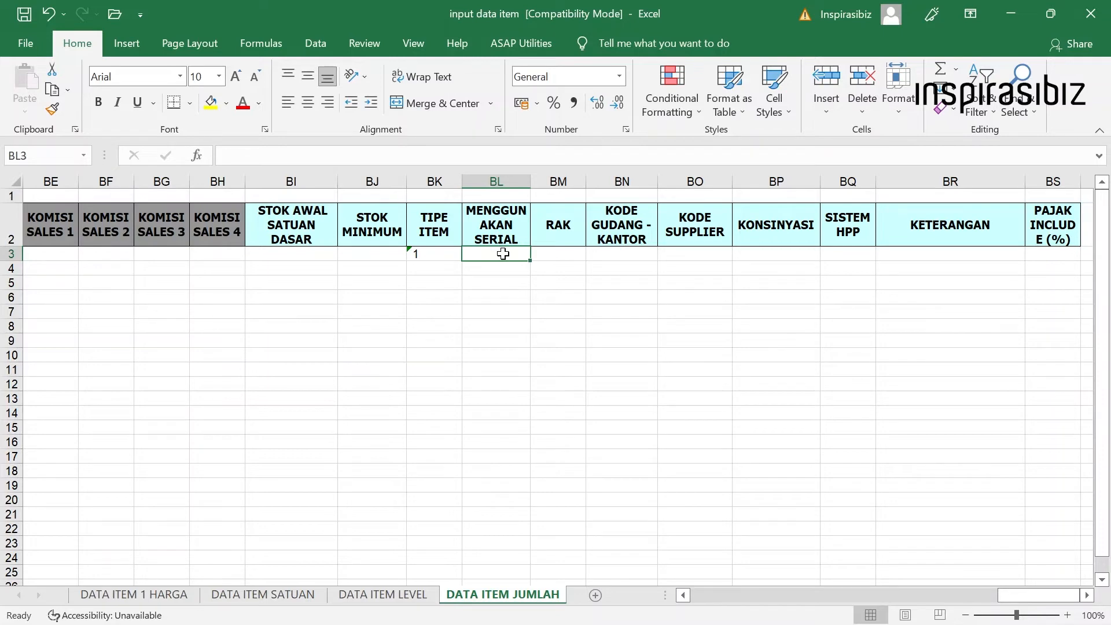
key(BackSpace)
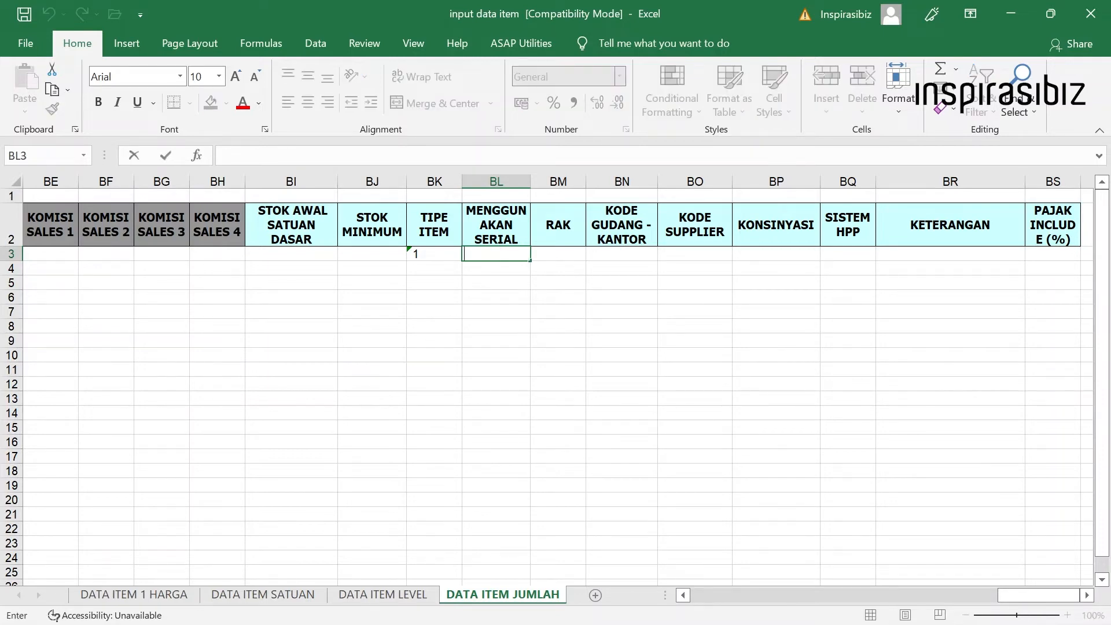
text(Y)
key(BackSpace)
text(N)
click(521, 272)
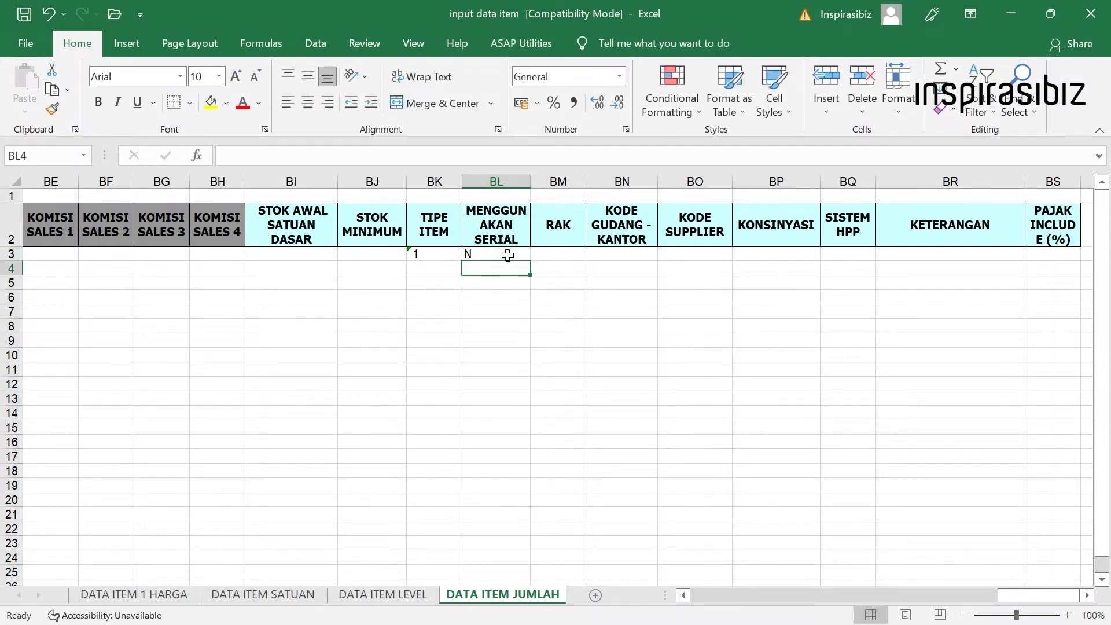
click(508, 255)
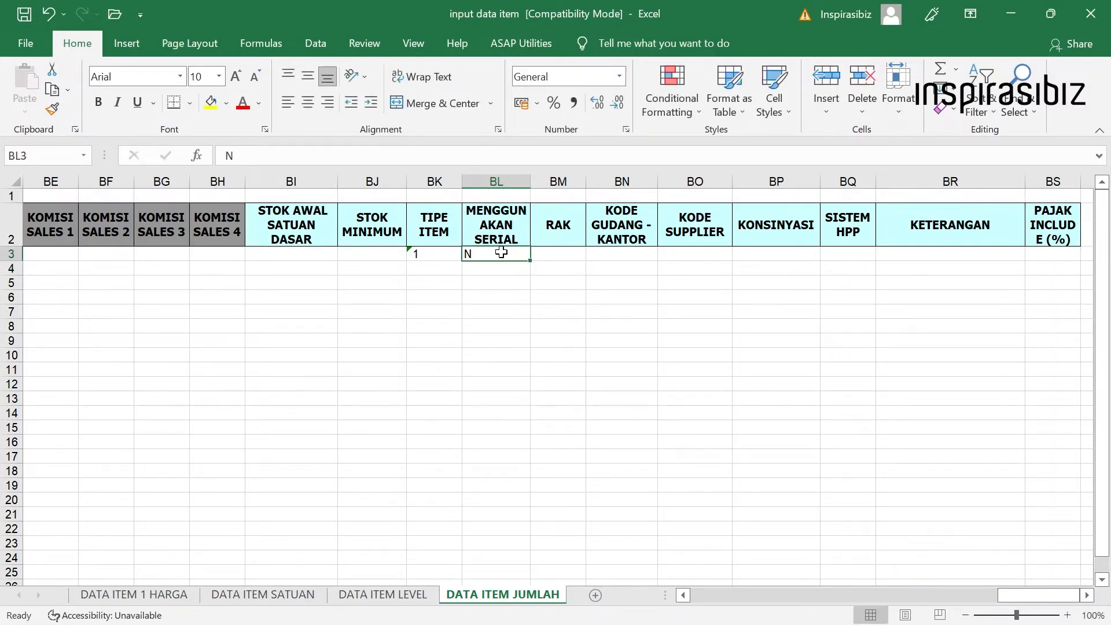
key(F2)
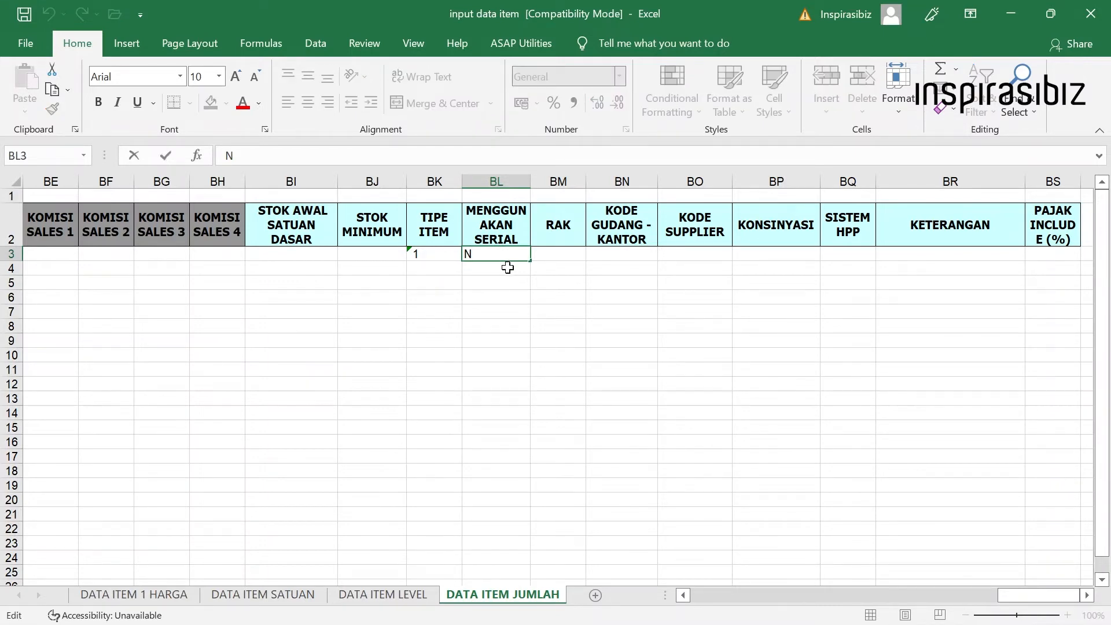
key(Return)
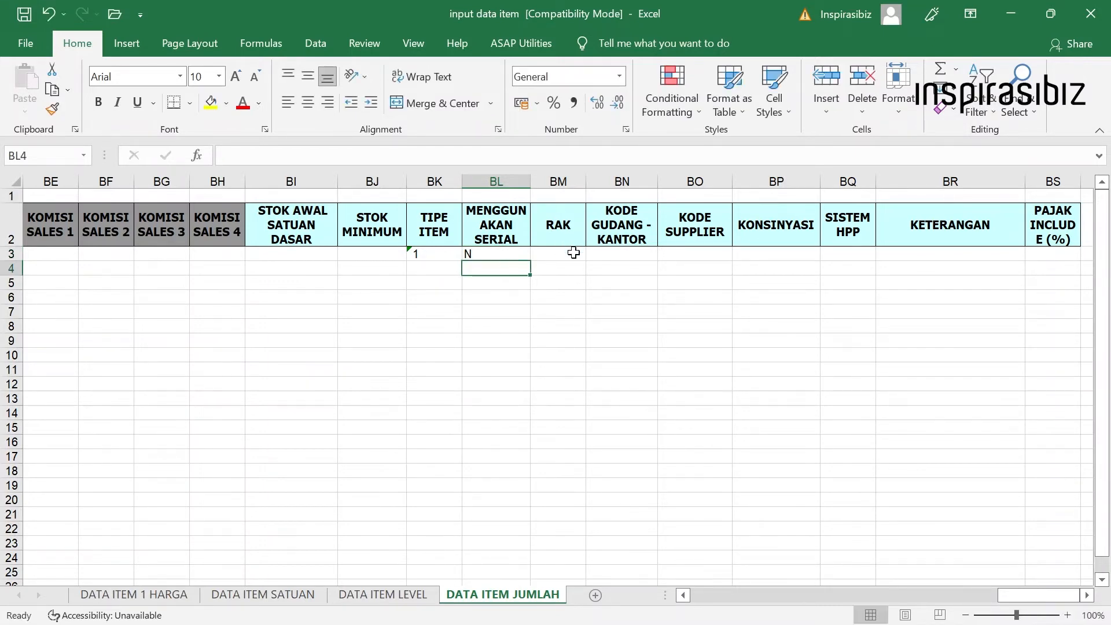
Enter RAK01 as the row 3 item's RAK value
click(573, 255)
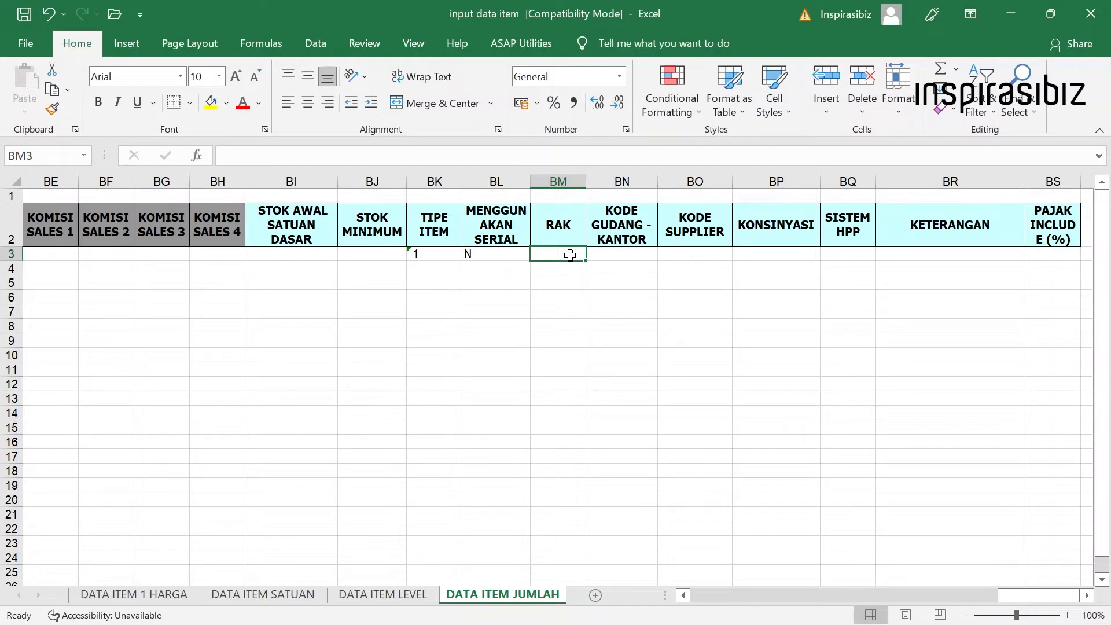
double_click(570, 256)
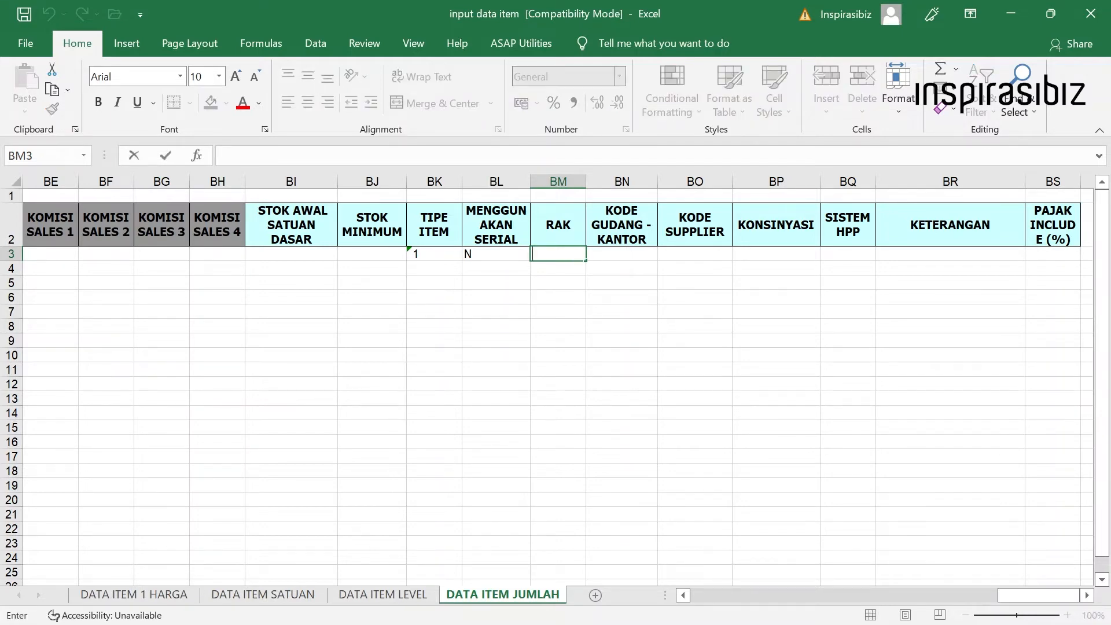
key(Return)
click(567, 257)
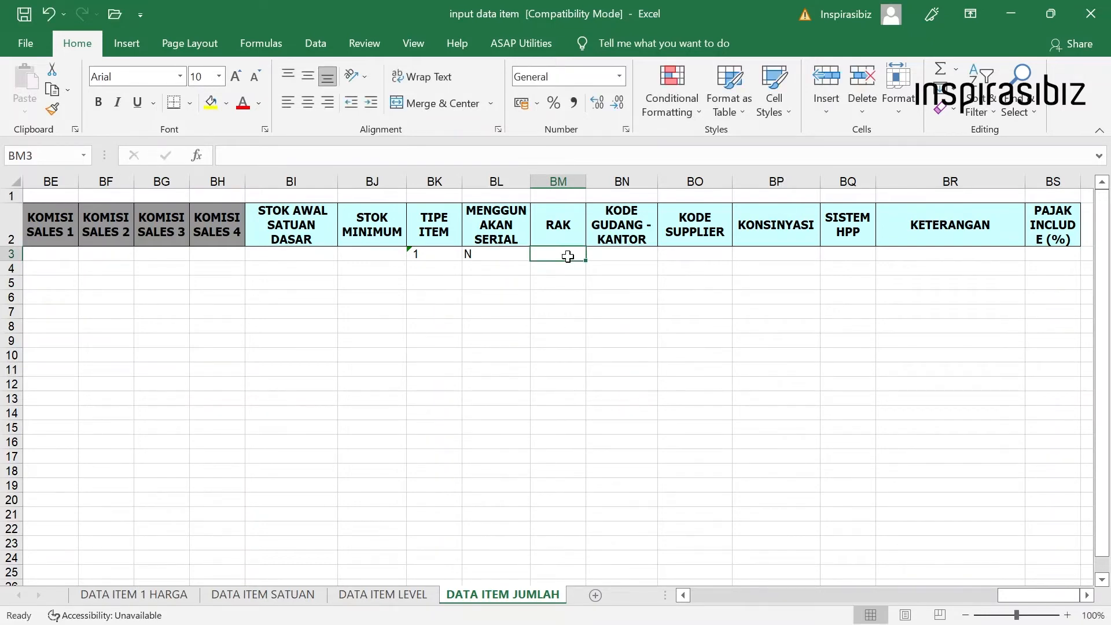
text(RAK01)
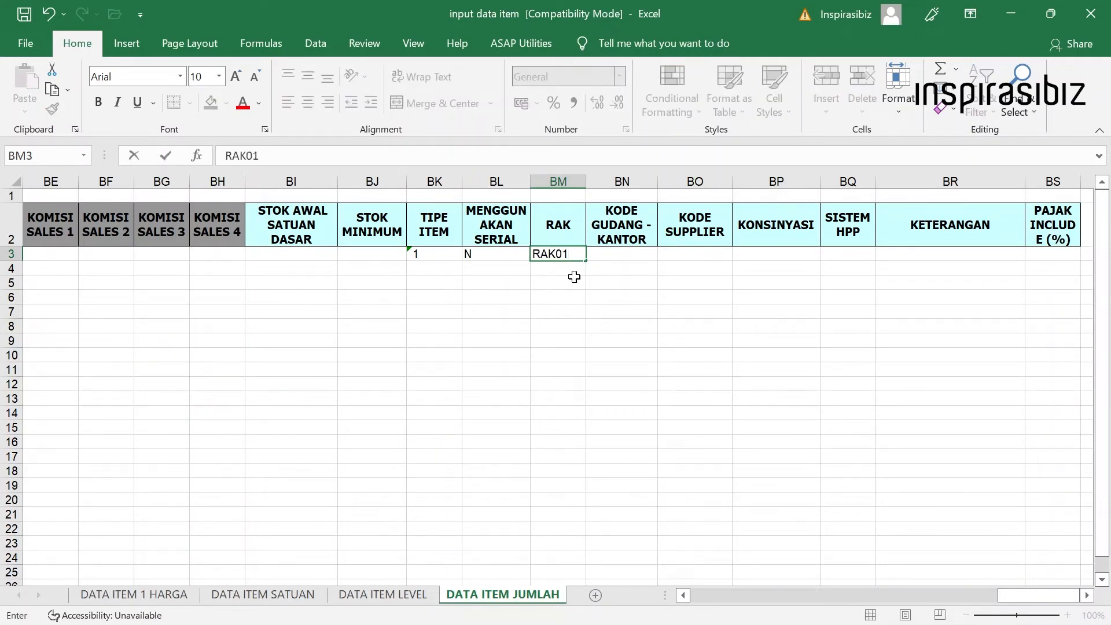
click(574, 279)
Enter 001 as text with a leading apostrophe in the RAK cell of row 4
click(562, 271)
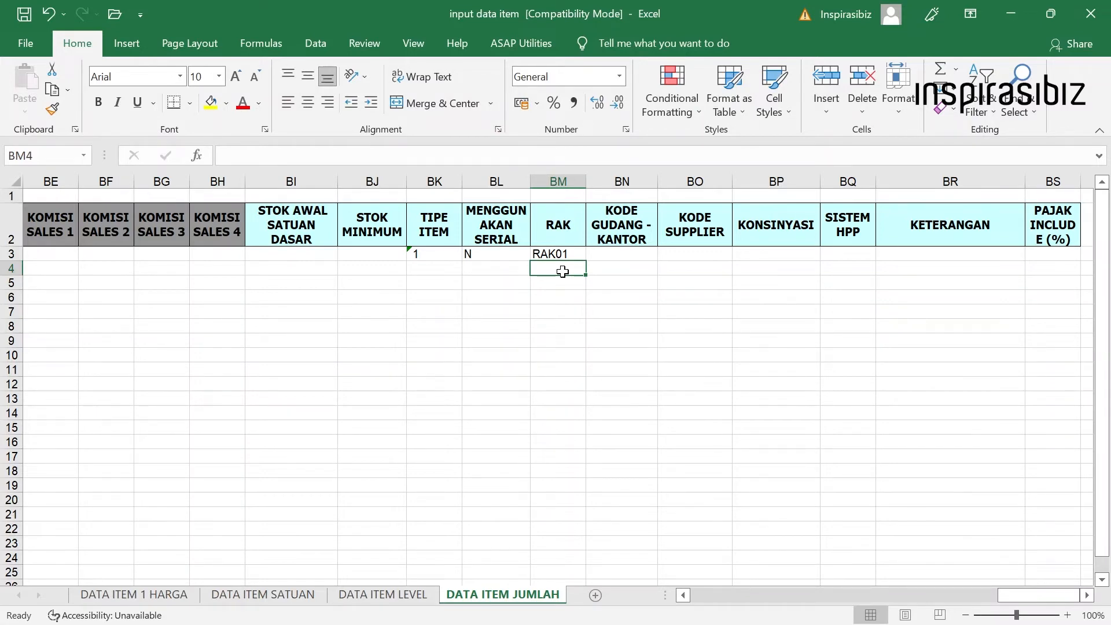
key(BackSpace)
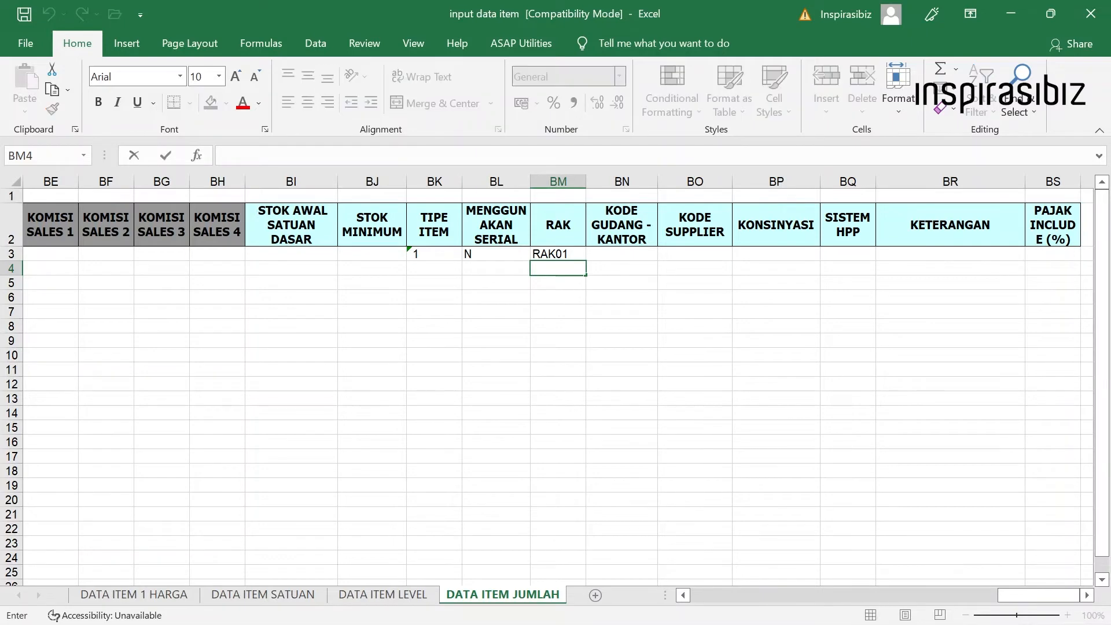
text('001)
key(Return)
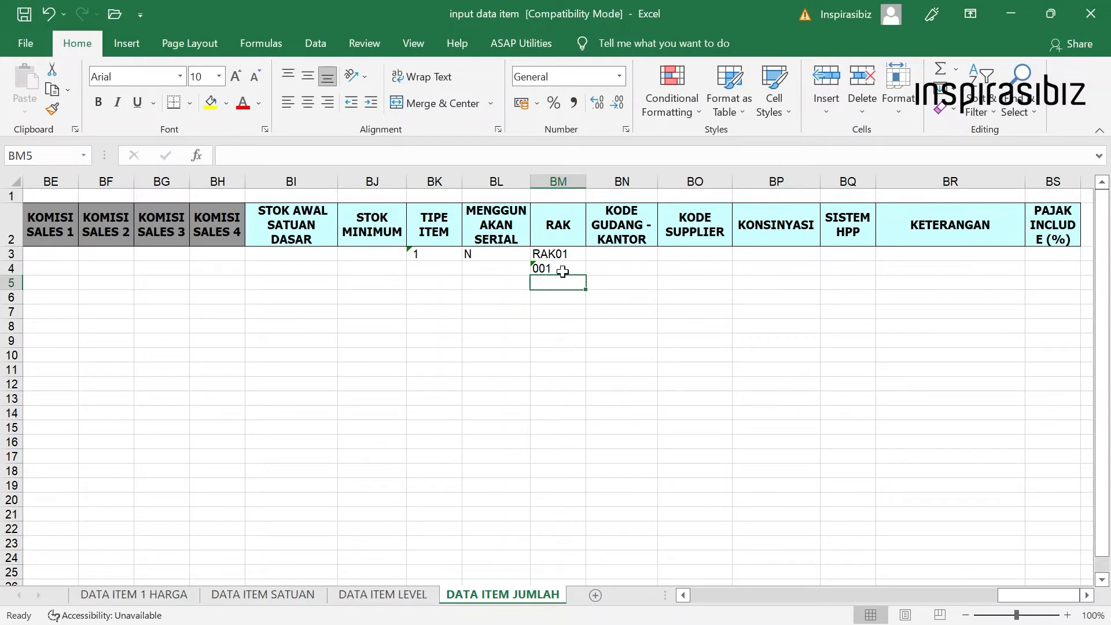
Clear the RAK values in rows 3 and 4
click(562, 271)
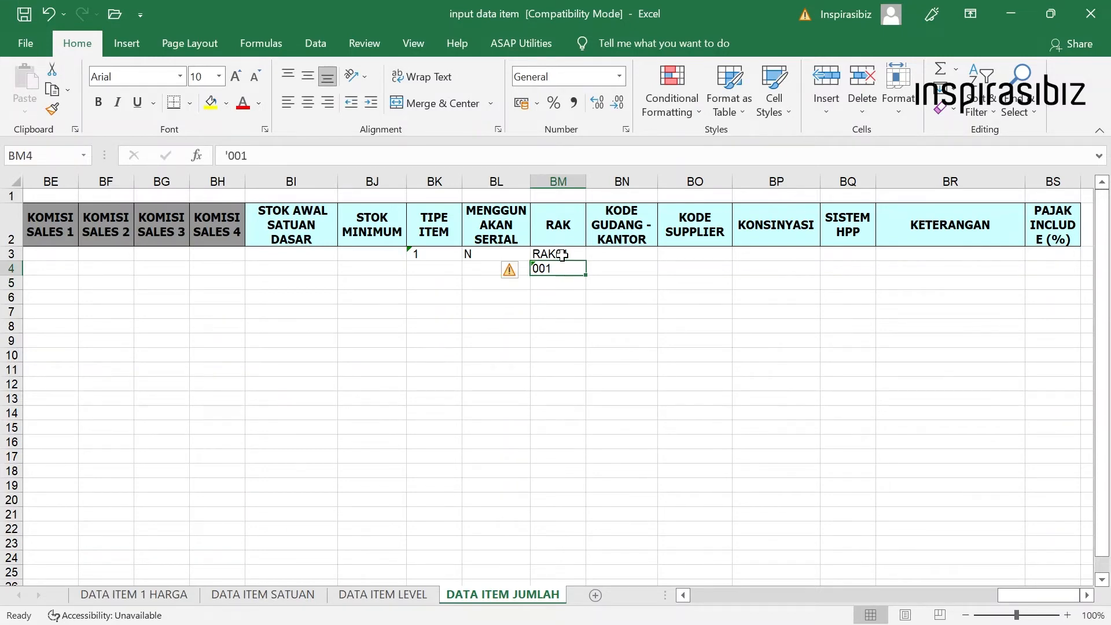
drag(559, 253, 564, 271)
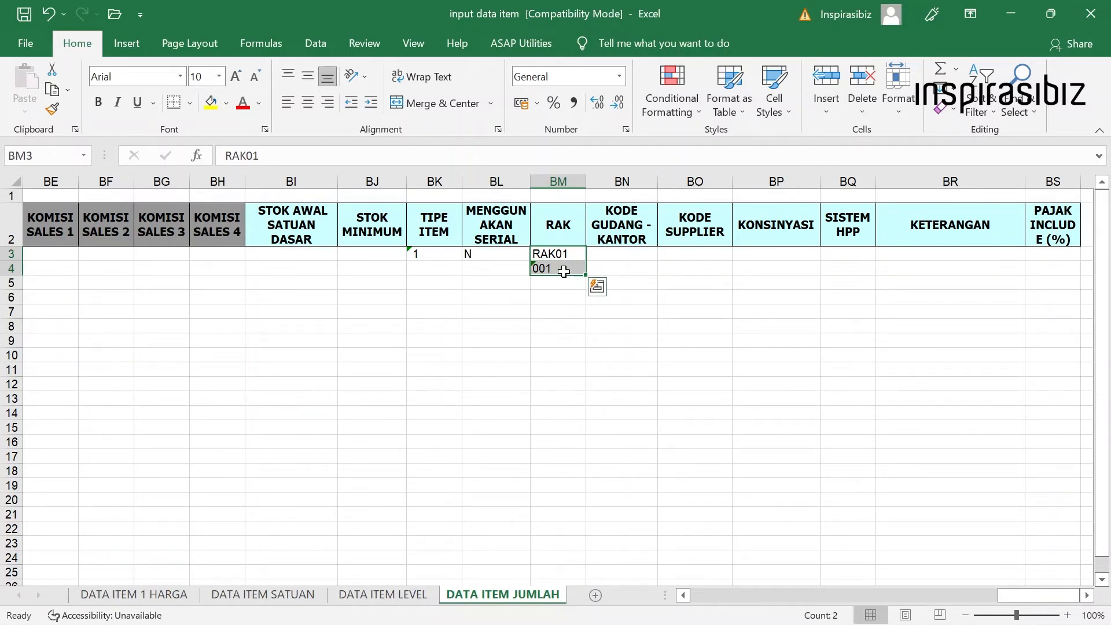
key(Delete)
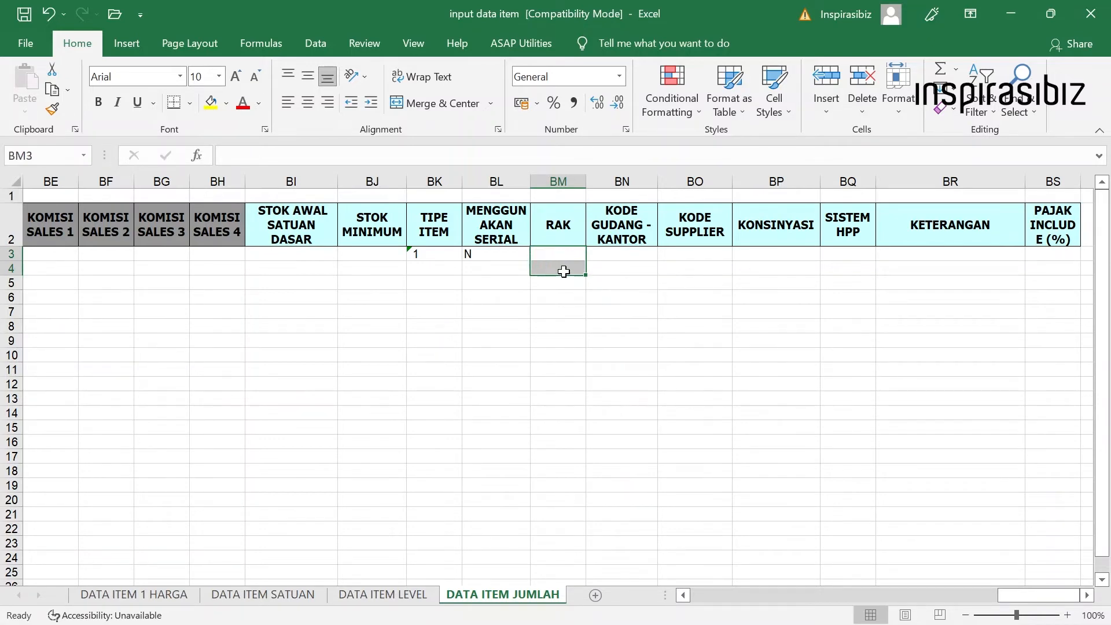
Set the row 3 item's KODE GUDANG - KANTOR to UTM
click(599, 254)
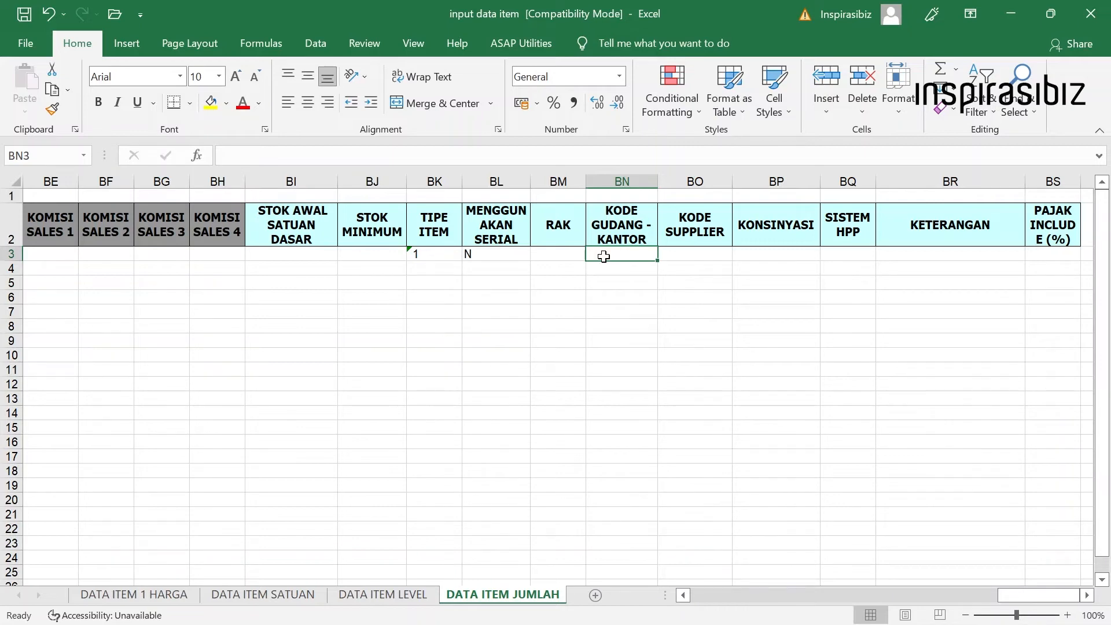
double_click(603, 256)
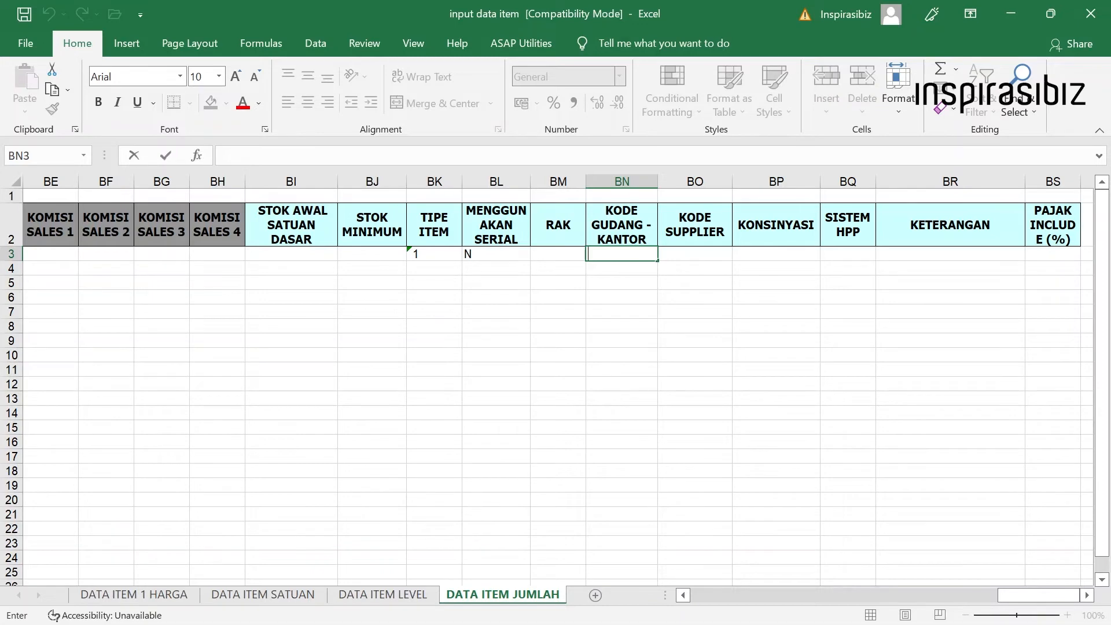
text(u)
text(UT)
key(BackSpace)
key(BackSpace)
key(BackSpace)
text(UTM)
drag(612, 253, 587, 253)
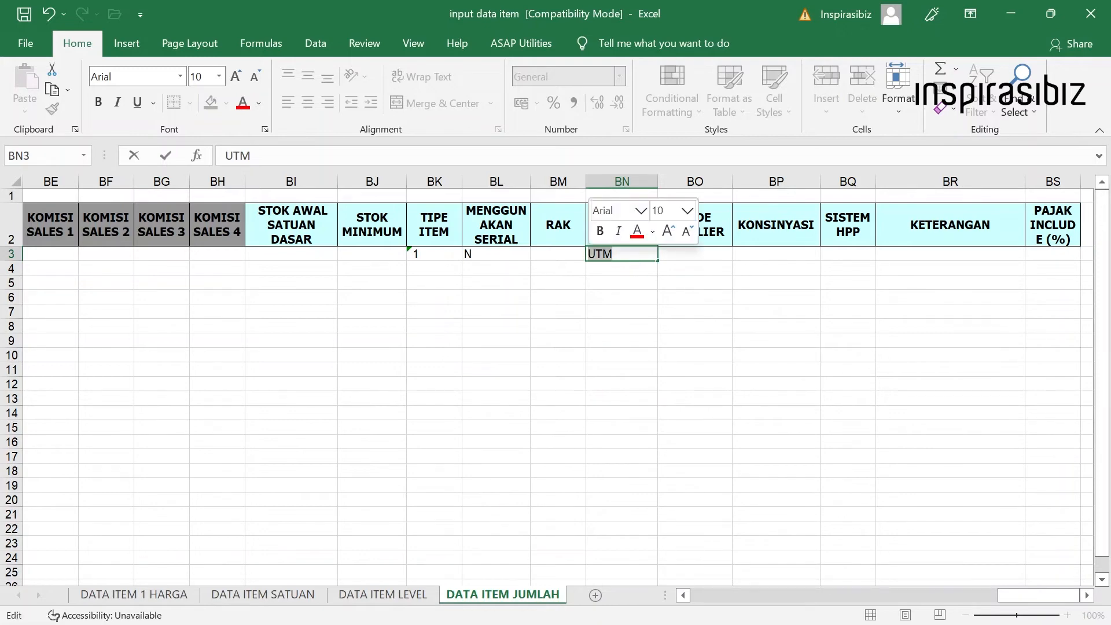
click(616, 254)
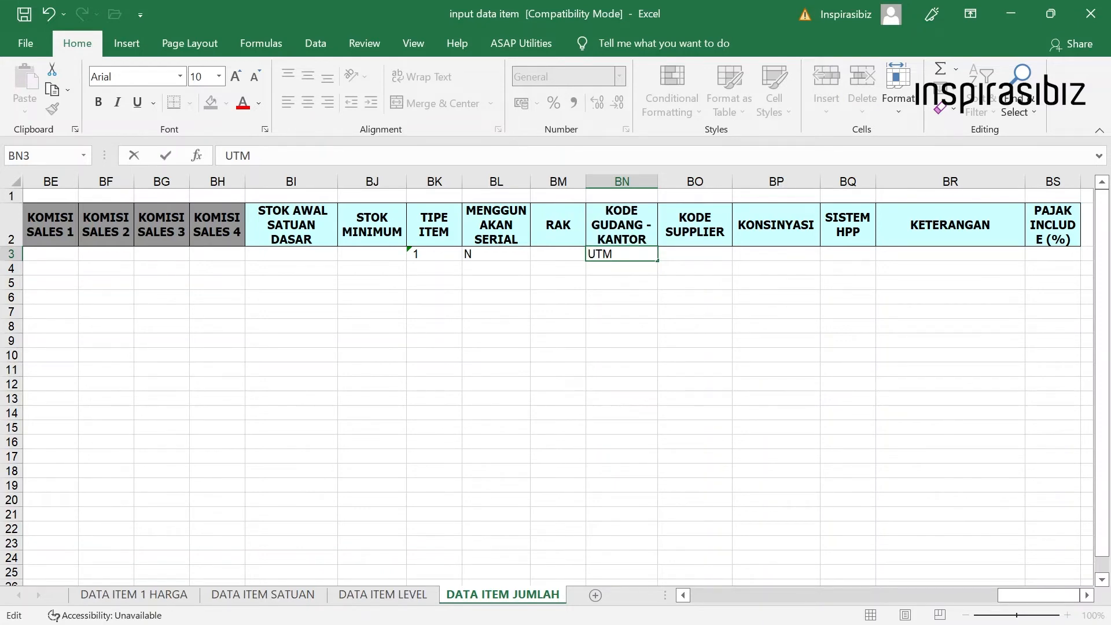
drag(614, 255, 579, 261)
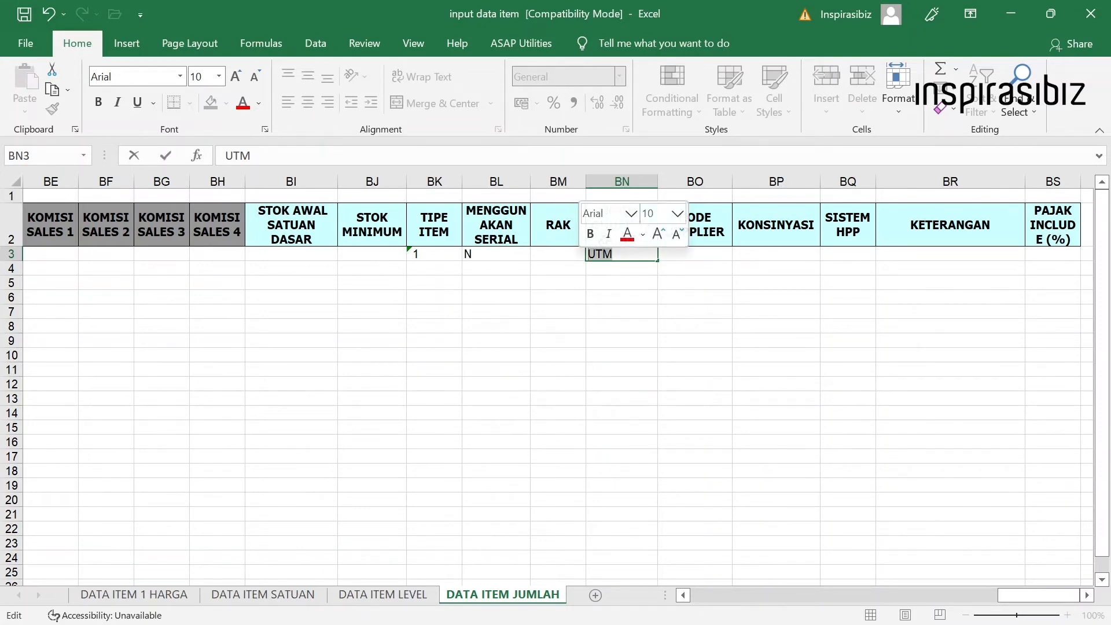
click(615, 254)
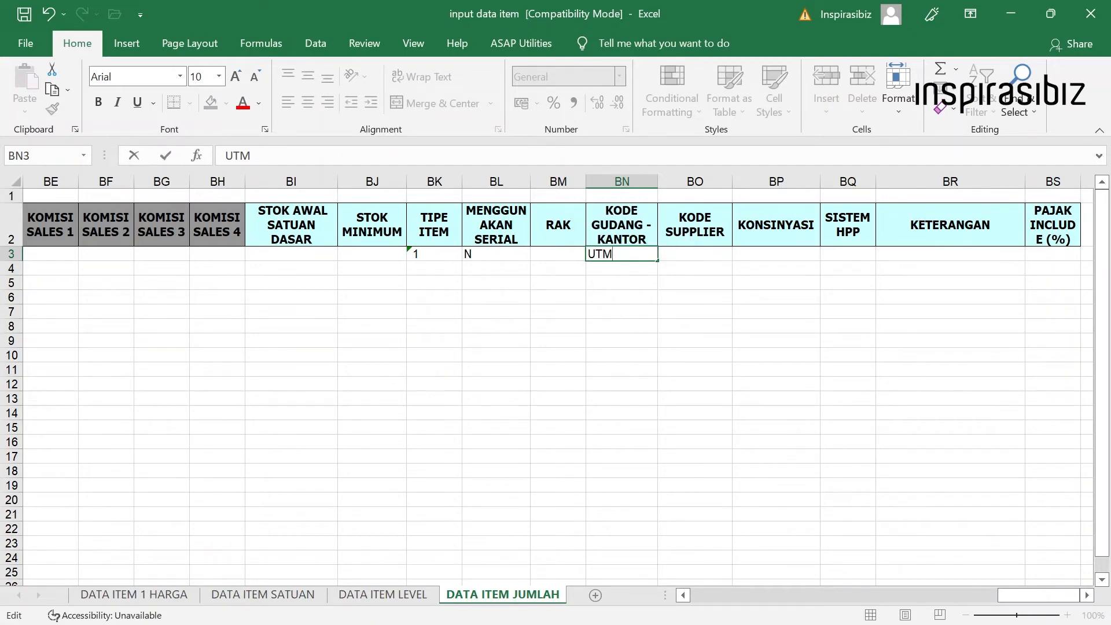
Enter SP0001 as the row 3 item's KODE SUPPLIER
click(693, 253)
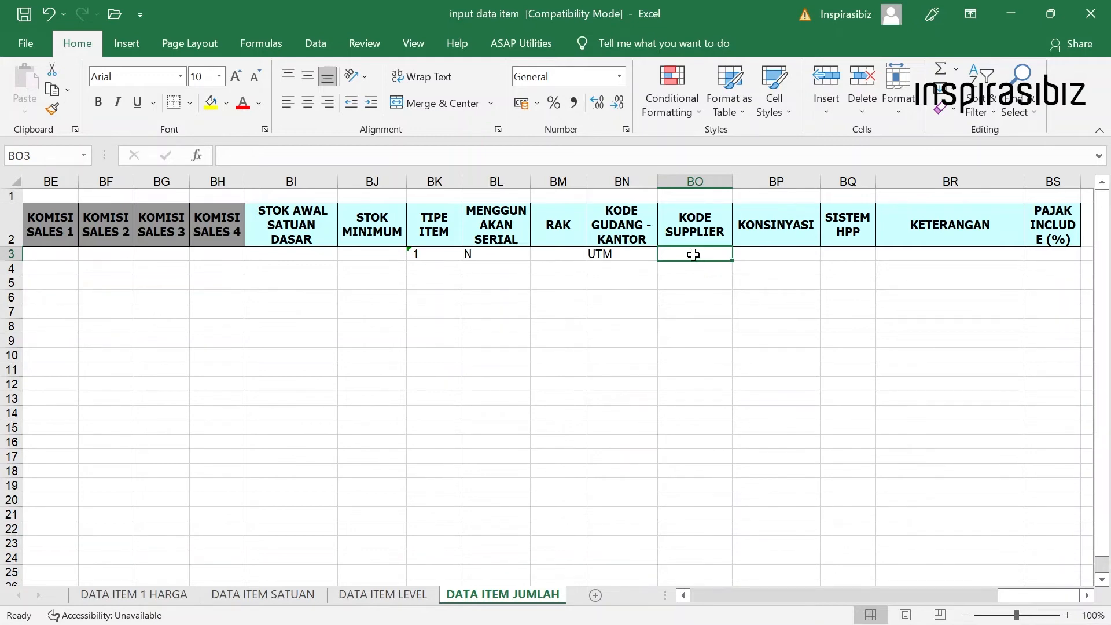
double_click(693, 254)
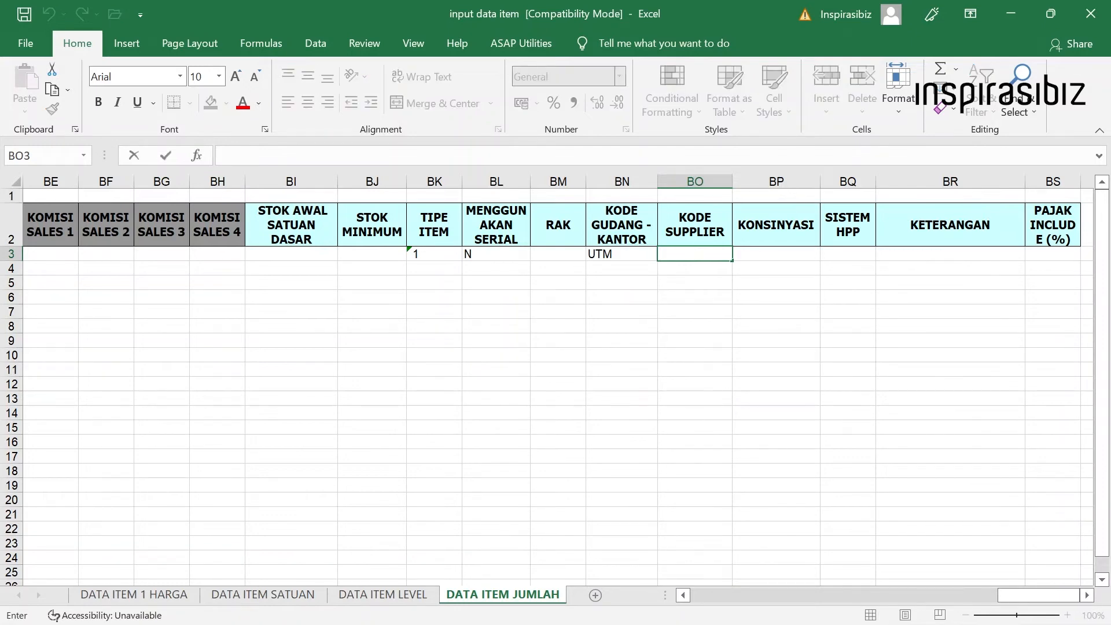
text(SP0001)
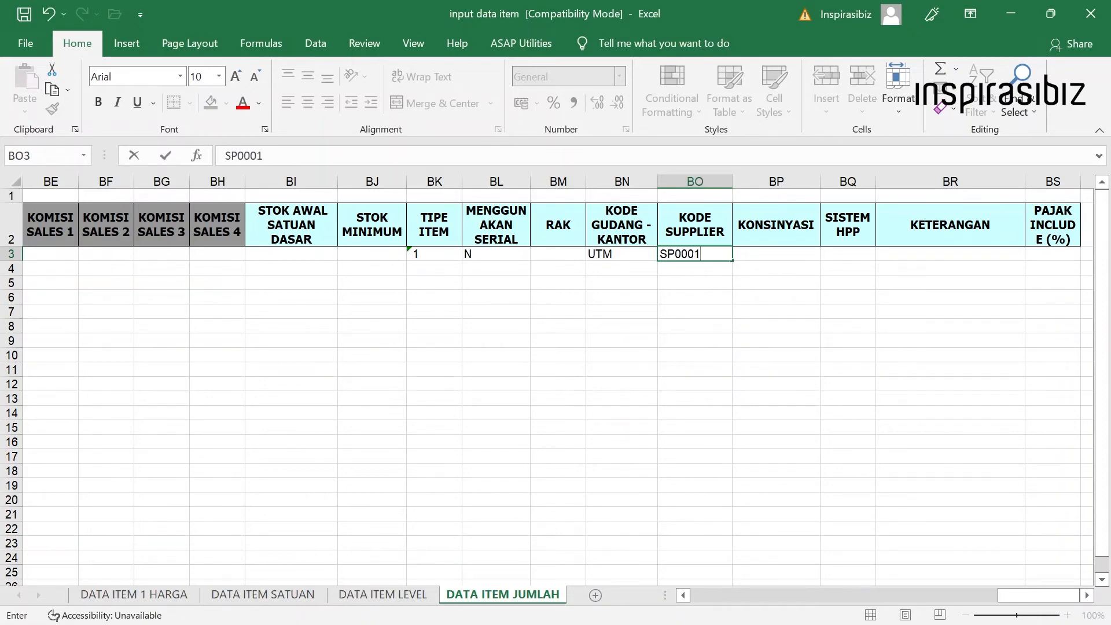
Replace the row 3 item's KODE SUPPLIER with SUPPLIER
drag(700, 254, 674, 254)
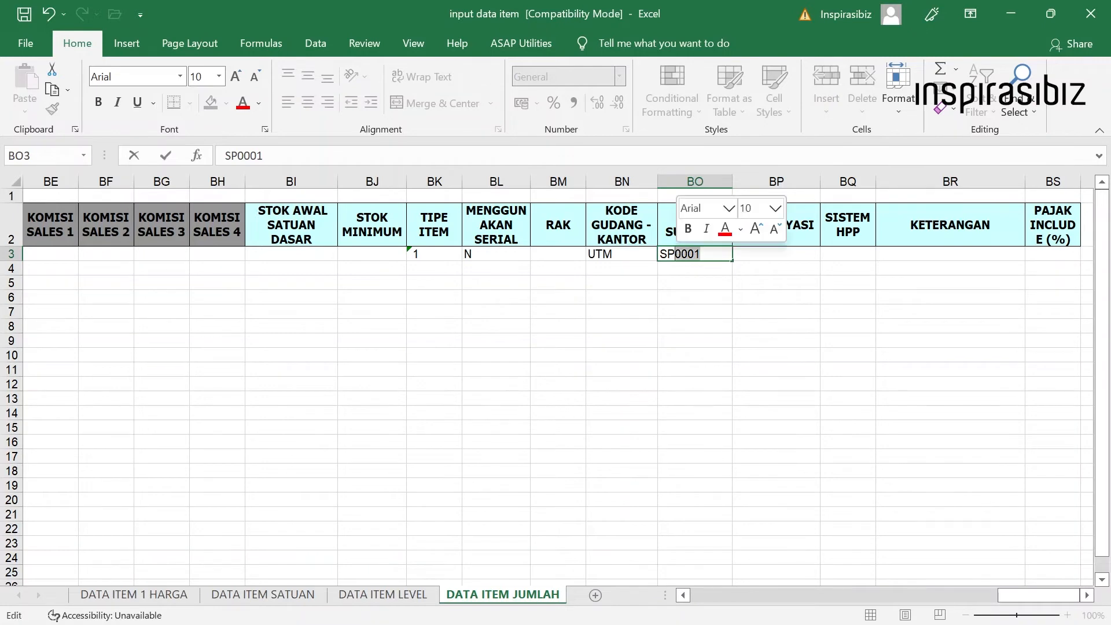
key(BackSpace)
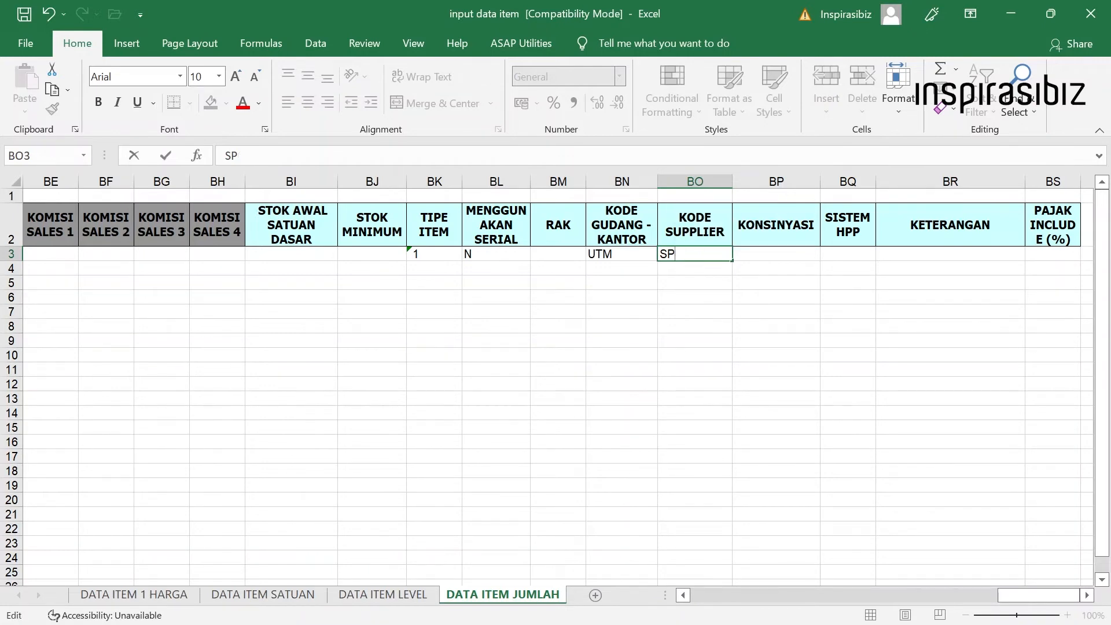
key(BackSpace)
text(UPPLIER)
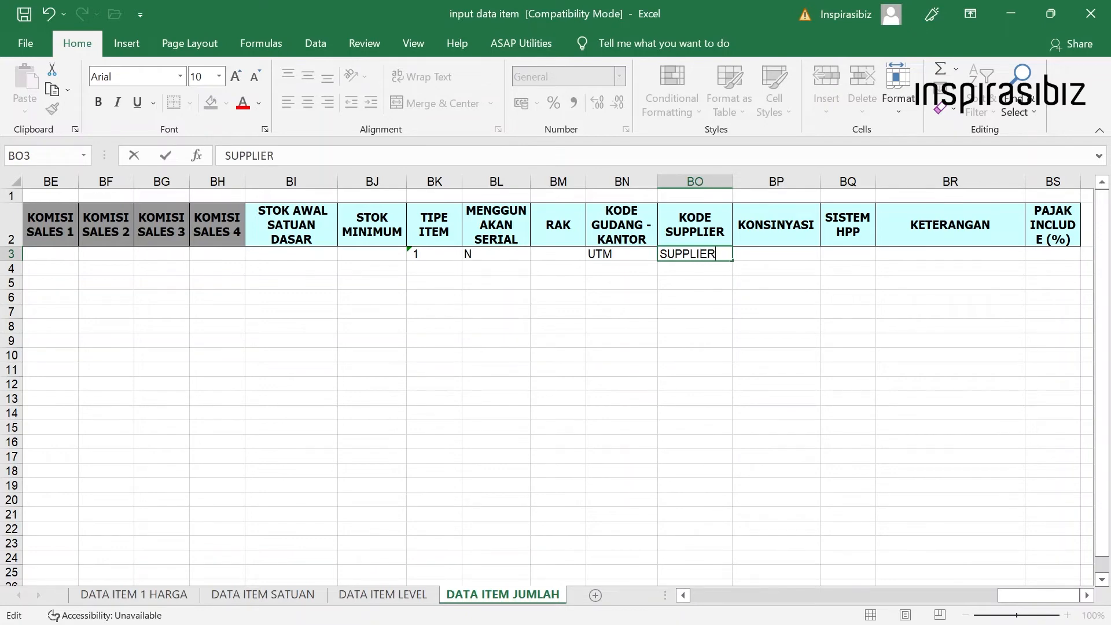
click(710, 266)
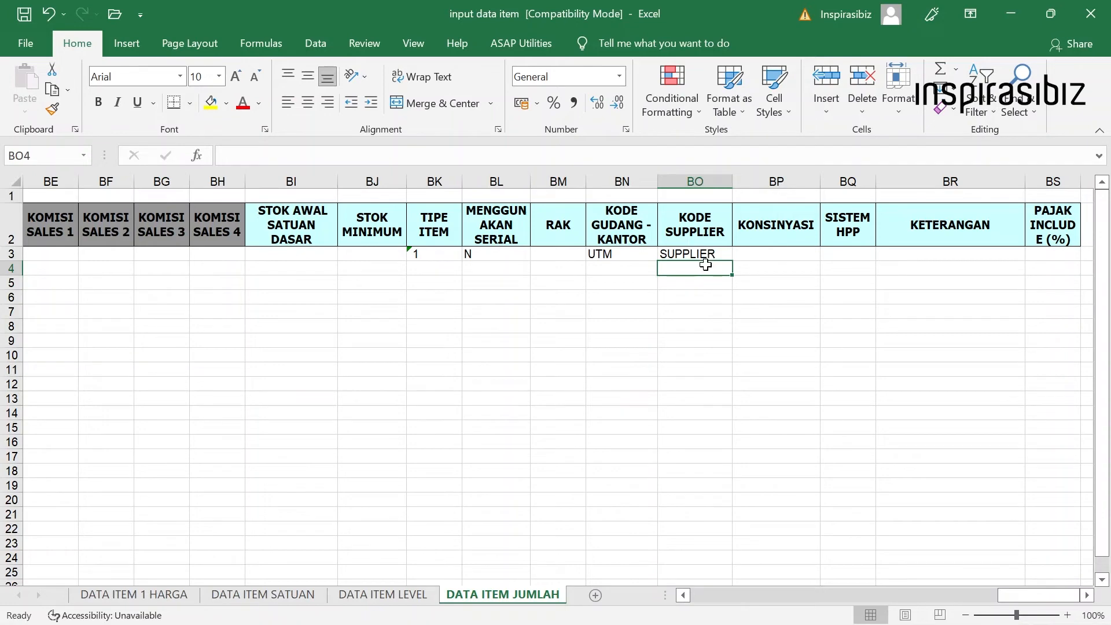
Enter 0001 as text with a leading apostrophe in the KODE SUPPLIER cell of row 4
double_click(702, 268)
text(')
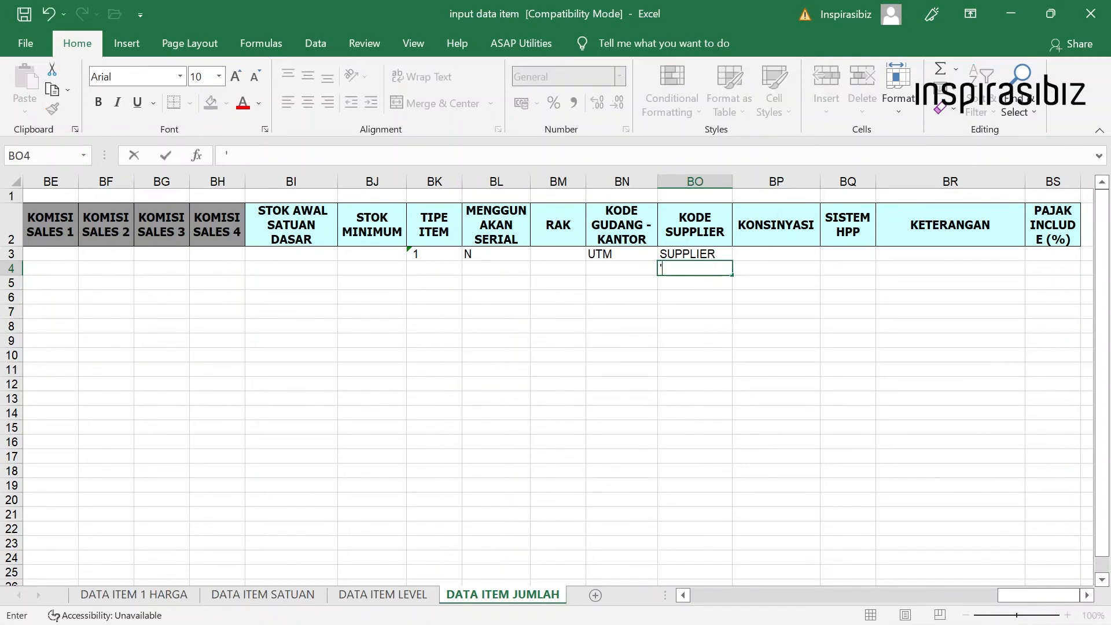
text(0001)
double_click(688, 268)
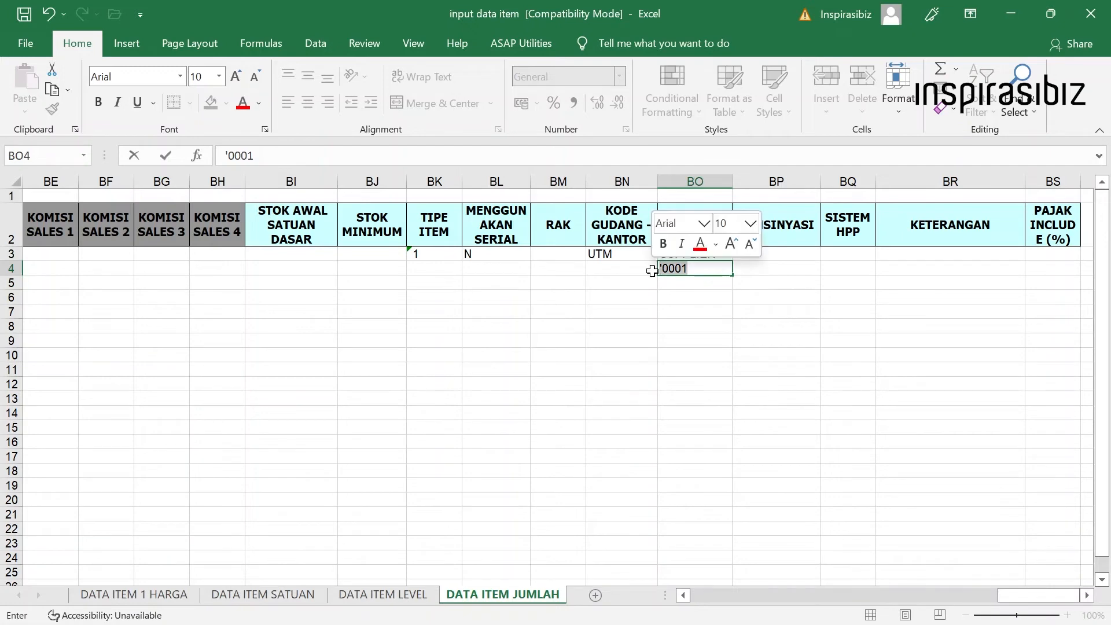
click(720, 284)
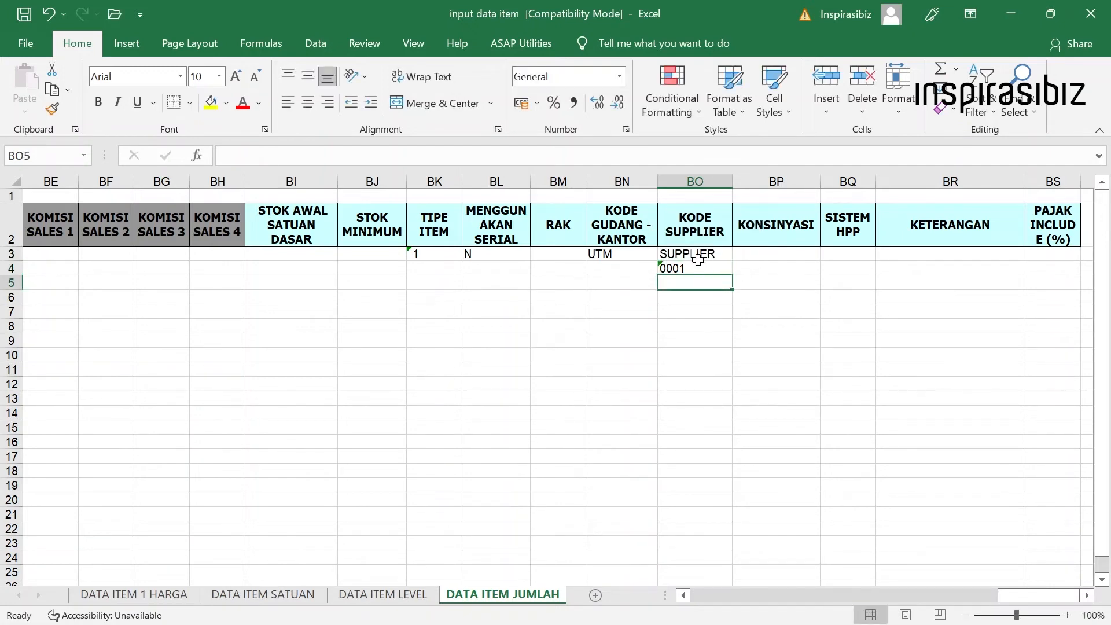
Clear the KODE SUPPLIER values in rows 3 and 4
drag(696, 257, 697, 267)
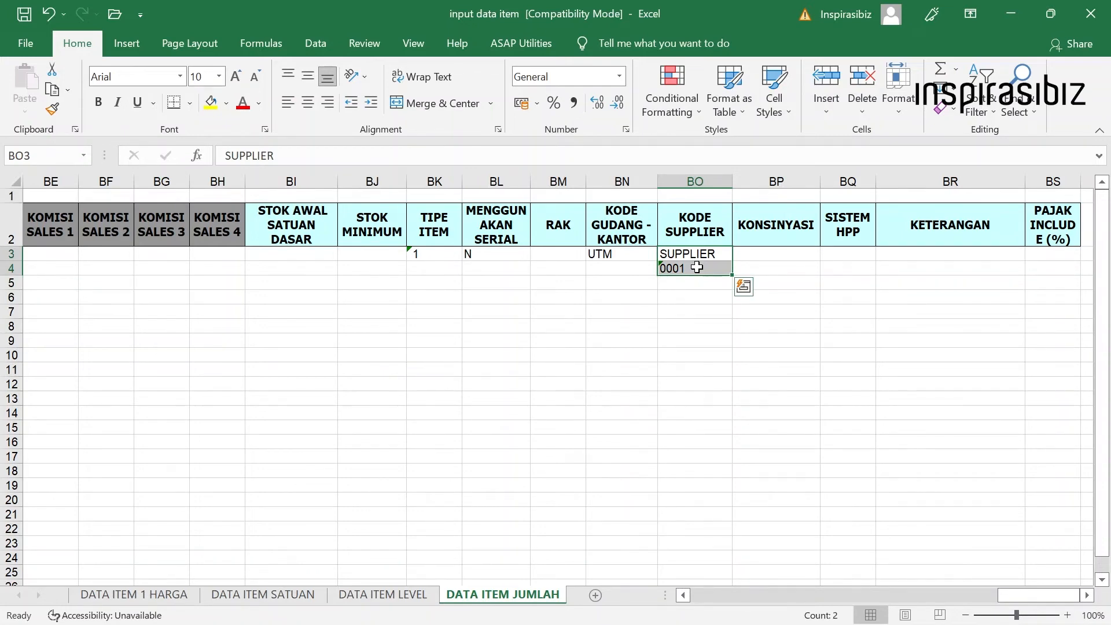
key(Delete)
click(690, 257)
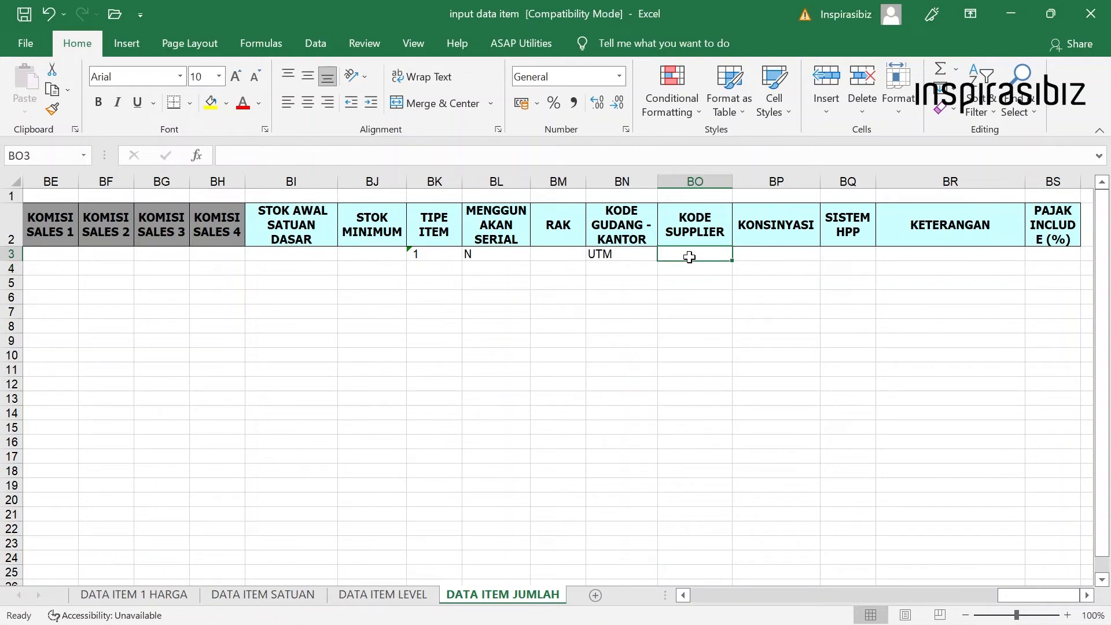
Set the row 3 item's KONSINYASI value to N
click(769, 255)
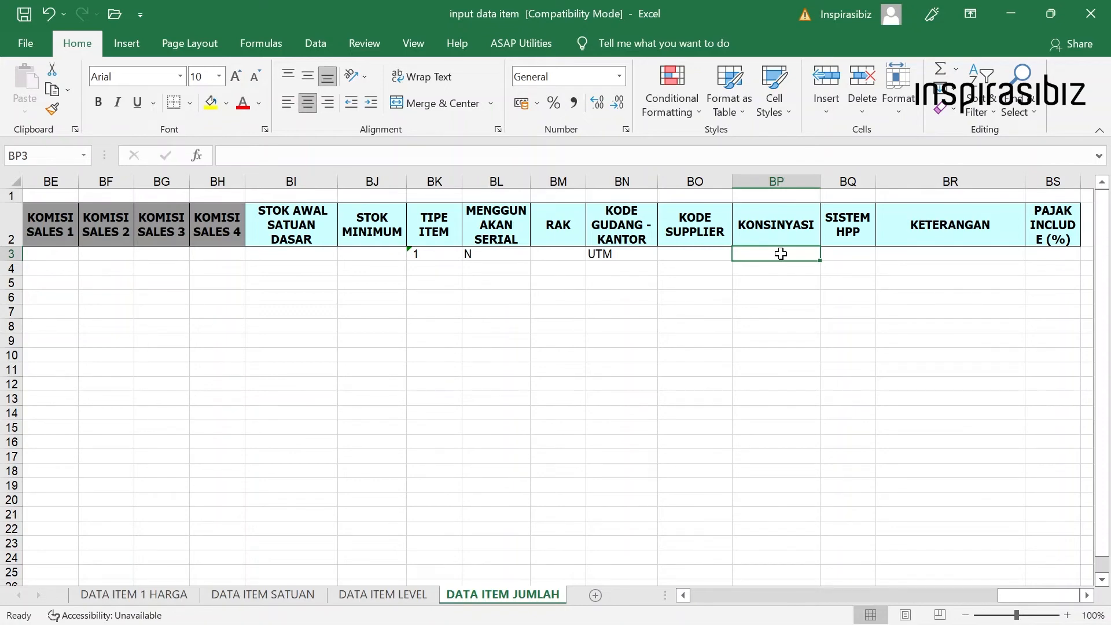
text(y)
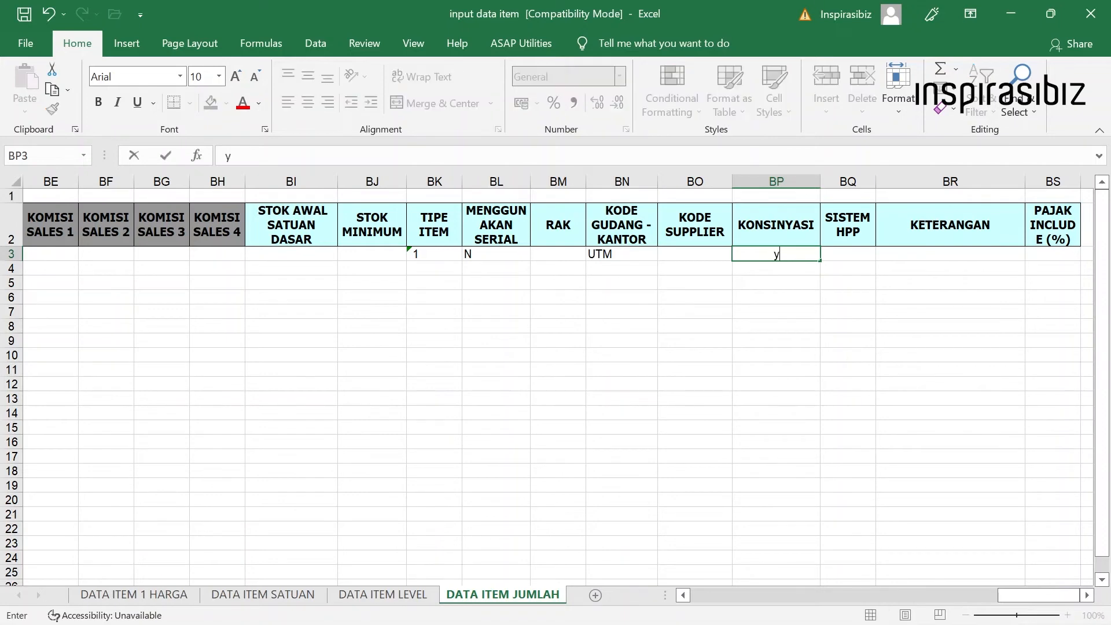
key(BackSpace)
text(Y)
key(BackSpace)
text(N)
Set the row 3 item's SISTEM HPP to FIFO
click(845, 254)
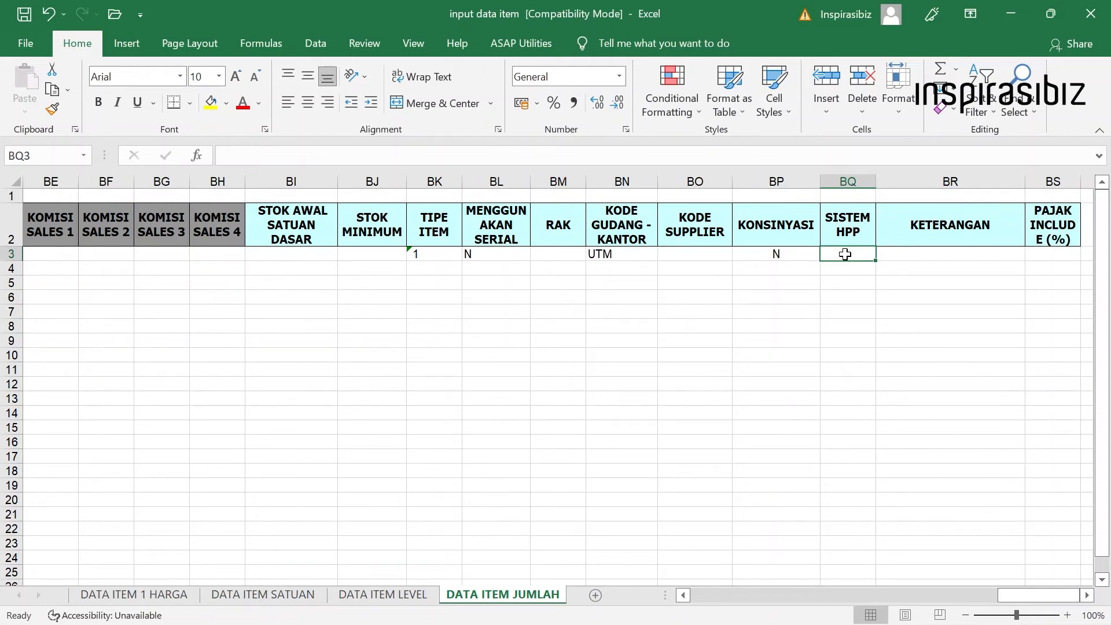
text(f)
key(BackSpace)
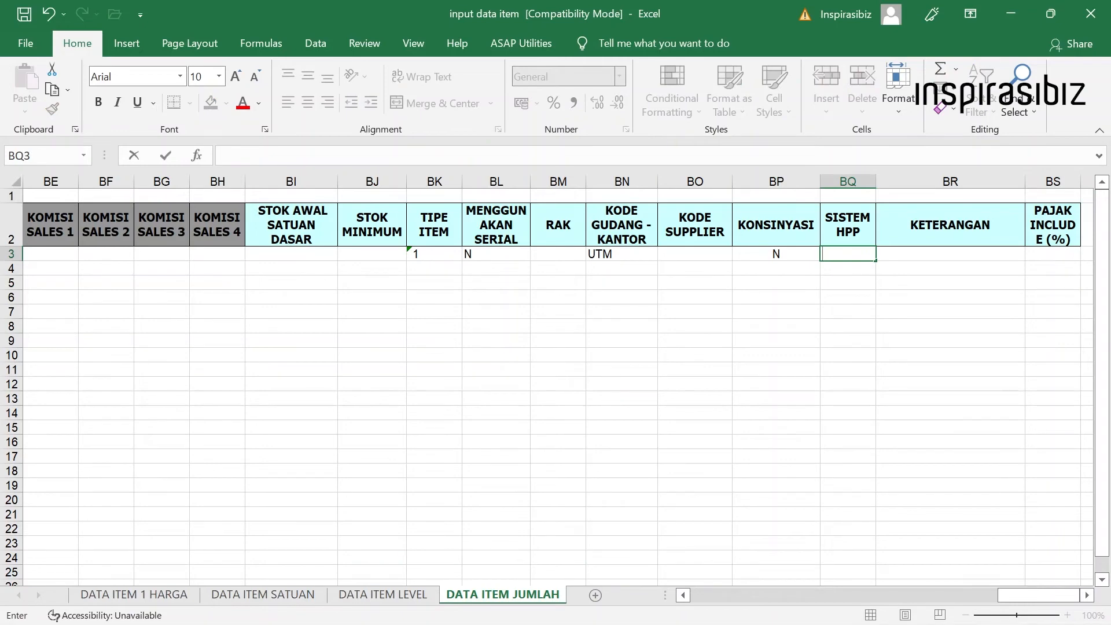
text(F)
text(IFO)
key(BackSpace)
text(FO)
drag(849, 254, 819, 258)
click(850, 254)
click(851, 254)
Enter KETERANGAN 1 as the row 3 item's KETERANGAN
click(923, 257)
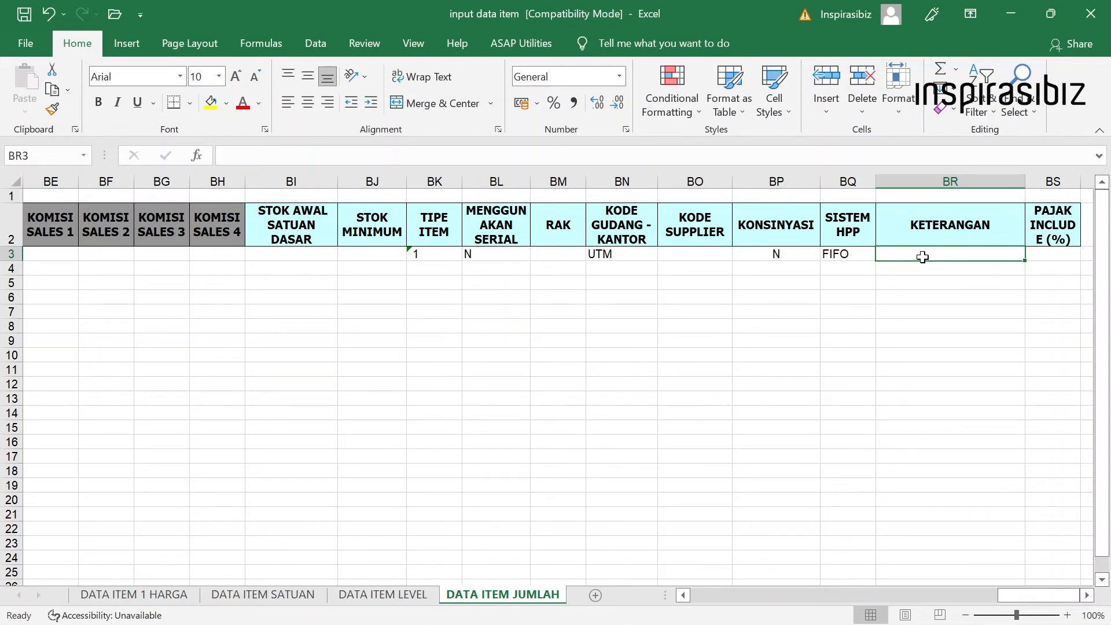
double_click(922, 257)
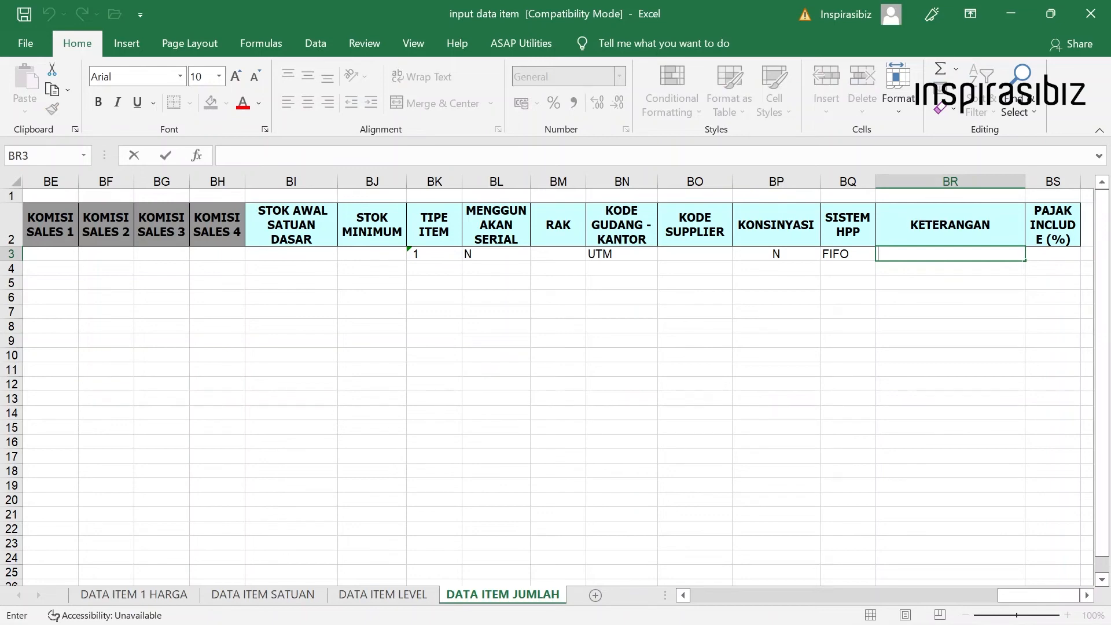
text(KETERAN)
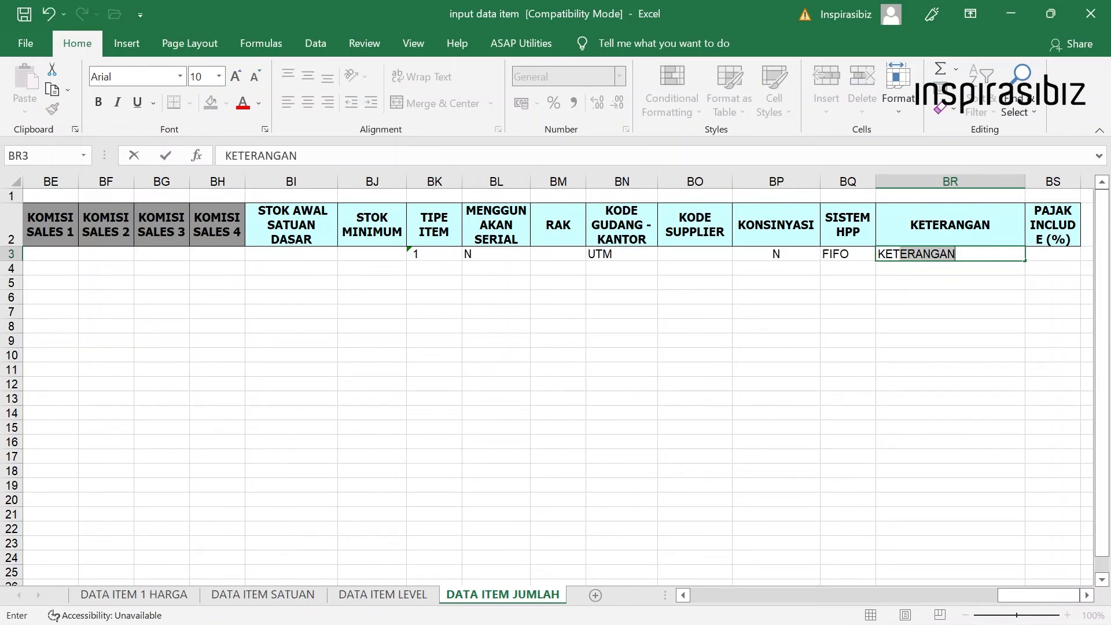
text(GAN 1)
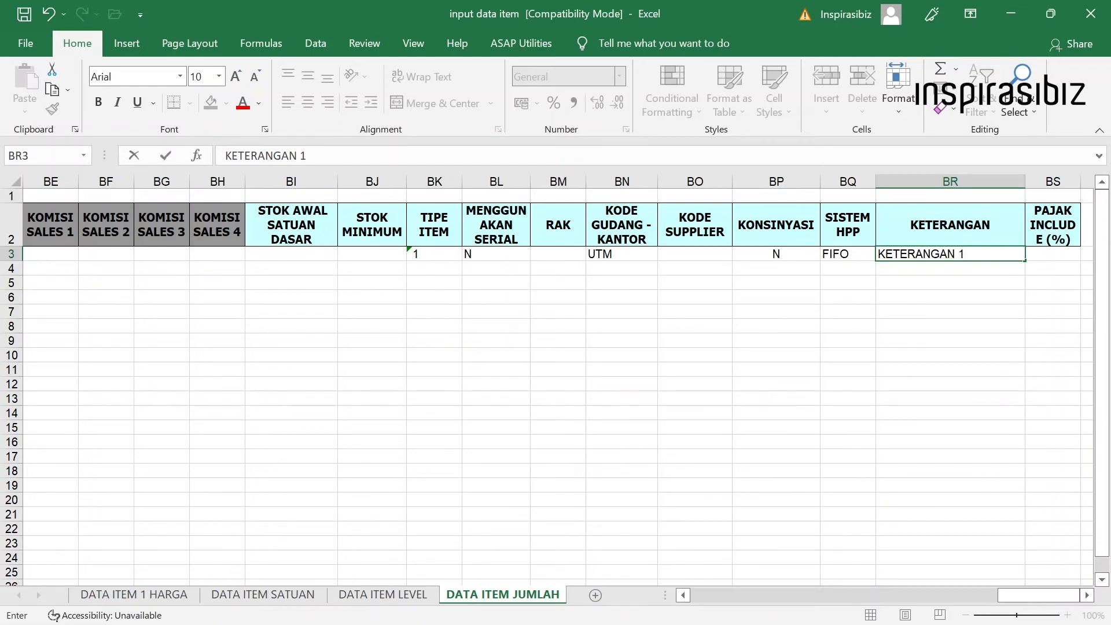
Erase the description text from the row 3 KETERANGAN cell
key(BackSpace)
key(BackSpace)
key(BackSpace)
key(BackSpace)
key(BackSpace)
key(BackSpace)
key(BackSpace)
key(BackSpace)
key(BackSpace)
key(BackSpace)
key(BackSpace)
key(BackSpace)
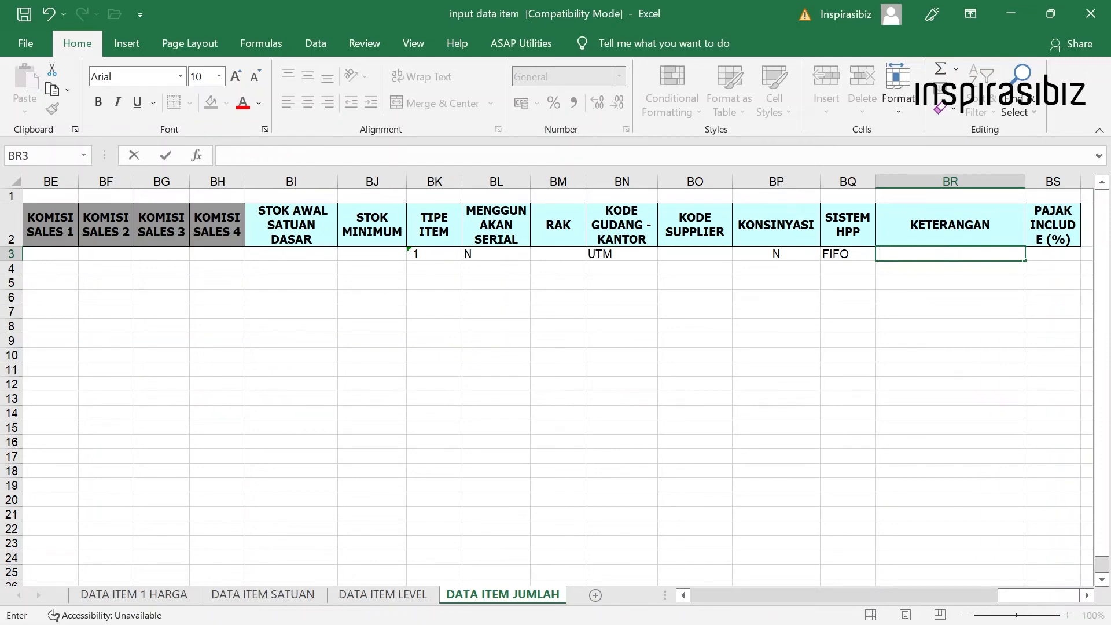
Enter 11 as the row 3 item's PAJAK INCLUDE (%) and clear the cell again
click(1040, 253)
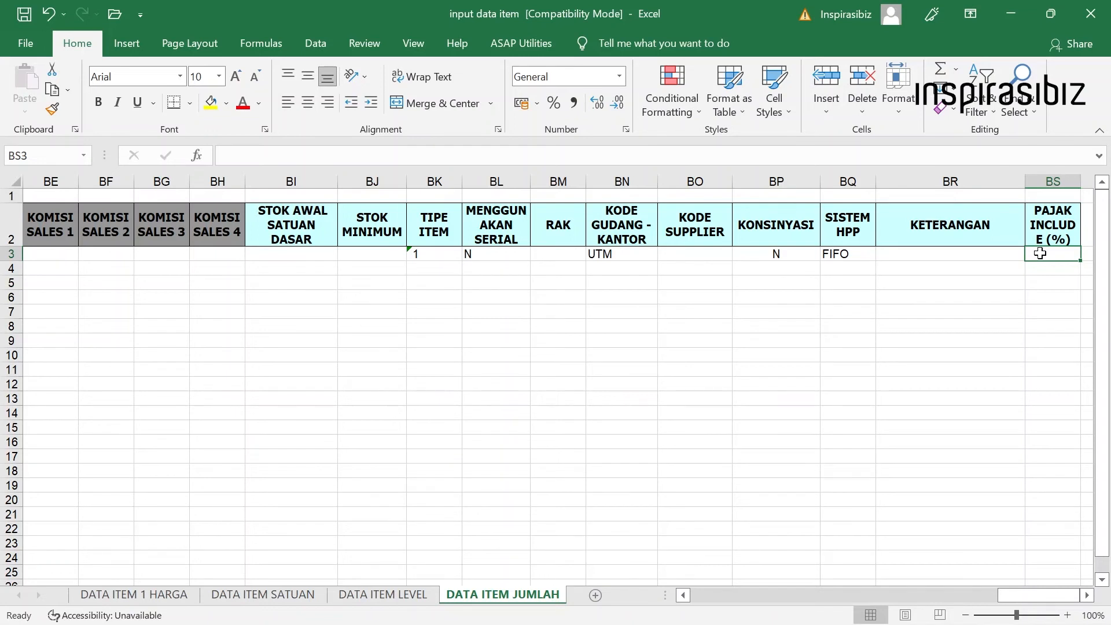
double_click(1040, 253)
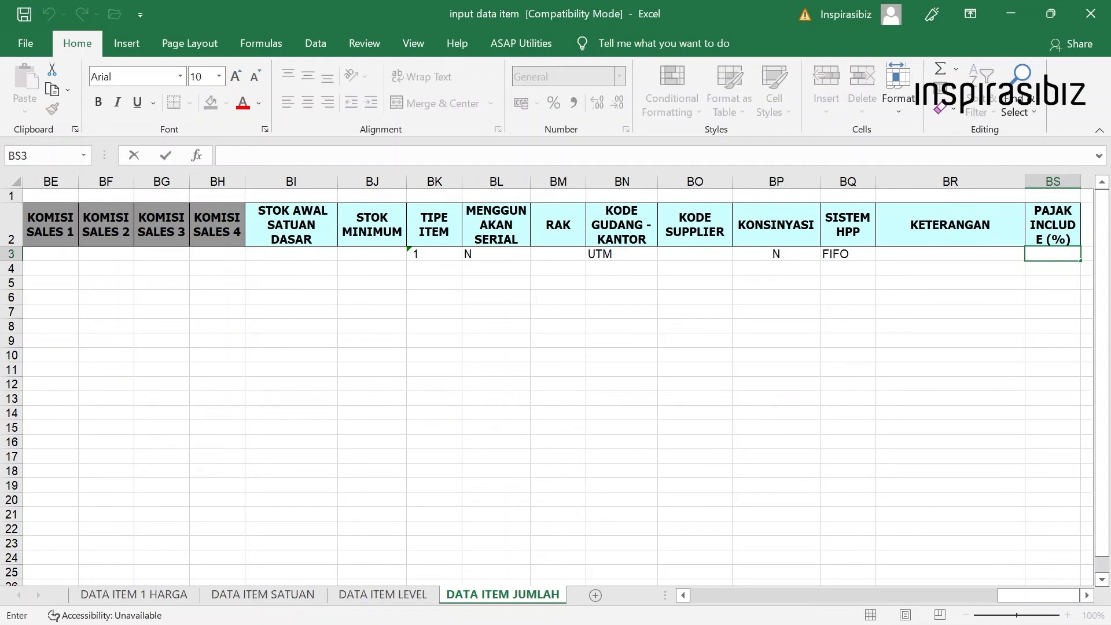
text(11)
click(1052, 270)
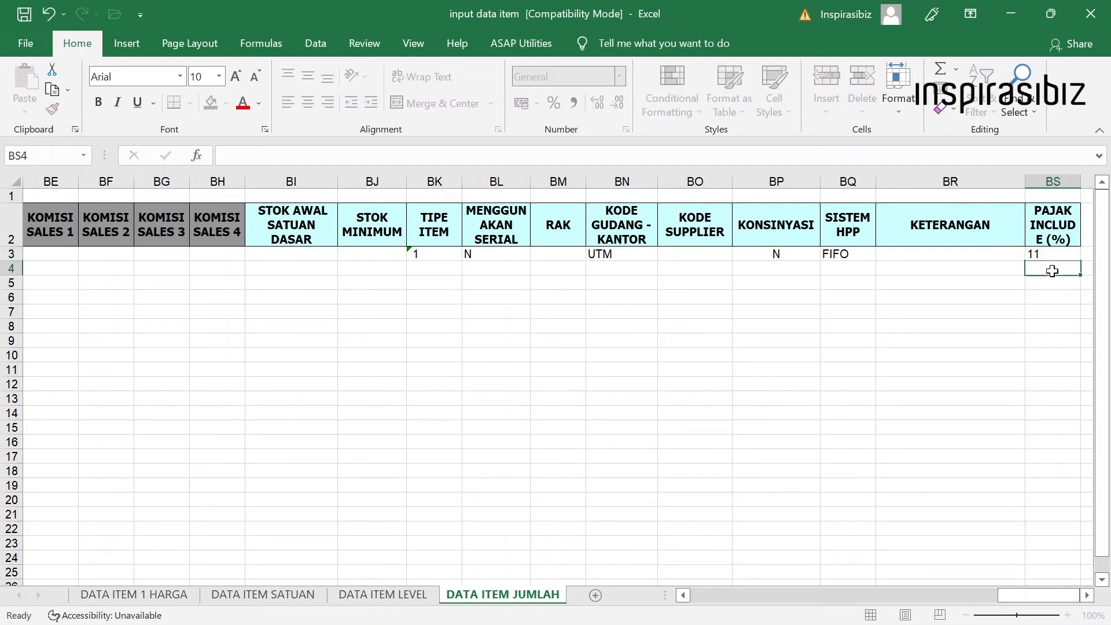
click(1050, 254)
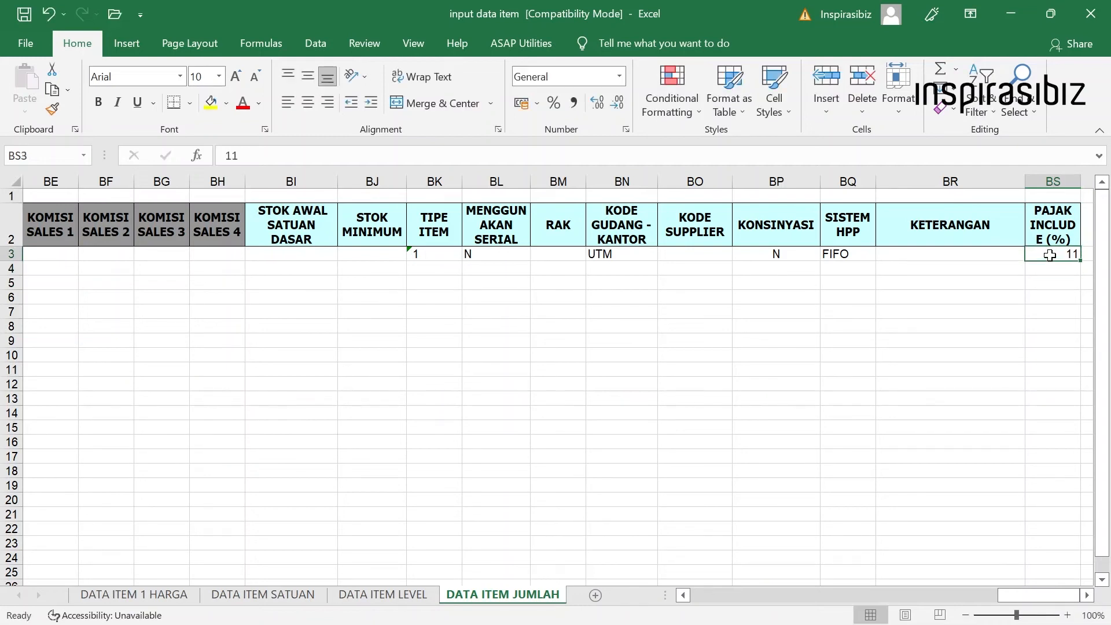
key(Delete)
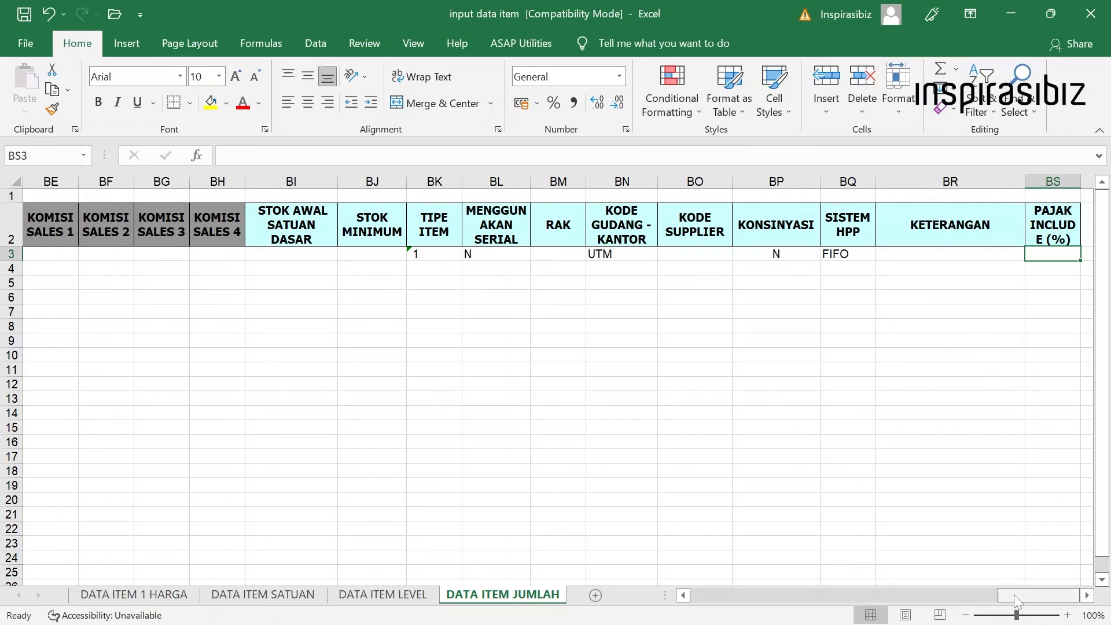
Save the input data item workbook and close it to return to the iPos item import
drag(1013, 594, 706, 589)
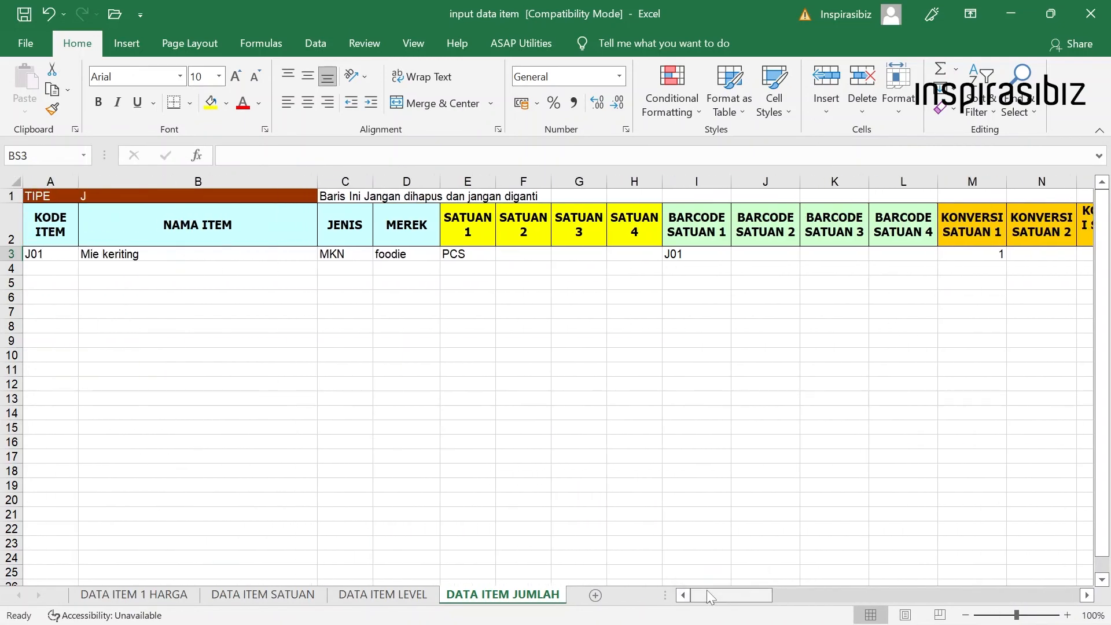
click(405, 258)
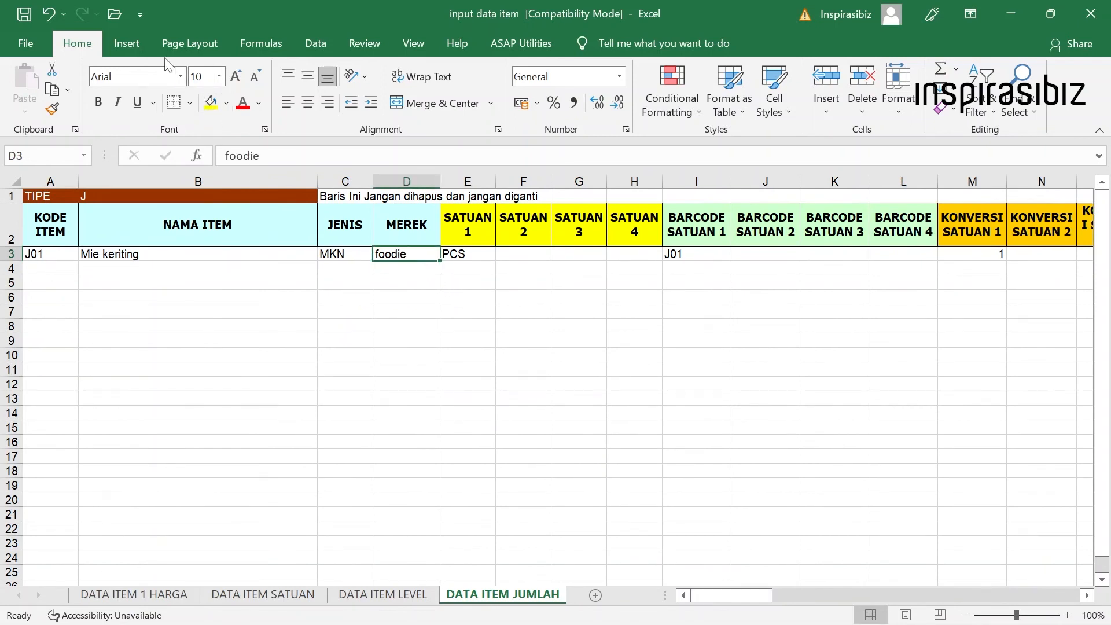
click(23, 13)
key(Return)
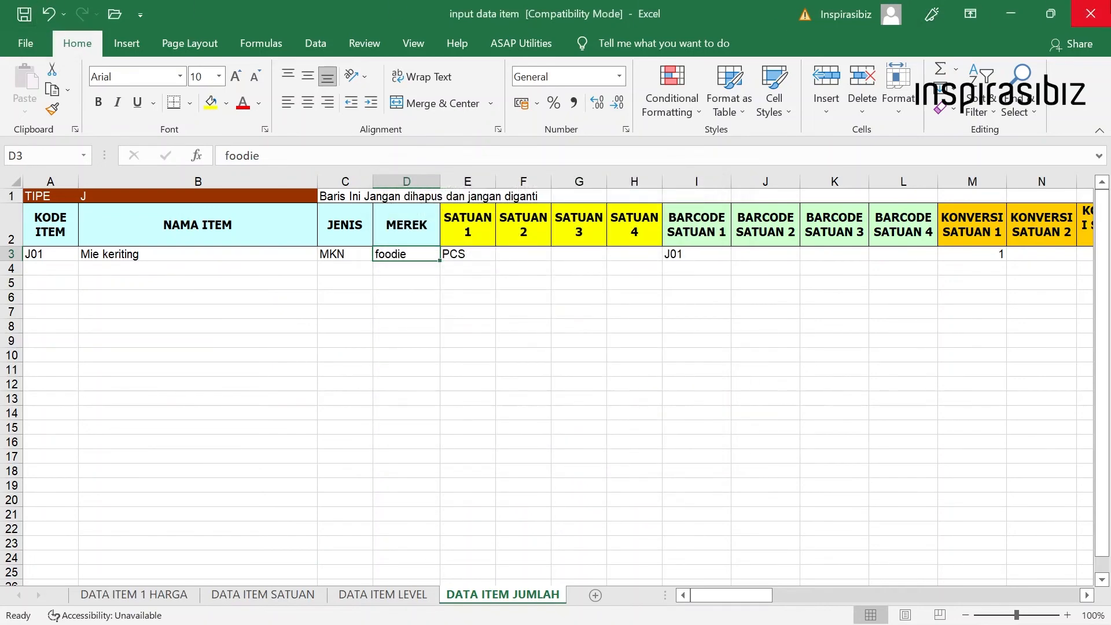
click(1091, 14)
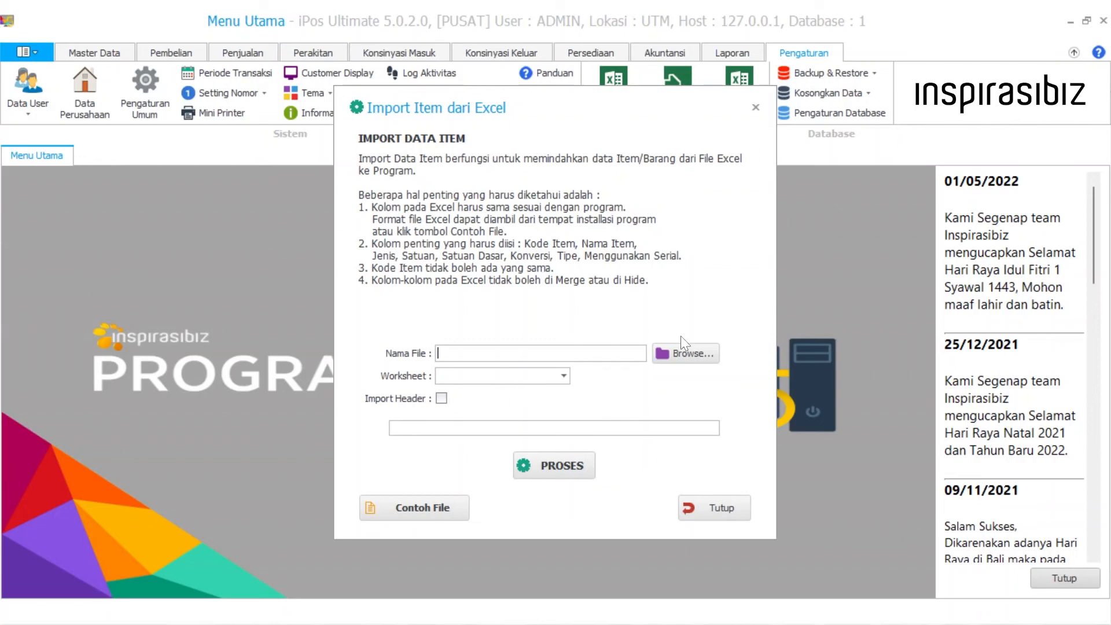
Choose the input data item file from Documents as the Excel file for the item import
click(694, 354)
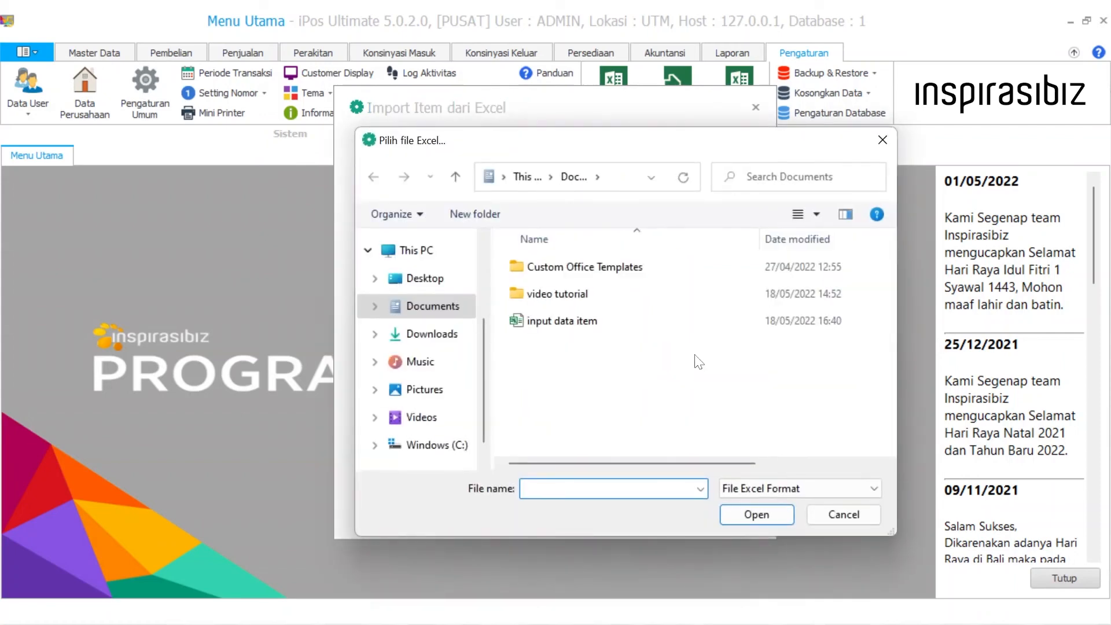
click(585, 327)
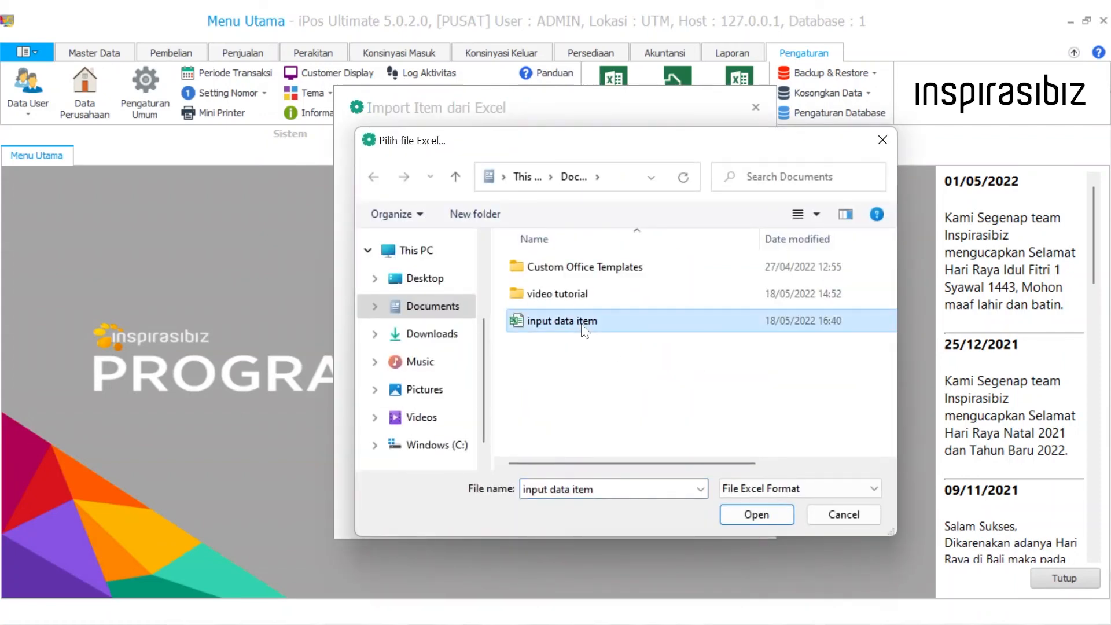
double_click(585, 328)
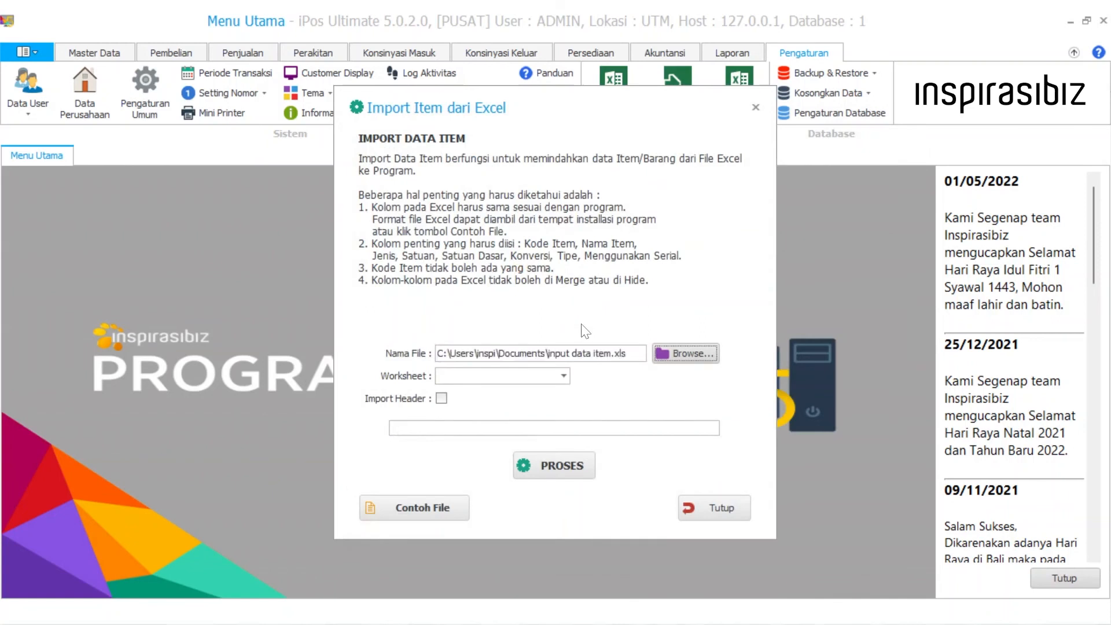
Import the items from the DATA ITEM JUMLAH worksheet and dismiss the completion message
click(564, 376)
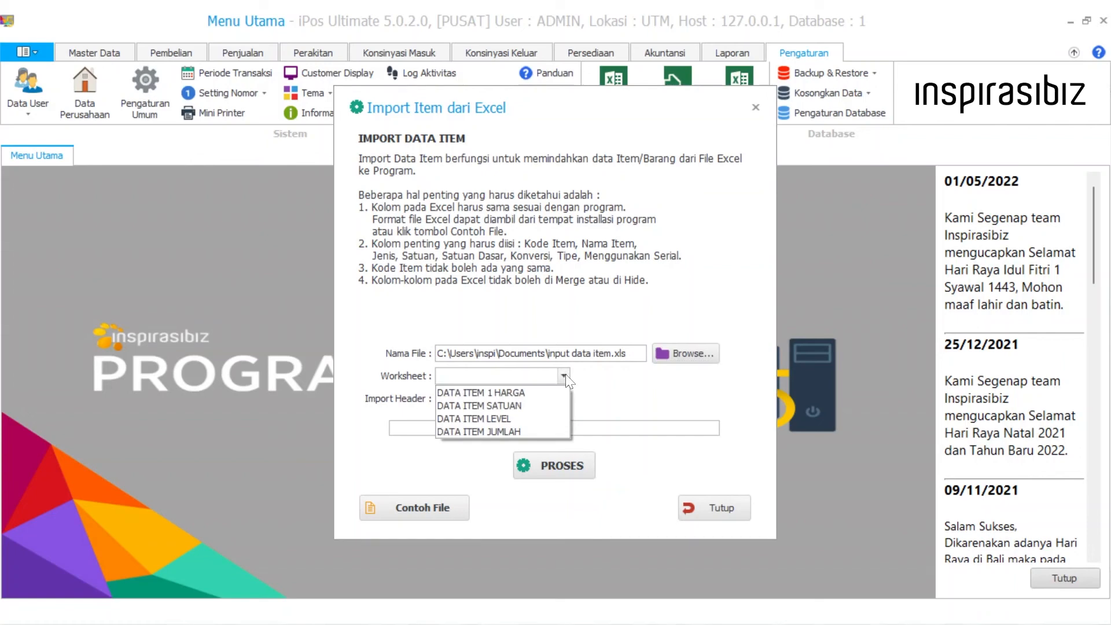
click(520, 432)
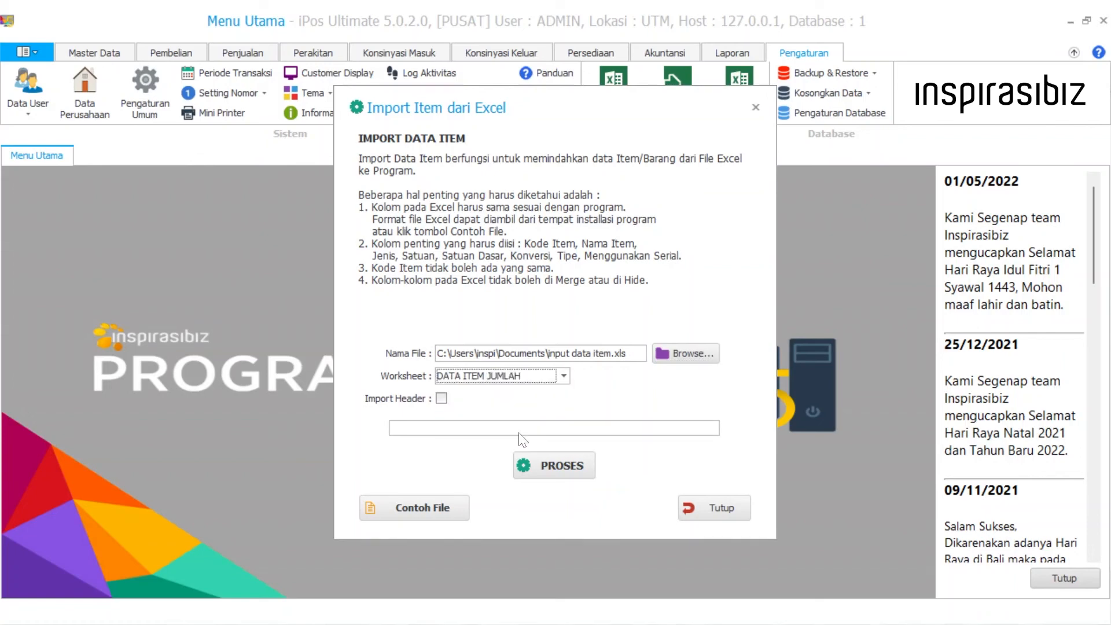
click(563, 468)
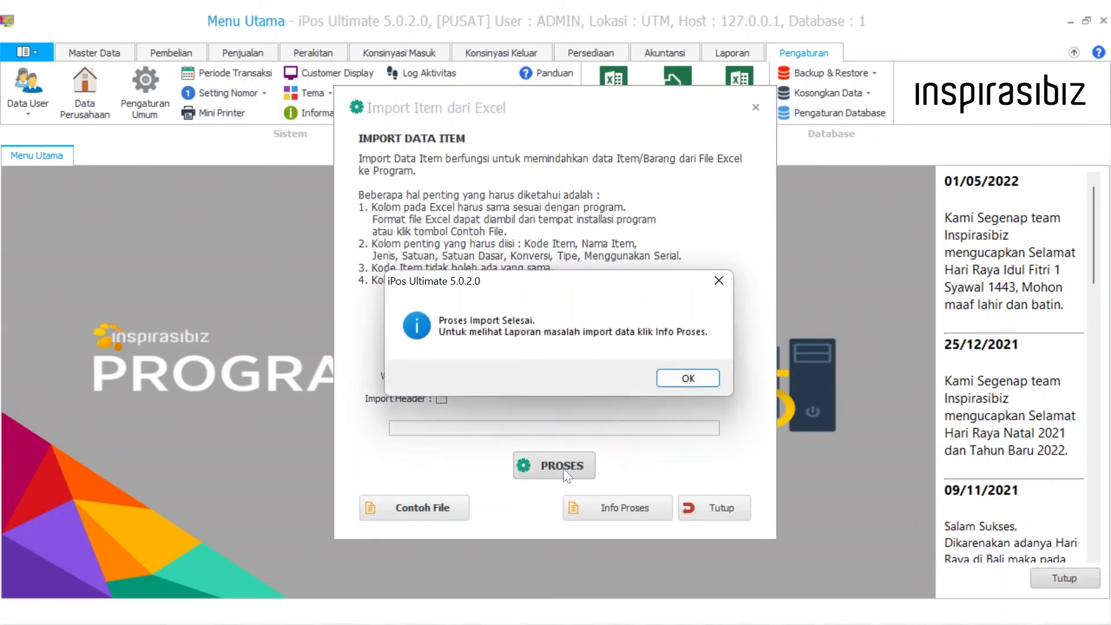
click(688, 376)
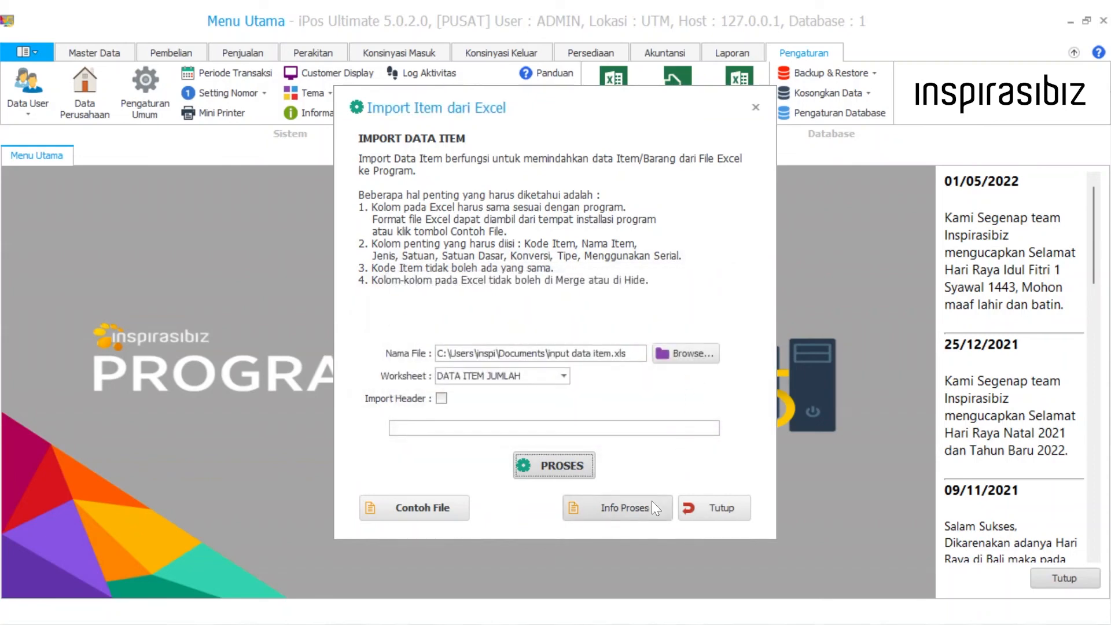
Check the import's process report for errors, and close both the report and the item import dialog
click(616, 511)
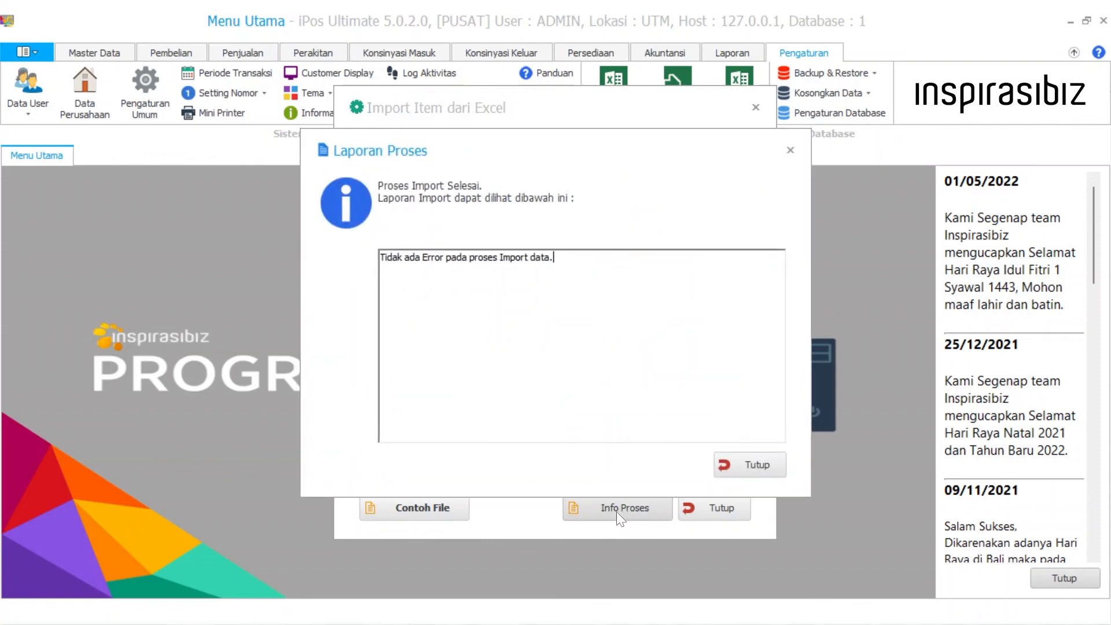
key(ctrl+shift+Left)
key(ctrl+shift+Left)
key(ctrl+shift+Left)
key(ctrl+shift+Left)
key(ctrl+shift+Left)
key(ctrl+shift+Left)
key(ctrl+shift+Left)
key(ctrl+shift+Left)
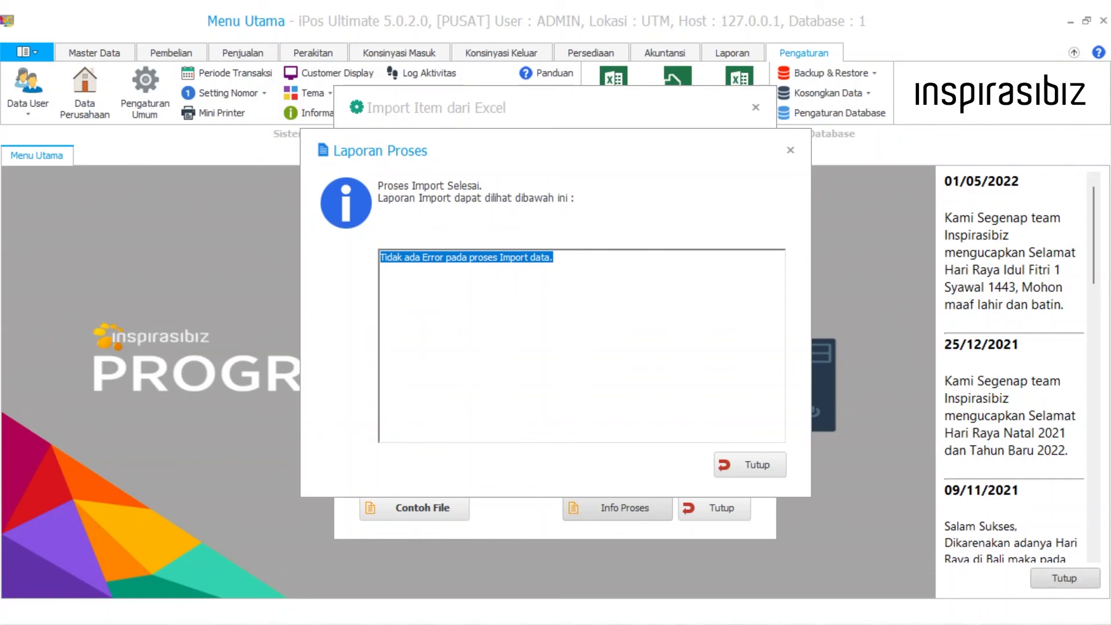
click(556, 258)
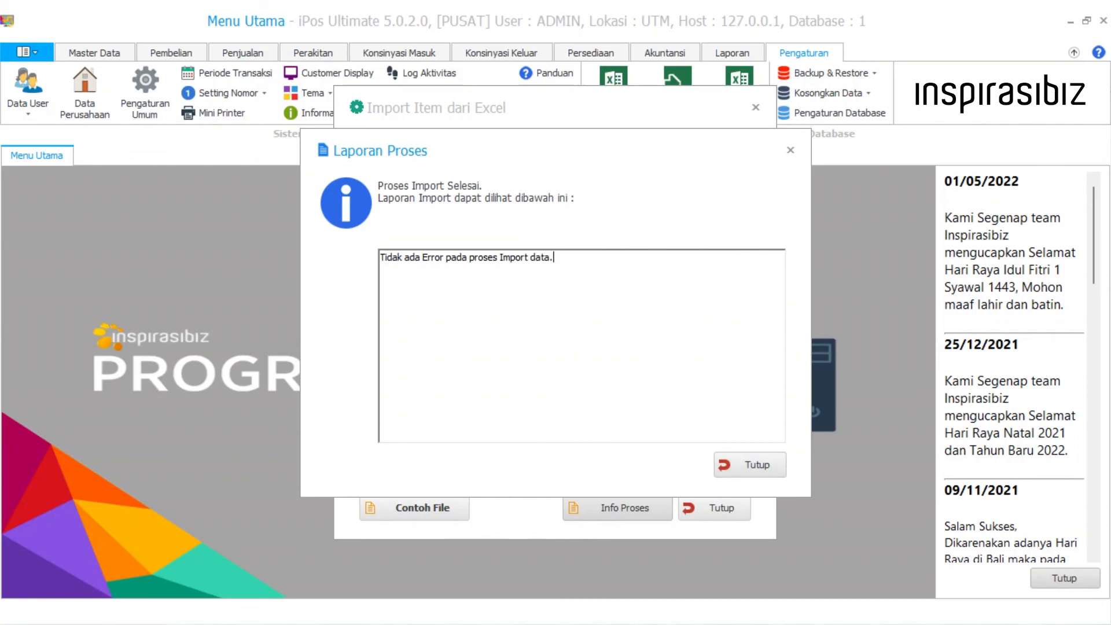
key(ctrl+shift+Left)
key(ctrl+shift+Left)
key(ctrl+shift+Left)
key(ctrl+shift+Left)
key(ctrl+shift+Left)
key(ctrl+shift+Left)
key(ctrl+shift+Left)
key(ctrl+shift+Left)
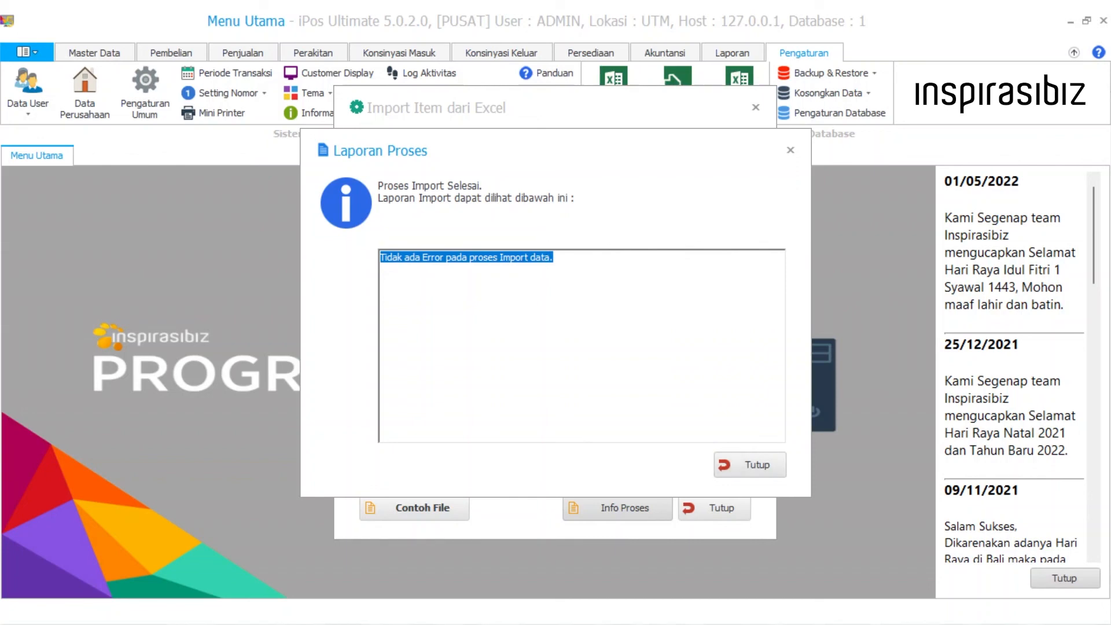
key(Right)
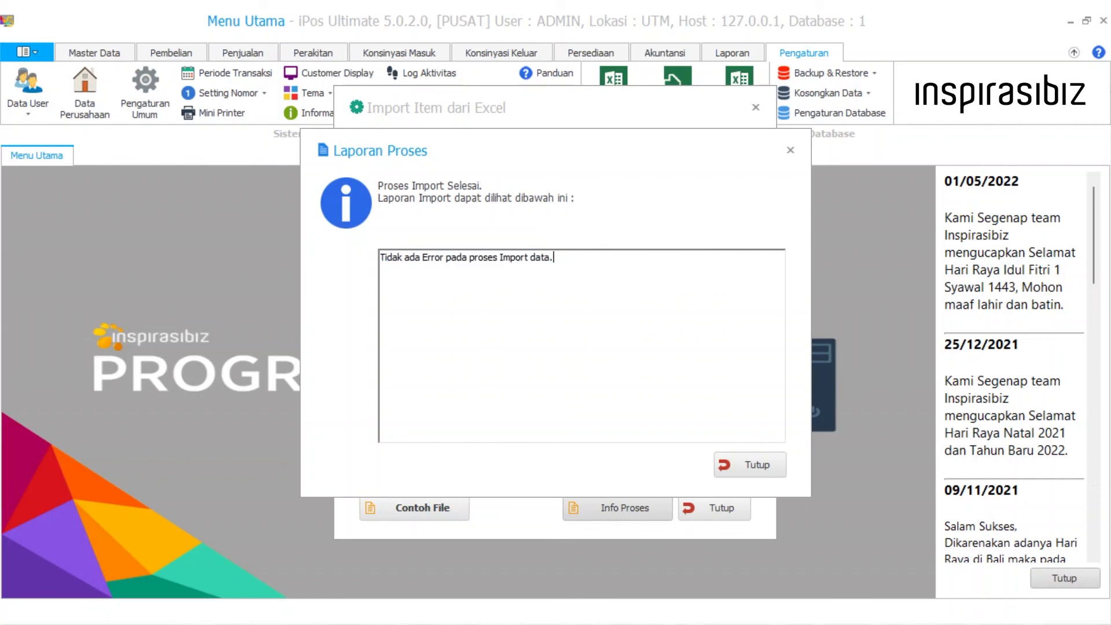
click(745, 465)
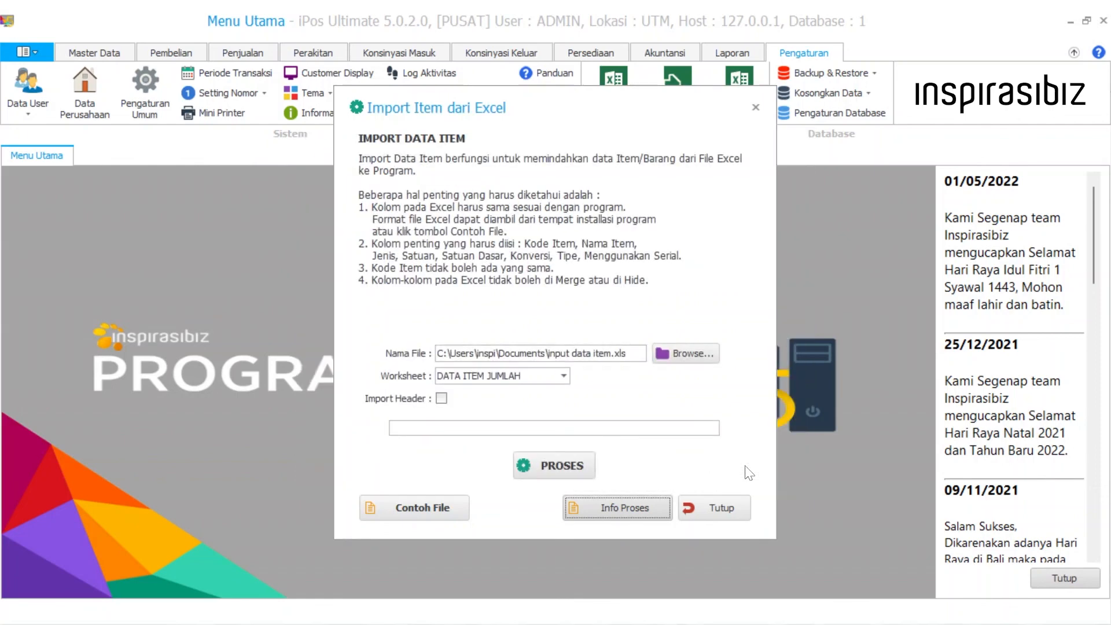
click(717, 508)
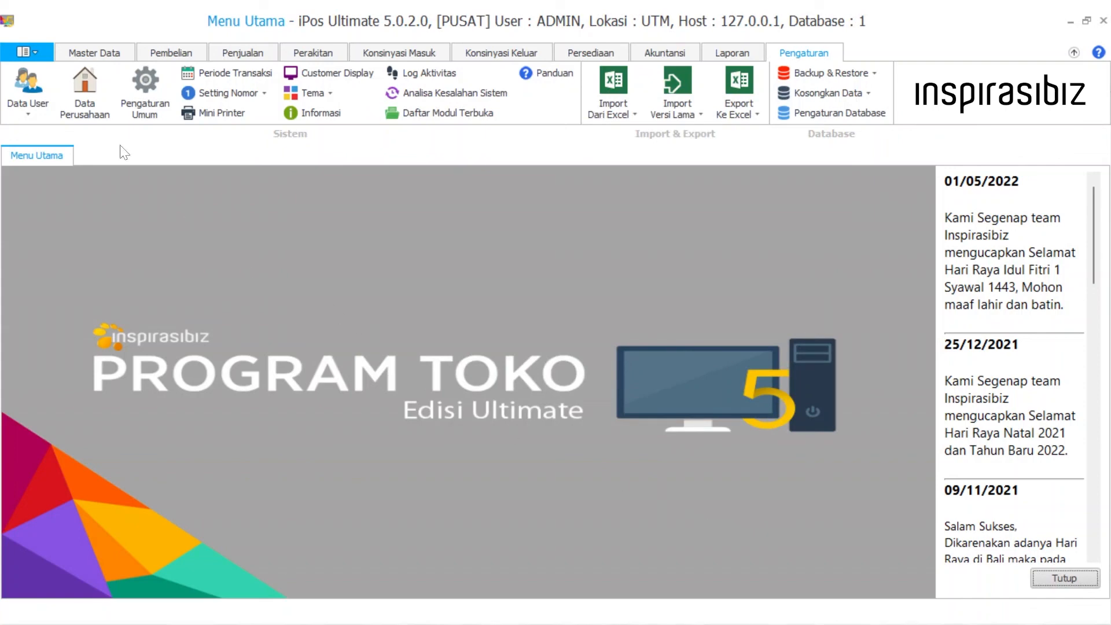
Open the imported item Mie keriting (J01) from the item list in edit mode to check its general data
click(101, 54)
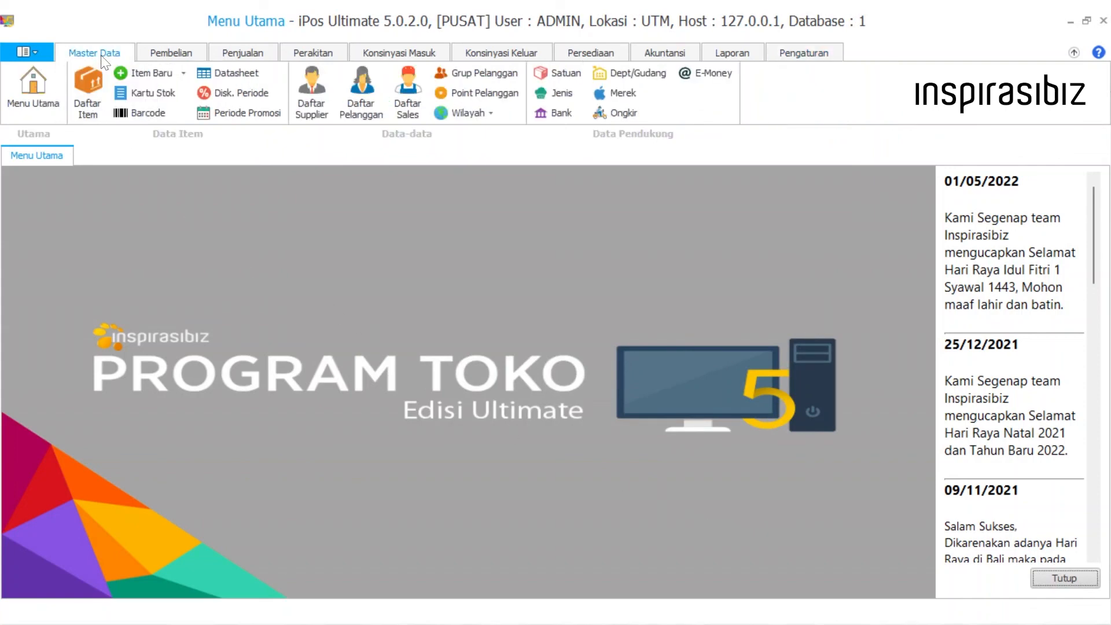
click(93, 116)
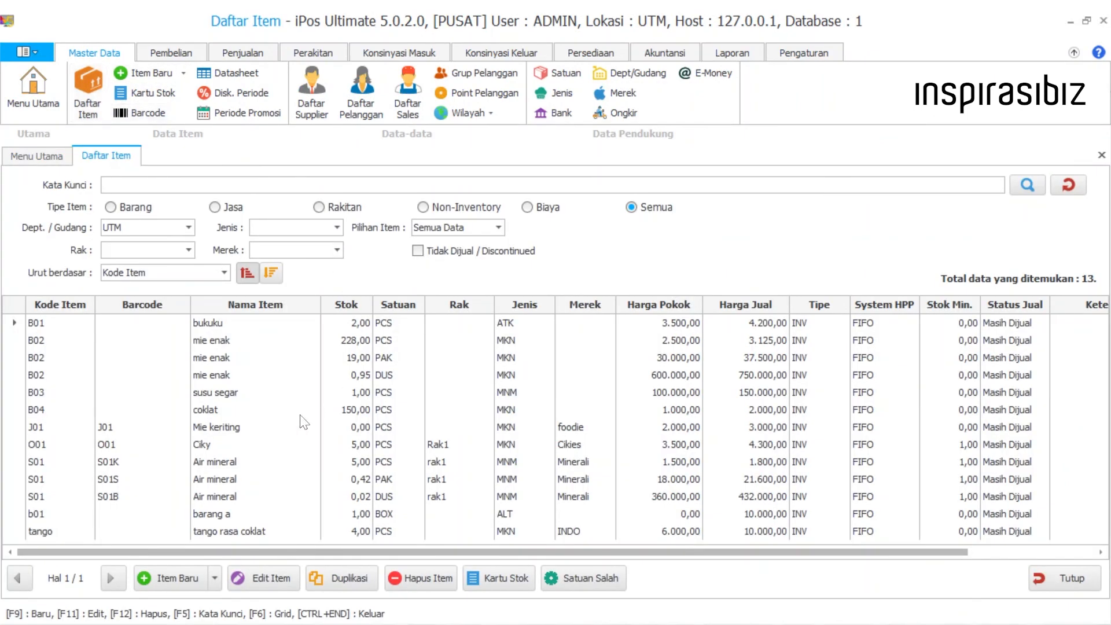
click(216, 428)
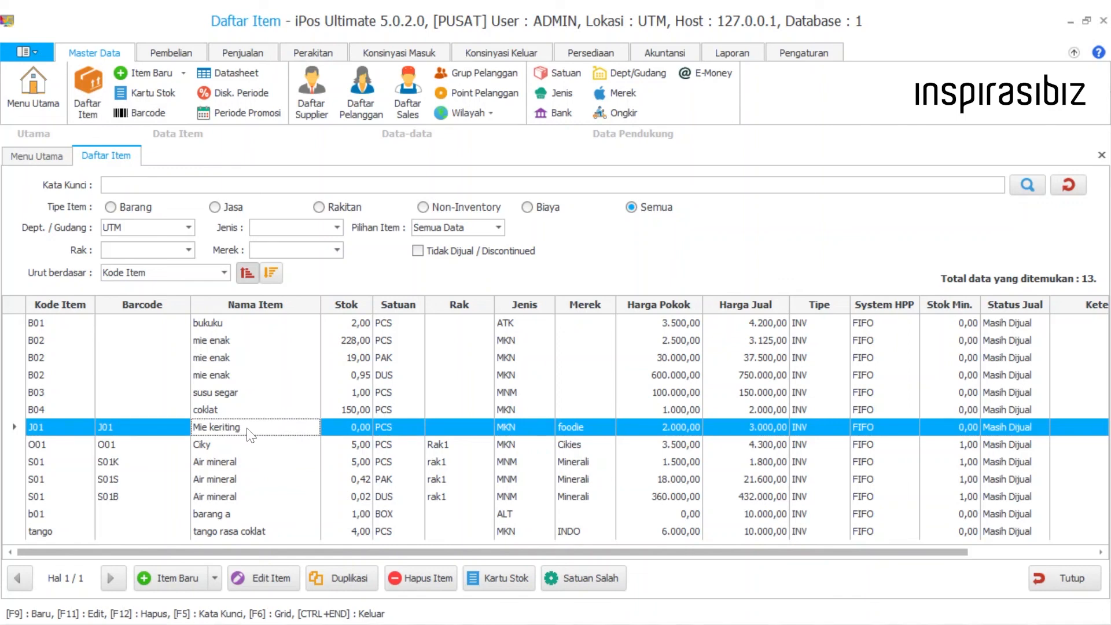
click(282, 577)
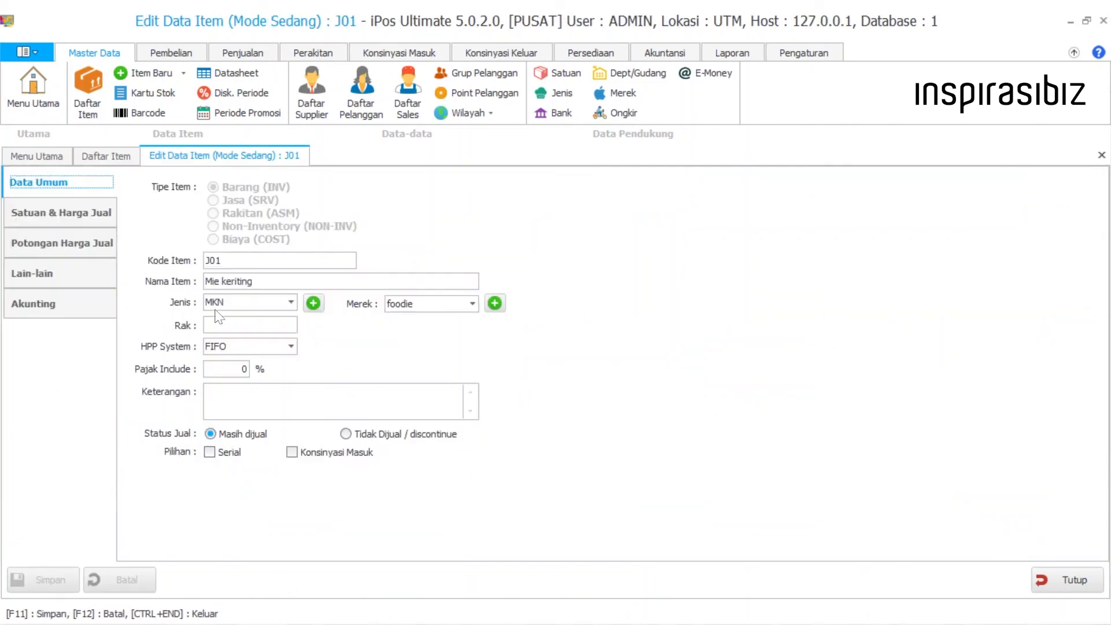
Examine Mie keriting's unit and selling price data, including the quantity tiers, percentages and price levels
click(84, 211)
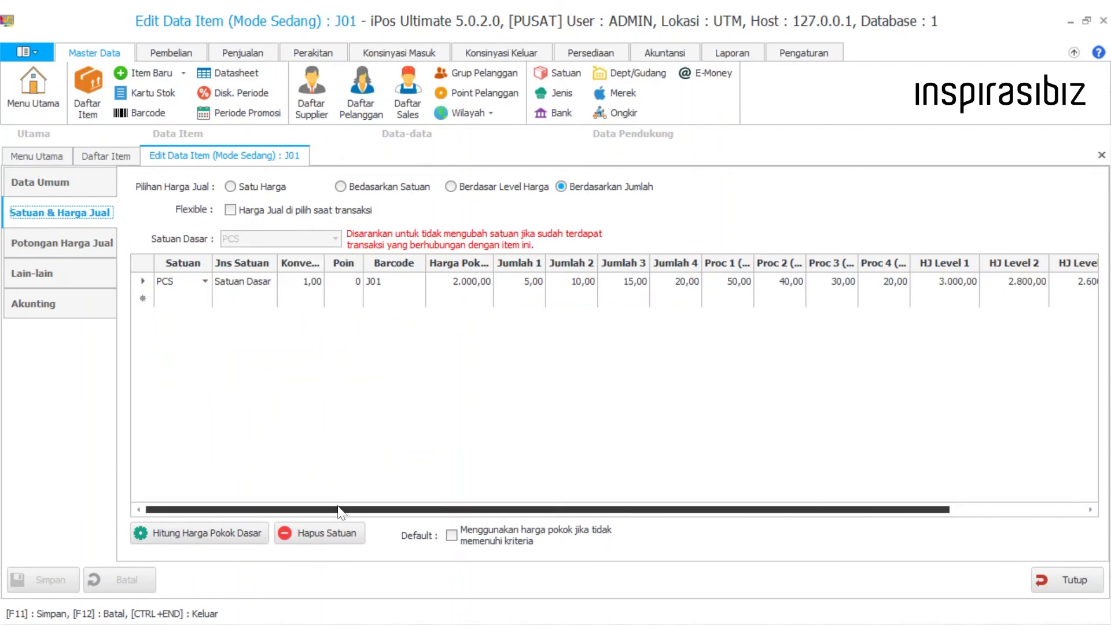
mouse_move(342, 510)
mouse_down()
mouse_move(488, 511)
mouse_move(328, 509)
mouse_up()
drag(327, 510, 463, 490)
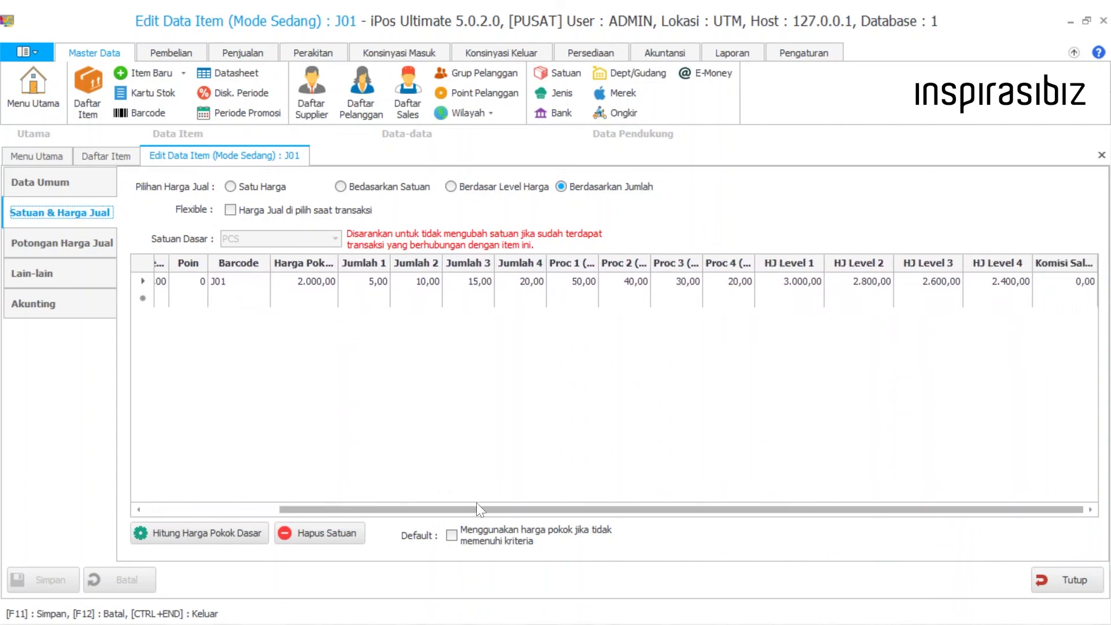